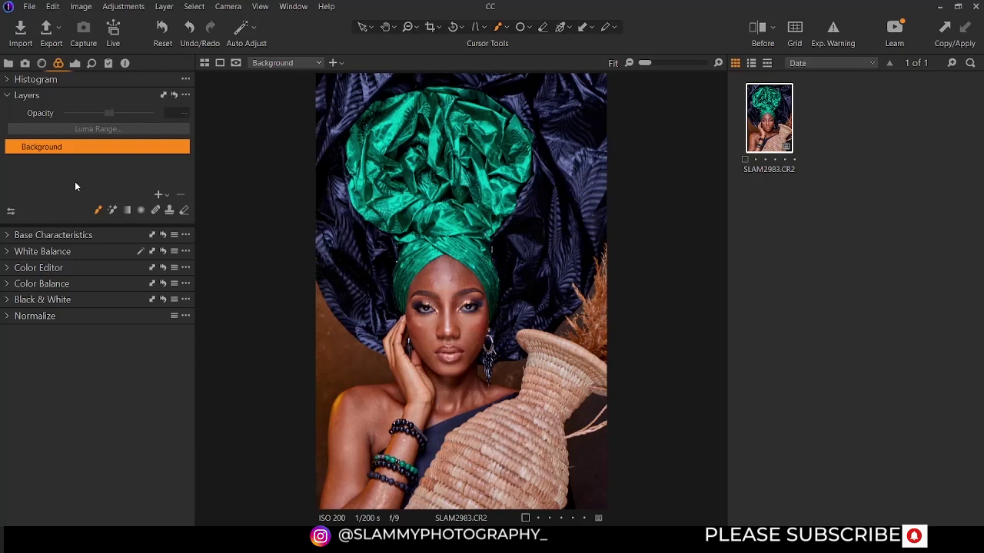
{"action": "left_click", "coordinate": [29, 95]}
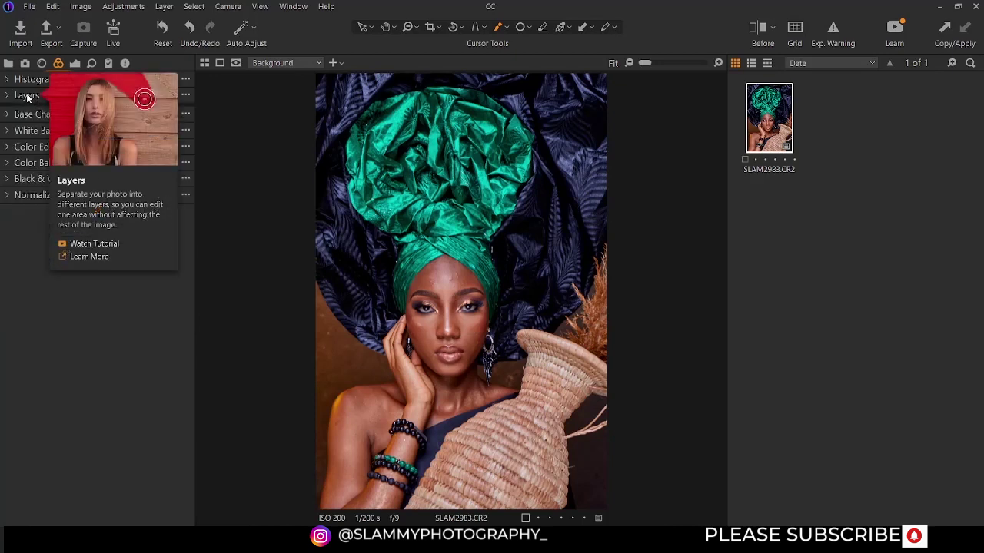
{"action": "left_click", "coordinate": [26, 95]}
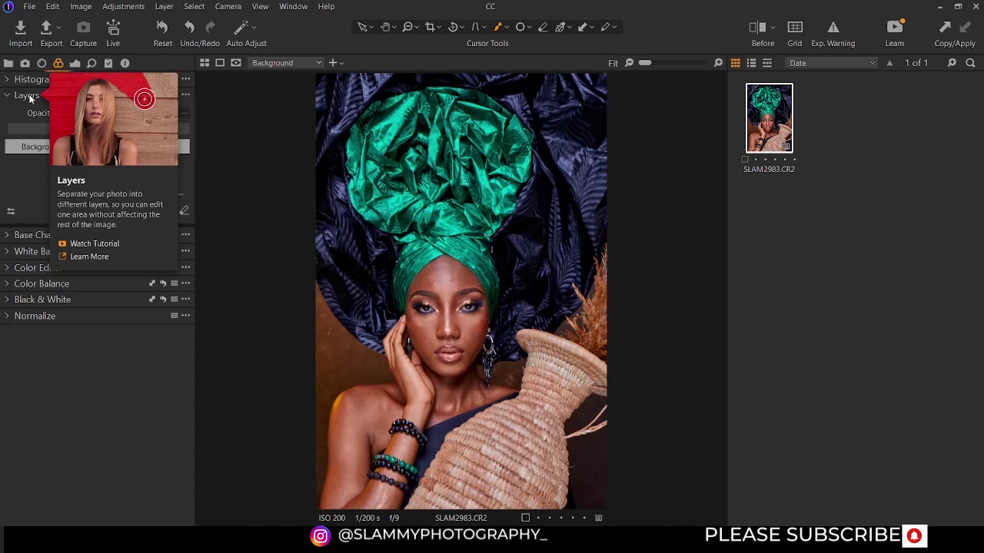
{"action": "left_click", "coordinate": [29, 96]}
{"action": "left_click", "coordinate": [30, 96]}
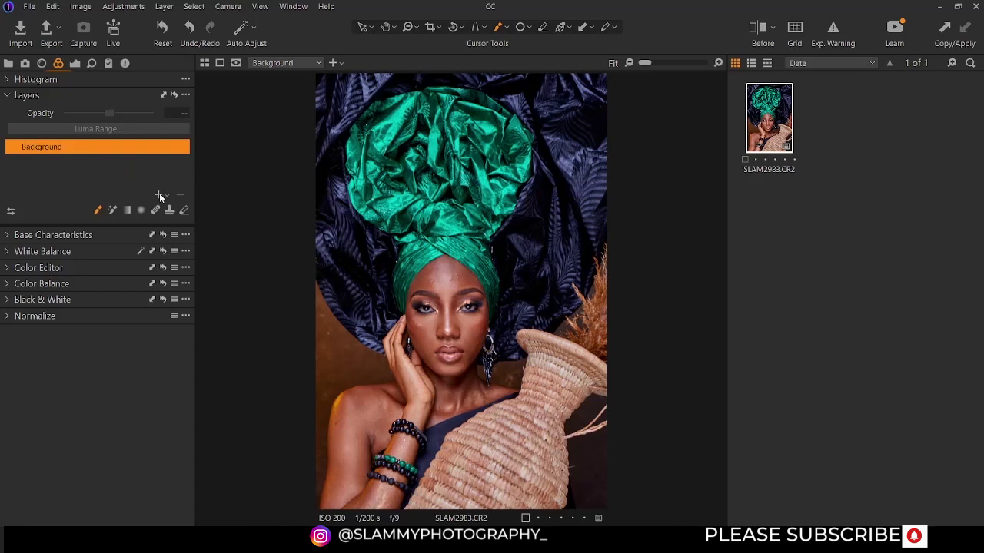
{"action": "left_click", "coordinate": [161, 7]}
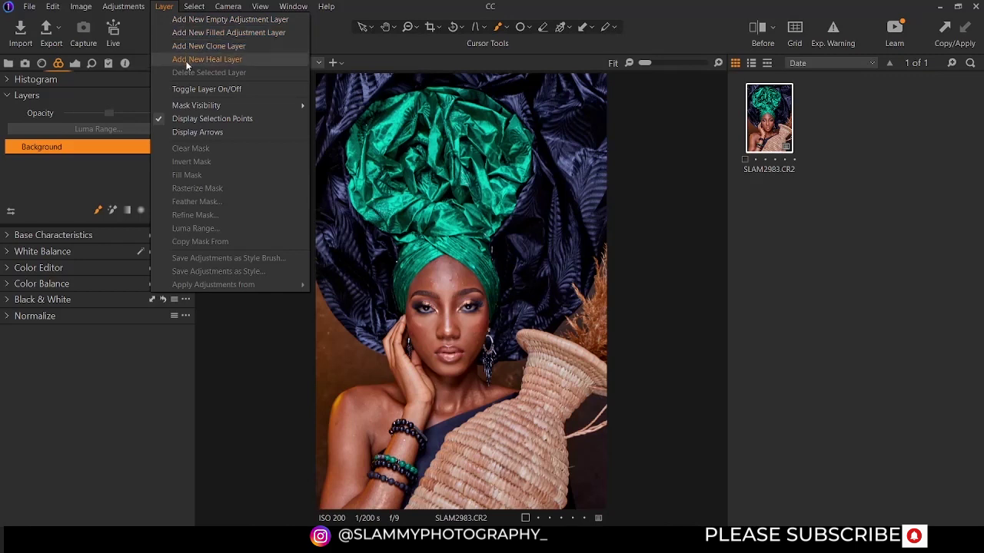
{"action": "left_click", "coordinate": [163, 6]}
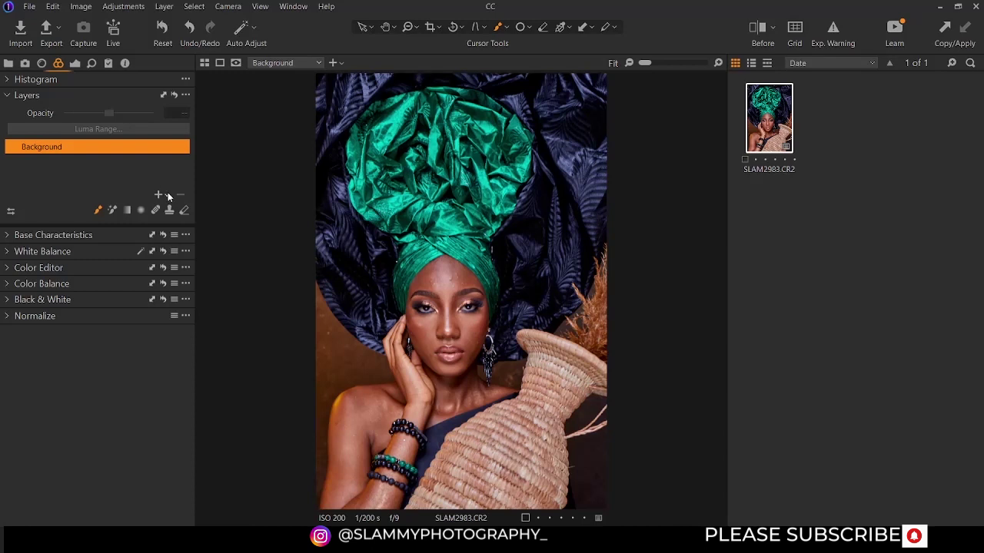
- Add a new empty adjustment layer and set its white balance to 3284 Kelvin
{"action": "left_click", "coordinate": [168, 197]}
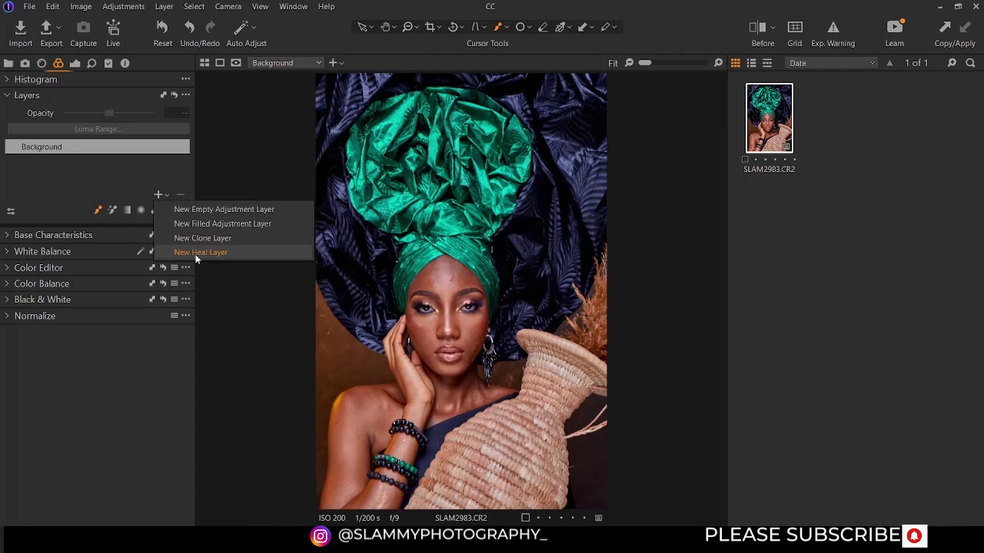
{"action": "left_click", "coordinate": [185, 212]}
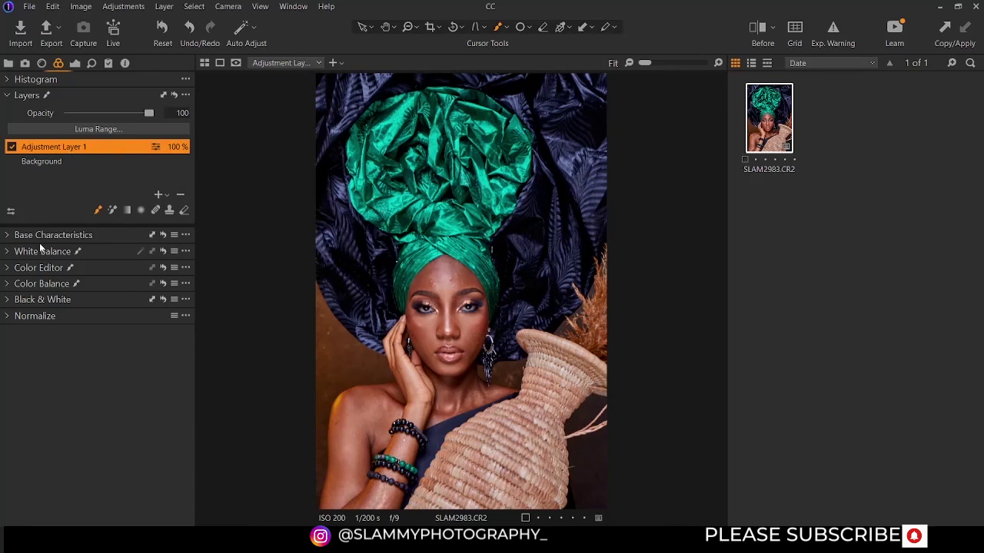
{"action": "left_click", "coordinate": [10, 253]}
{"action": "mouse_move", "coordinate": [106, 284]}
{"action": "left_mouse_down"}
{"action": "mouse_move", "coordinate": [146, 285]}
{"action": "mouse_move", "coordinate": [77, 285]}
{"action": "mouse_move", "coordinate": [149, 285]}
{"action": "mouse_move", "coordinate": [100, 287]}
{"action": "left_mouse_up"}
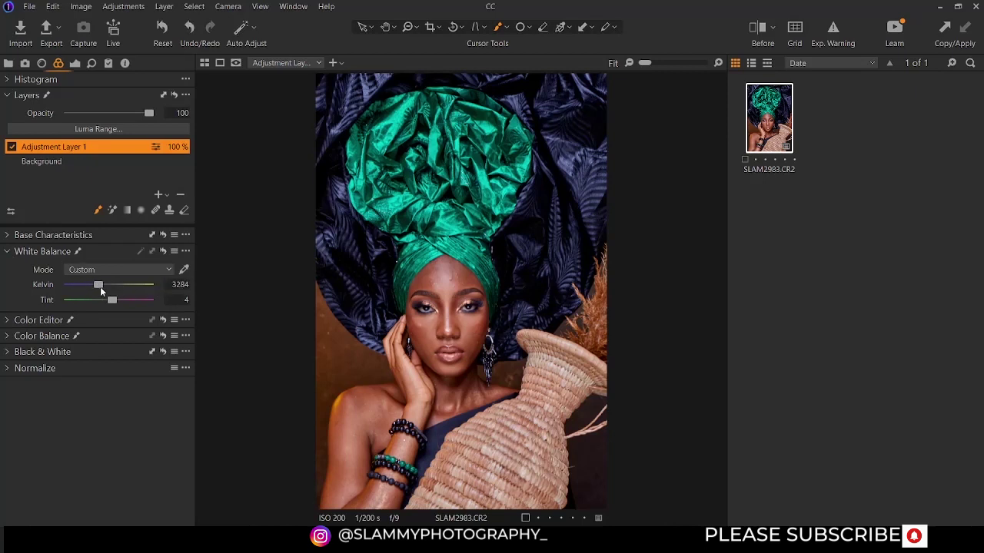
- Rename the new adjustment layer as EMPTY
{"action": "double_click", "coordinate": [57, 146]}
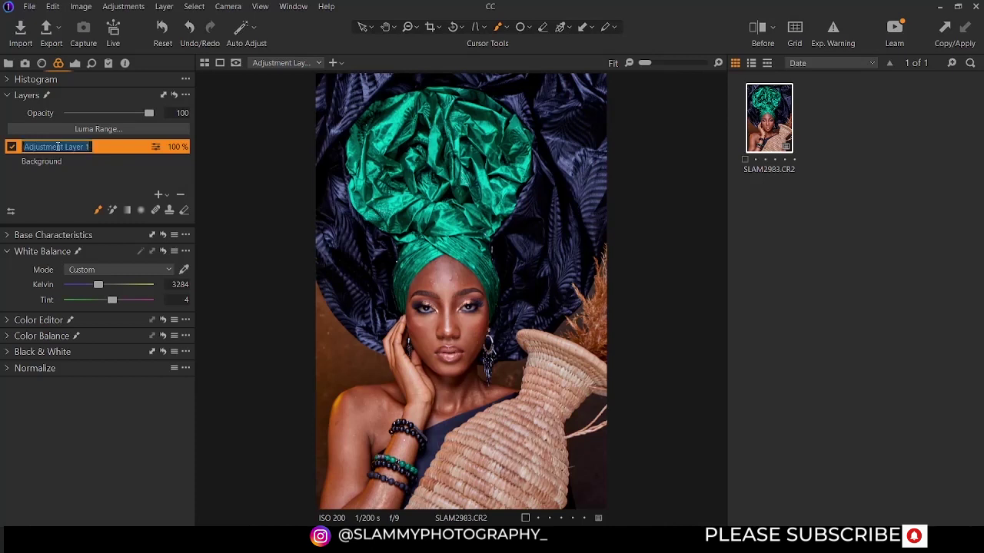
{"action": "type", "text": "EMPTY"}
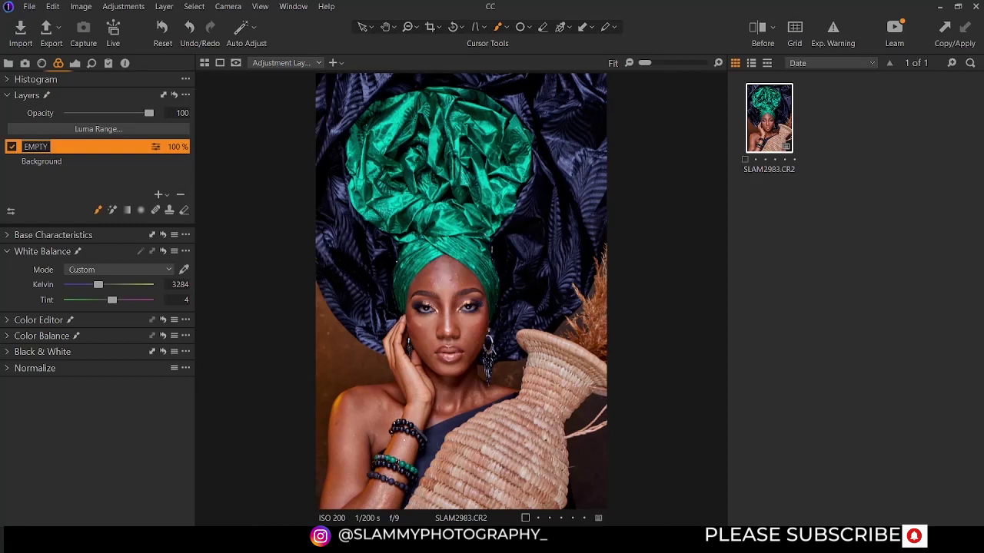
{"action": "key", "text": "Return"}
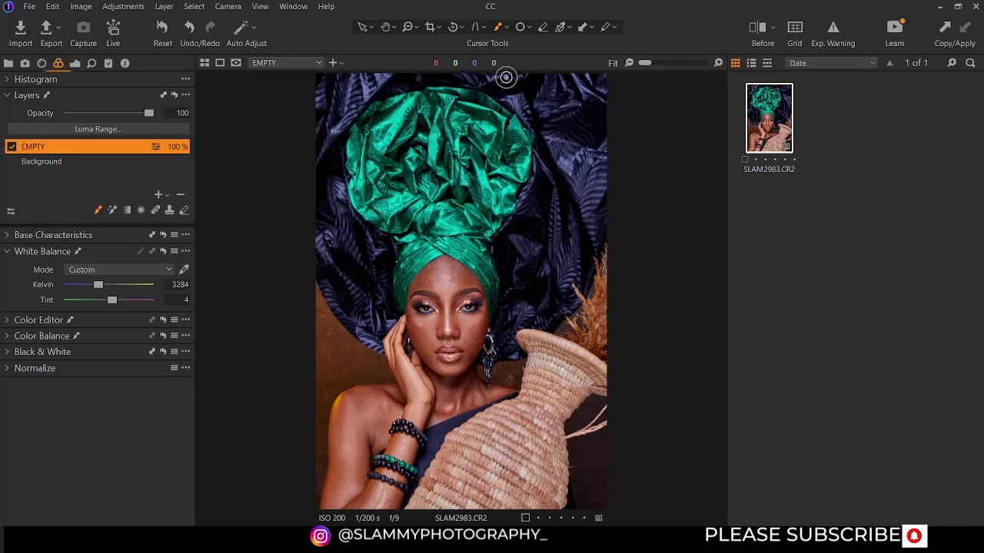
- Paint a mask on the EMPTY layer over the centre folds of the green headwrap with the Draw Mask brush
{"action": "left_click", "coordinate": [507, 28]}
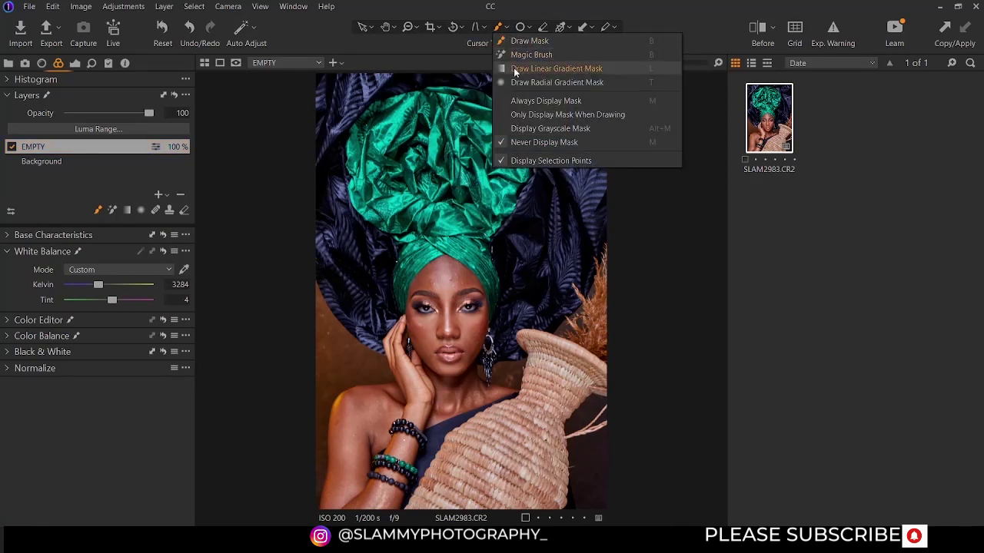
{"action": "left_click", "coordinate": [507, 29]}
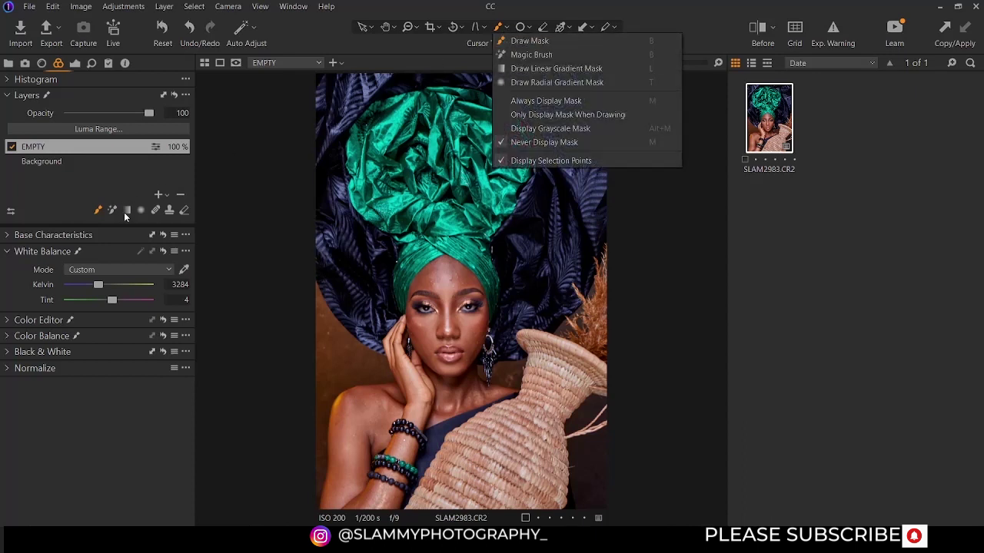
{"action": "left_click", "coordinate": [100, 211]}
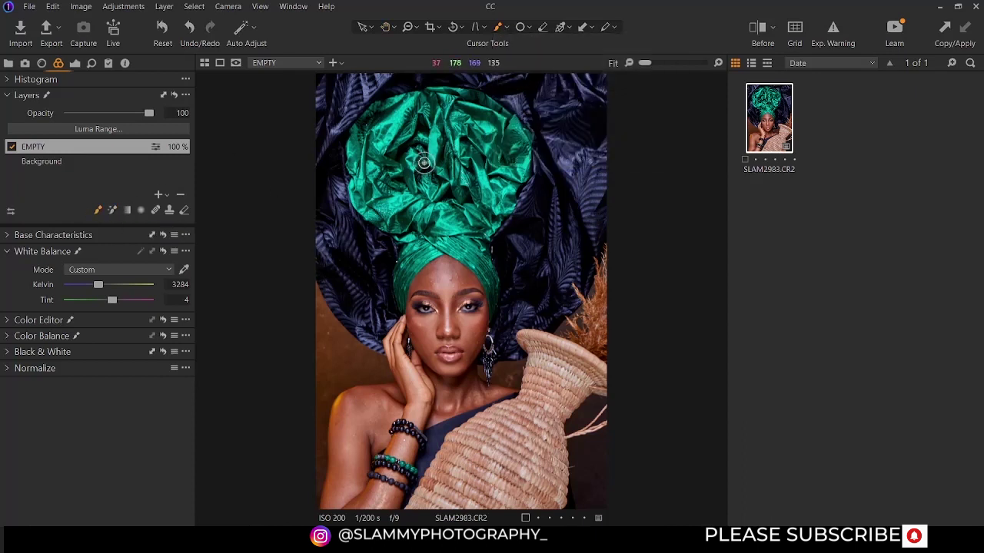
{"action": "mouse_move", "coordinate": [444, 154]}
{"action": "left_mouse_down"}
{"action": "mouse_move", "coordinate": [423, 141]}
{"action": "mouse_move", "coordinate": [436, 159]}
{"action": "mouse_move", "coordinate": [422, 149]}
{"action": "mouse_move", "coordinate": [432, 144]}
{"action": "left_mouse_up"}
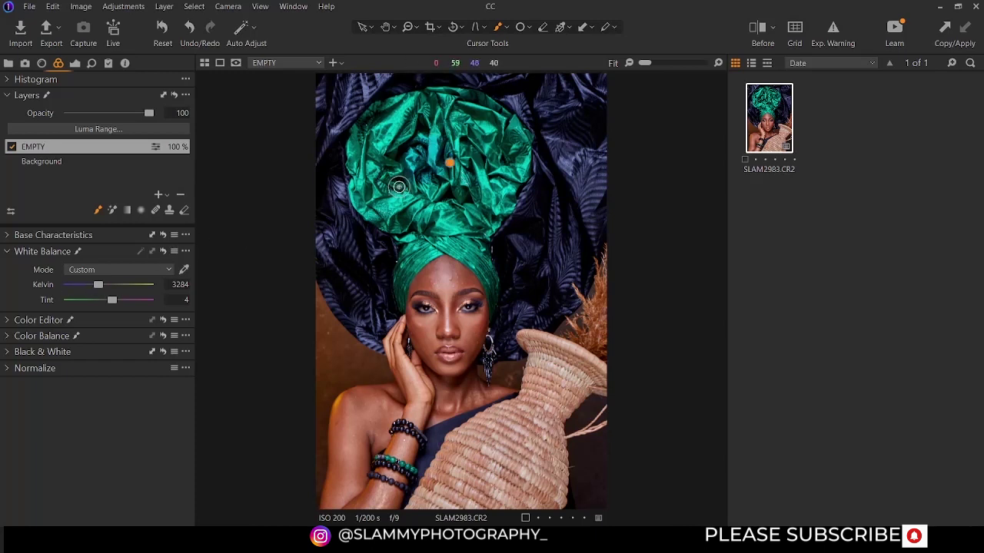
- Set the adjustment brush size to 440 and its hardness to 0
{"action": "right_click", "coordinate": [429, 139]}
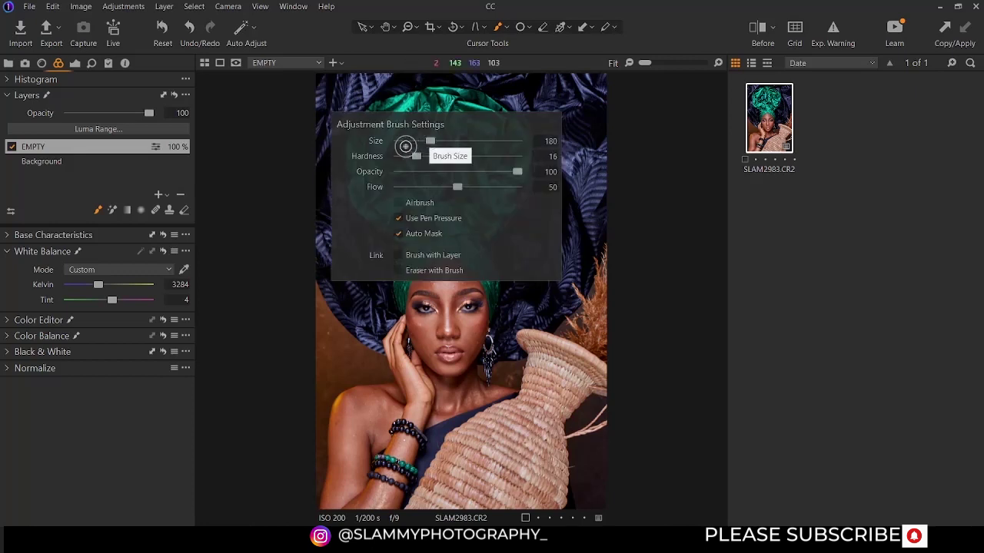
{"action": "mouse_move", "coordinate": [429, 141]}
{"action": "left_mouse_down"}
{"action": "mouse_move", "coordinate": [461, 100]}
{"action": "mouse_move", "coordinate": [417, 141]}
{"action": "mouse_move", "coordinate": [456, 146]}
{"action": "mouse_move", "coordinate": [395, 163]}
{"action": "mouse_move", "coordinate": [530, 166]}
{"action": "left_mouse_up"}
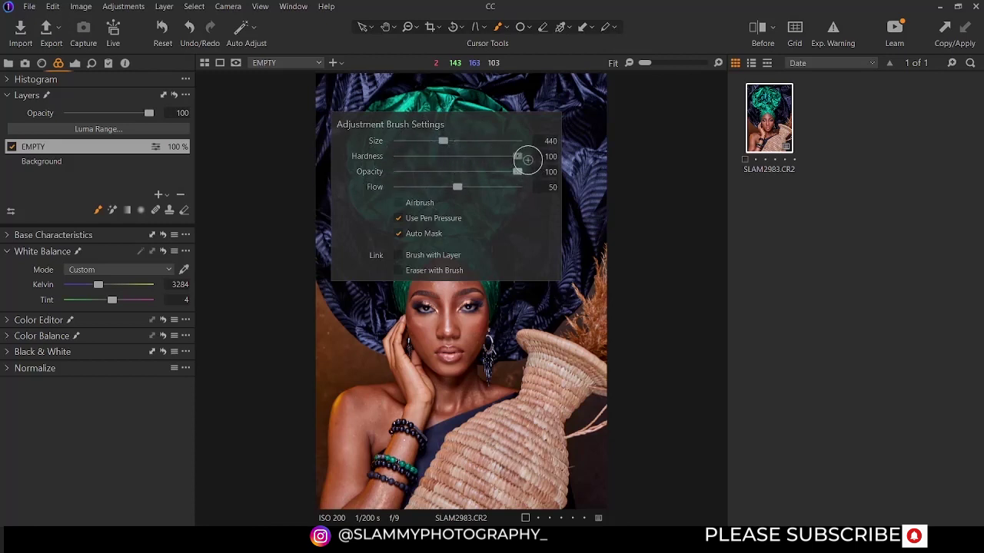
{"action": "mouse_move", "coordinate": [517, 156]}
{"action": "left_mouse_down"}
{"action": "mouse_move", "coordinate": [292, 159]}
{"action": "mouse_move", "coordinate": [573, 162]}
{"action": "mouse_move", "coordinate": [348, 172]}
{"action": "left_mouse_up"}
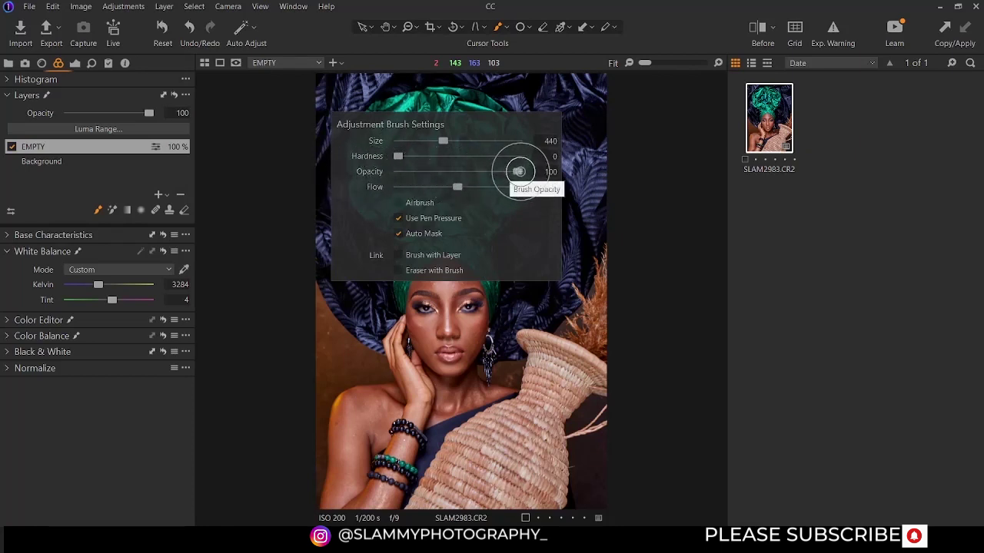
- Try the brush opacity and flow at 1 each, and return them to 100 and 50
{"action": "left_click_drag", "start_coordinate": [518, 172], "coordinate": [389, 180]}
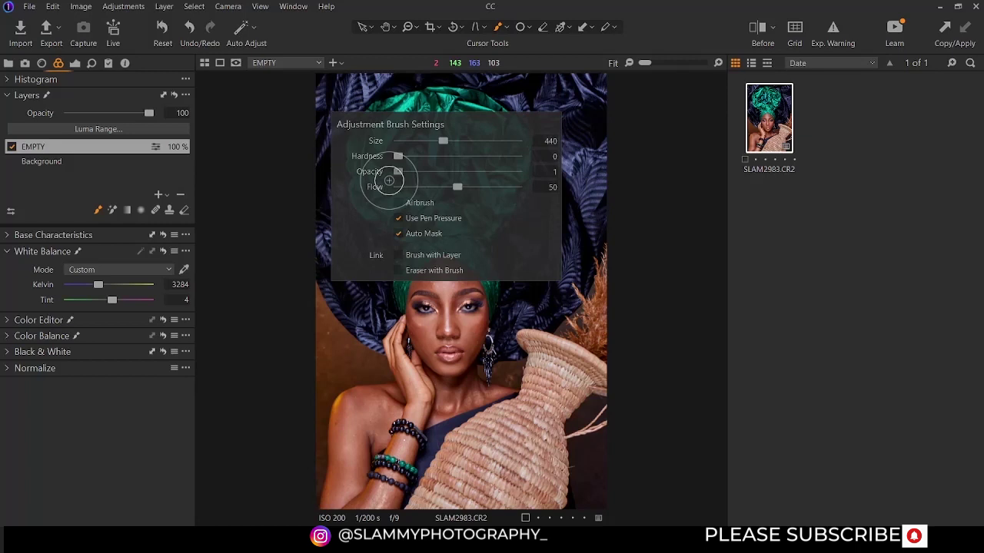
{"action": "left_click_drag", "start_coordinate": [388, 180], "coordinate": [549, 176]}
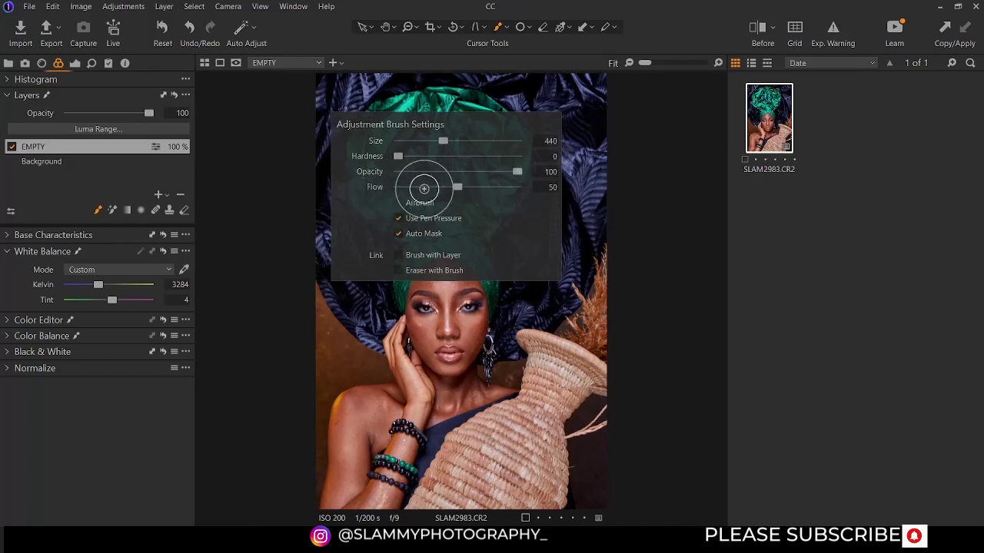
{"action": "left_click_drag", "start_coordinate": [459, 189], "coordinate": [375, 192]}
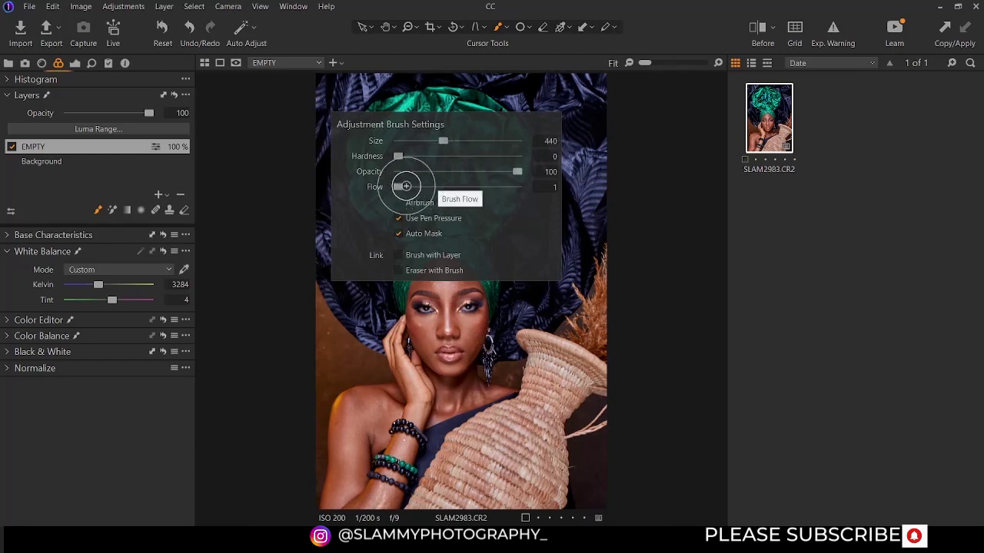
{"action": "left_click_drag", "start_coordinate": [397, 187], "coordinate": [456, 187]}
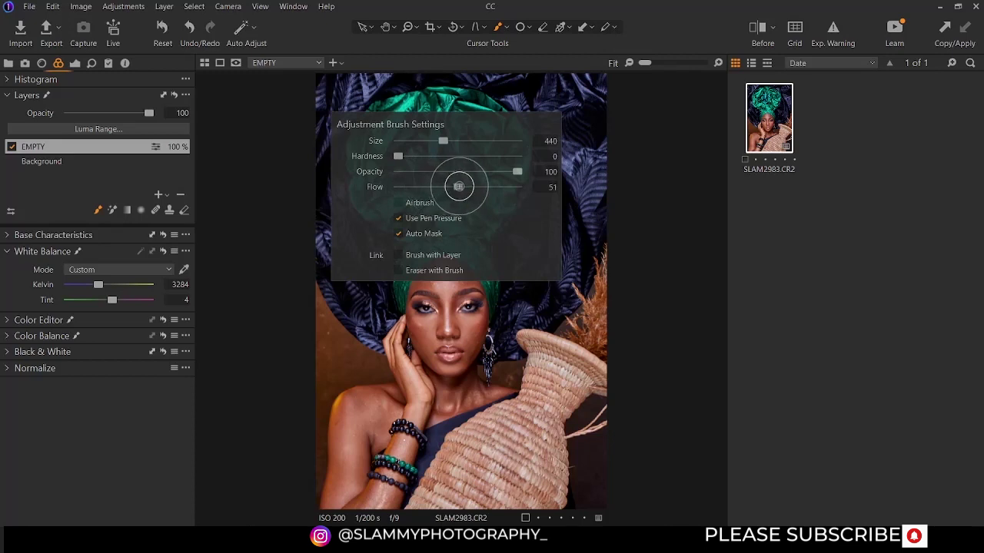
{"action": "right_click", "coordinate": [460, 133]}
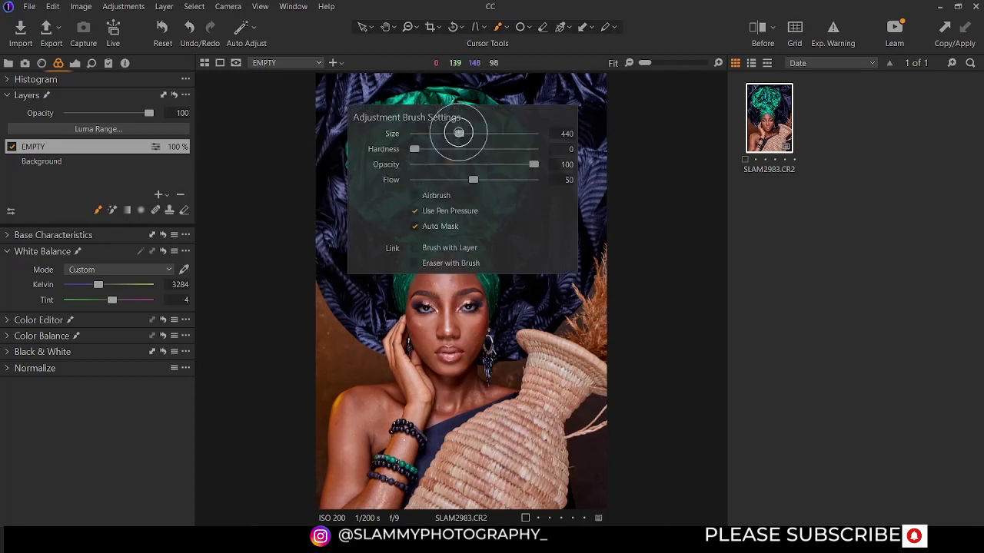
{"action": "left_click", "coordinate": [236, 173]}
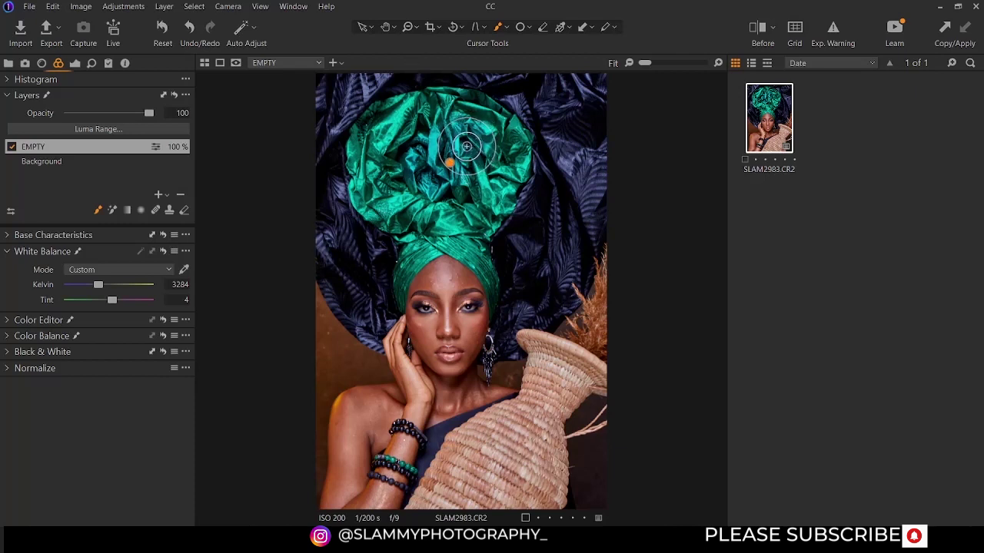
- Lower the brush size to 324 and the flow to 33, and paint the mask across the green headwrap
{"action": "right_click", "coordinate": [465, 143]}
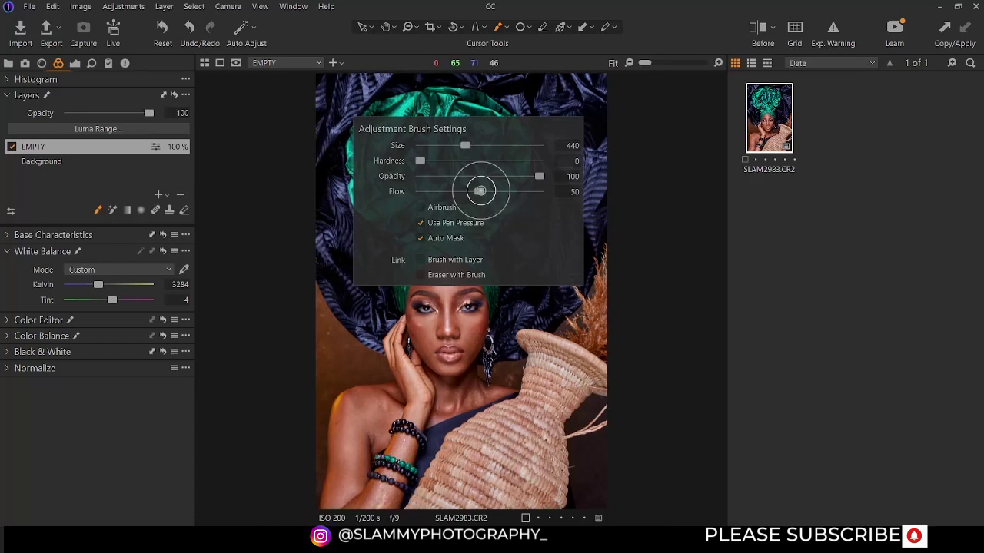
{"action": "left_click_drag", "start_coordinate": [481, 190], "coordinate": [464, 190]}
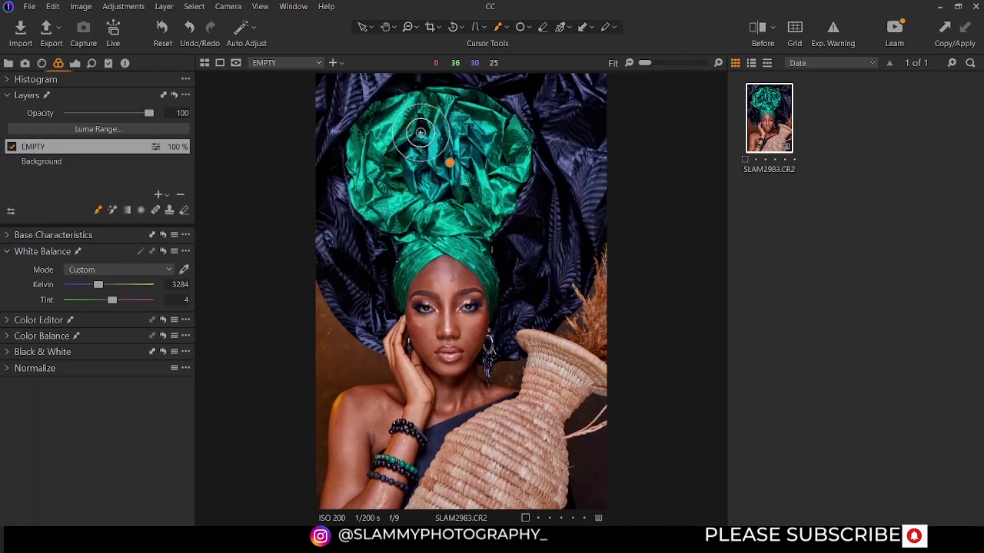
{"action": "right_click", "coordinate": [431, 132]}
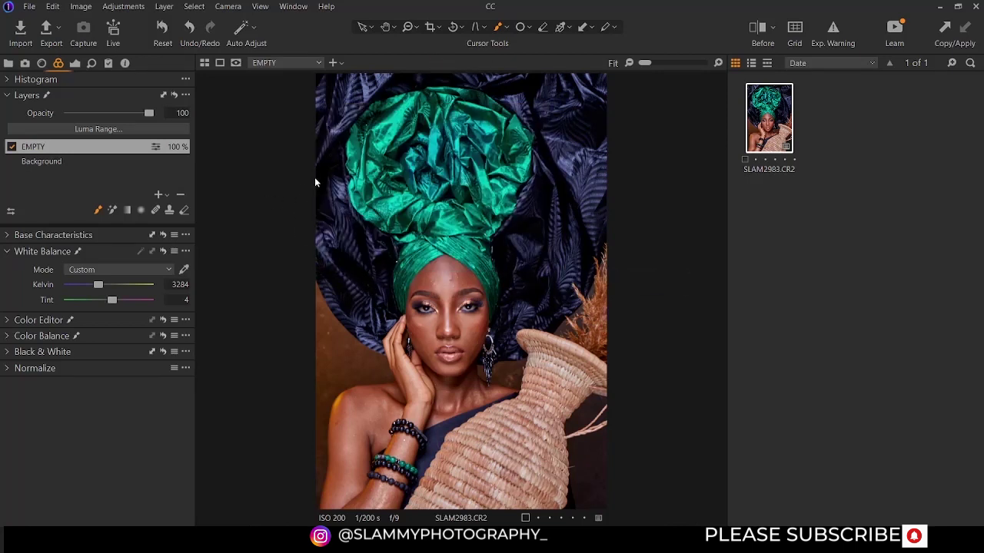
{"action": "right_click", "coordinate": [423, 163]}
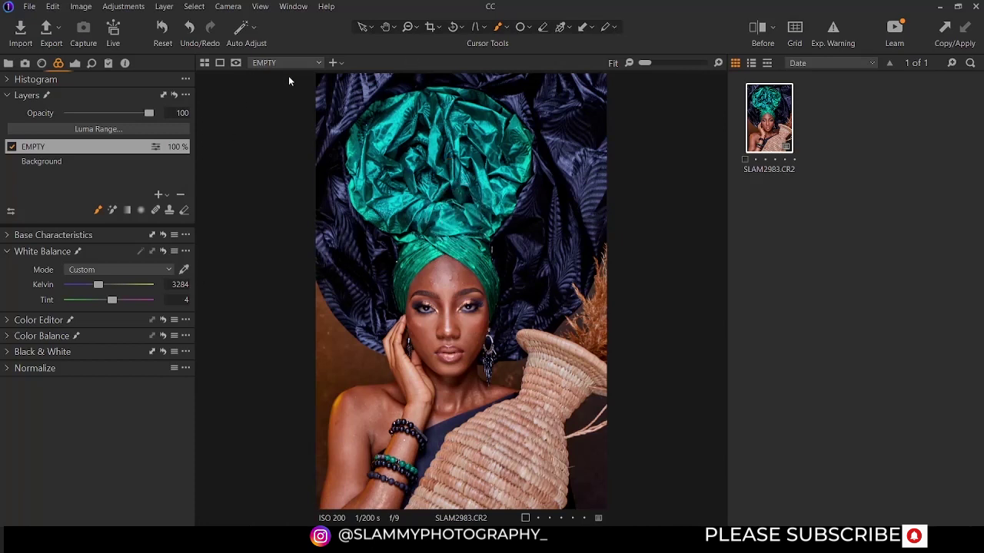
- Enlarge the view of the green headwrap to 25% and check the settings of the Draw Mask brush
{"action": "left_click", "coordinate": [417, 28]}
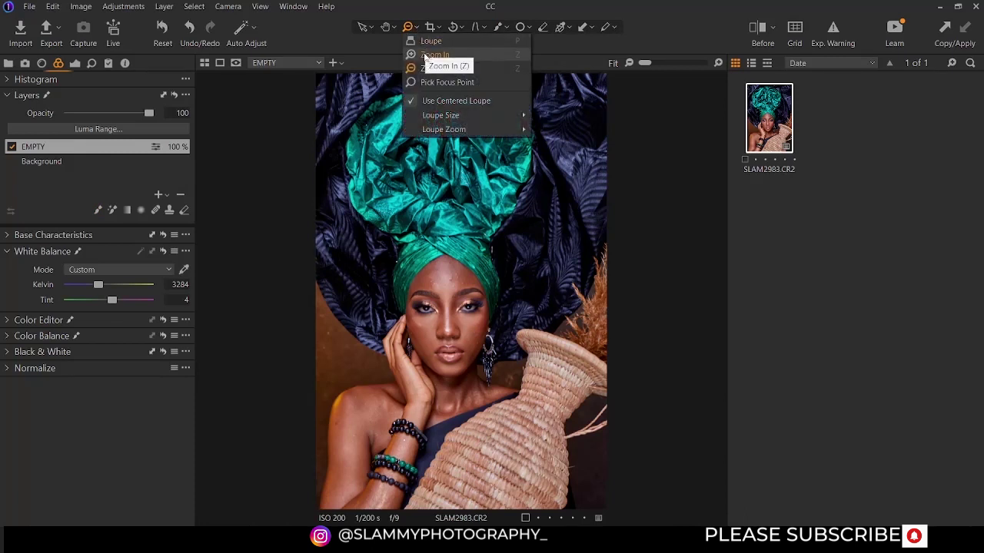
{"action": "left_click", "coordinate": [427, 55]}
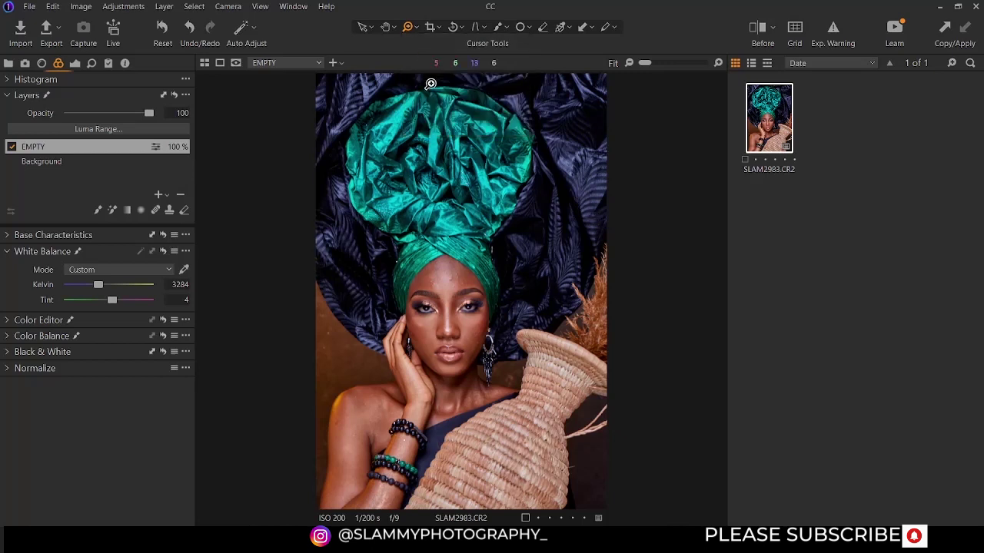
{"action": "left_click", "coordinate": [450, 146]}
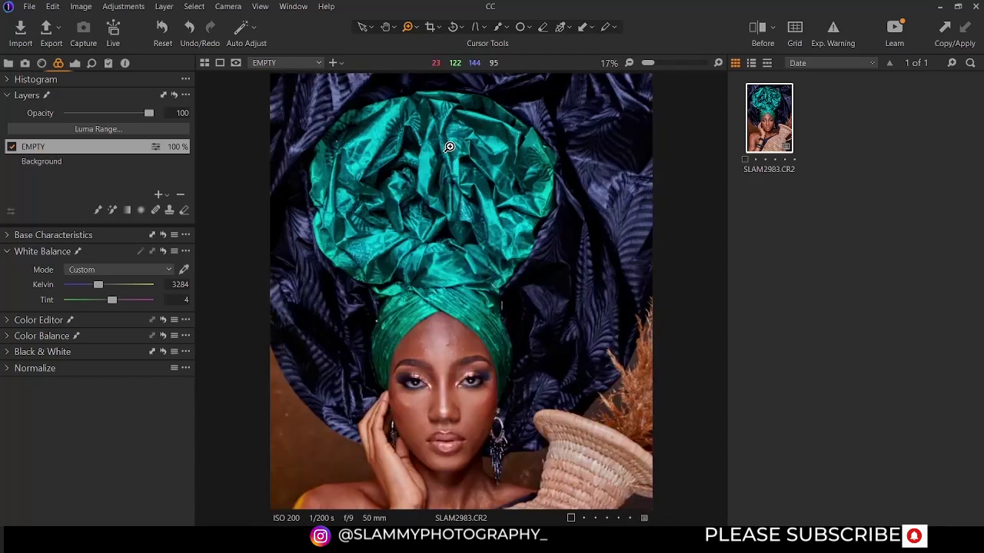
{"action": "left_click", "coordinate": [449, 147]}
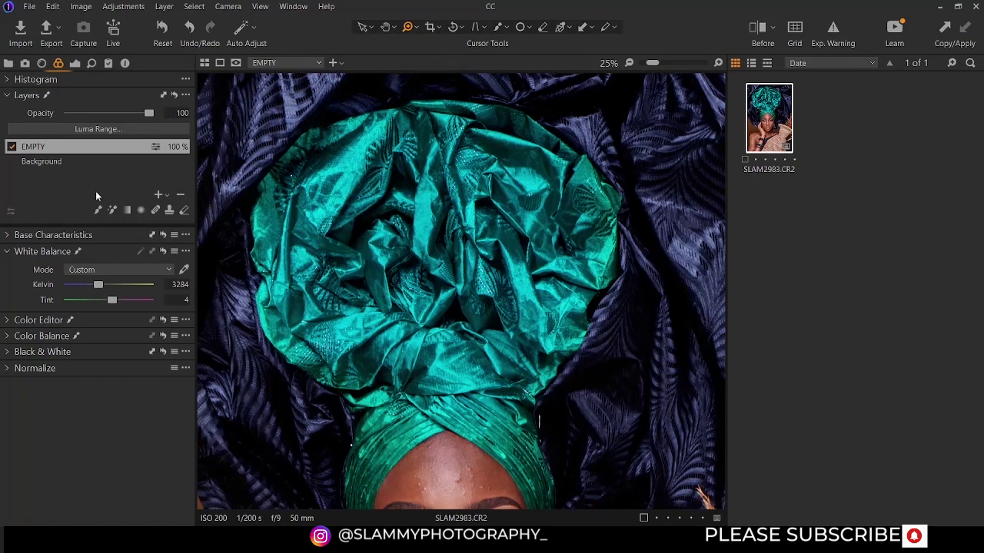
{"action": "left_click", "coordinate": [100, 211]}
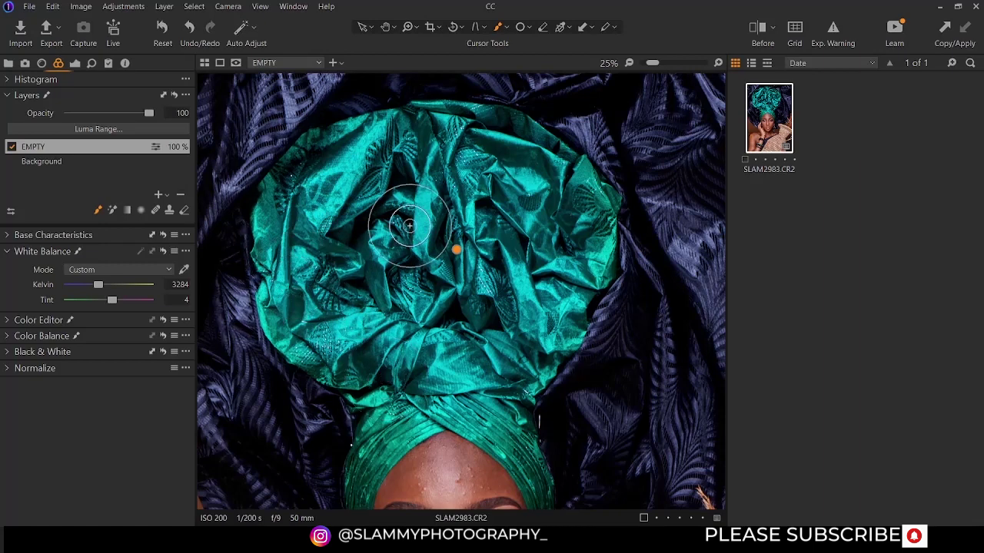
{"action": "right_click", "coordinate": [384, 219]}
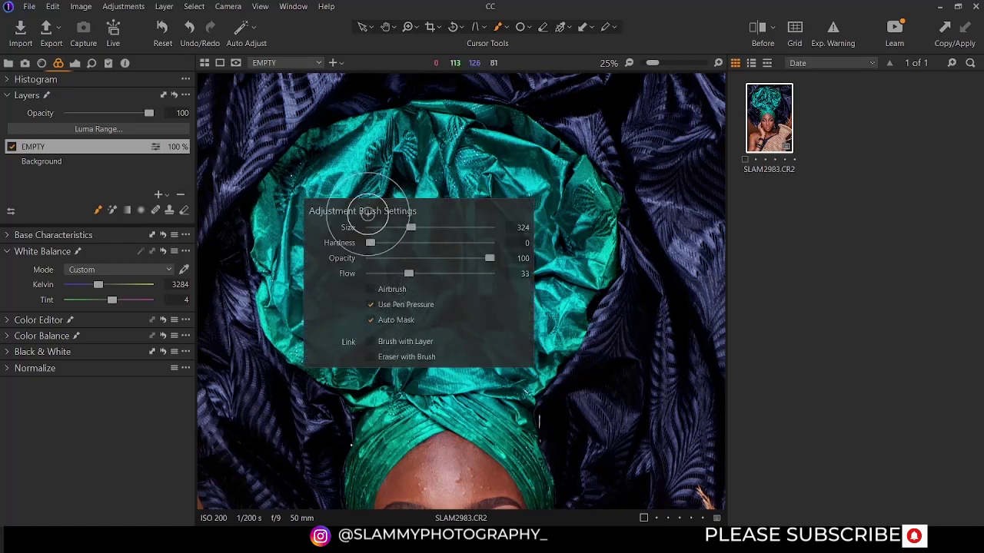
{"action": "left_click", "coordinate": [371, 163]}
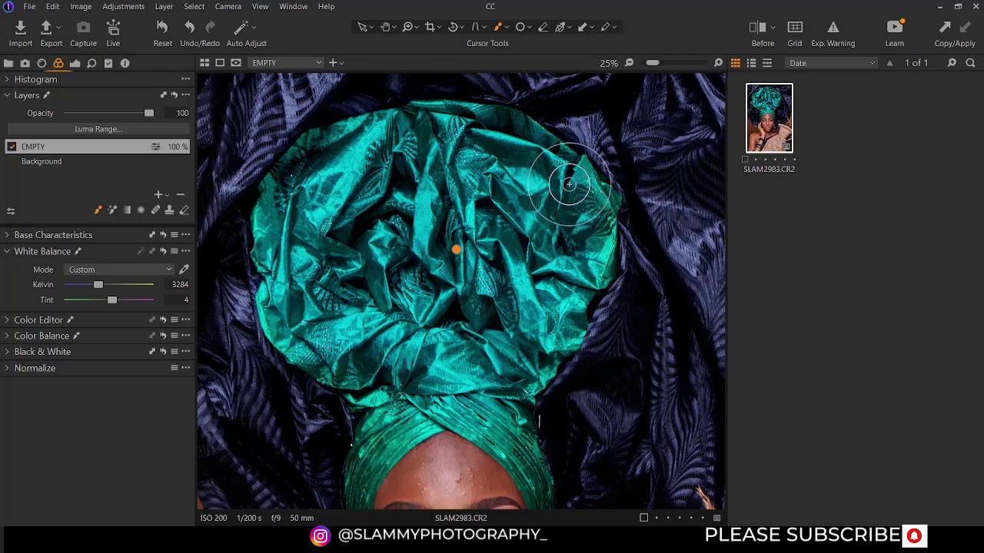
- Set the adjustment brush size to 278 and its flow to 60
{"action": "right_click", "coordinate": [437, 211]}
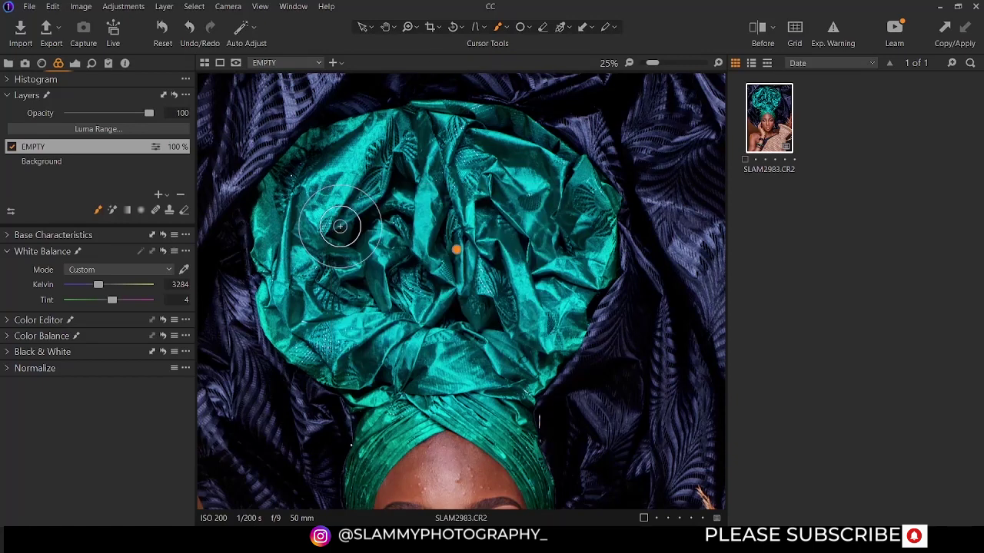
{"action": "right_click", "coordinate": [384, 194]}
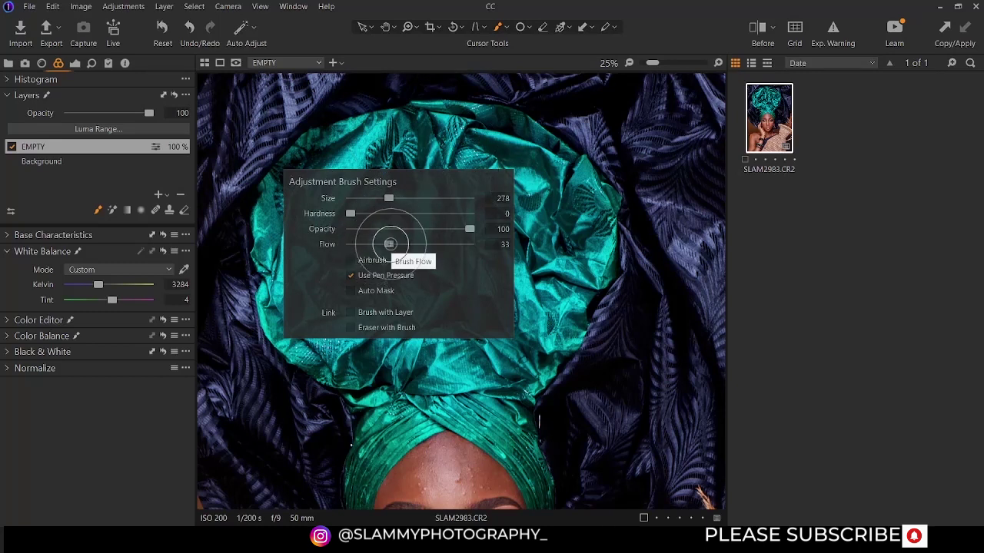
{"action": "left_click_drag", "start_coordinate": [389, 243], "coordinate": [422, 244]}
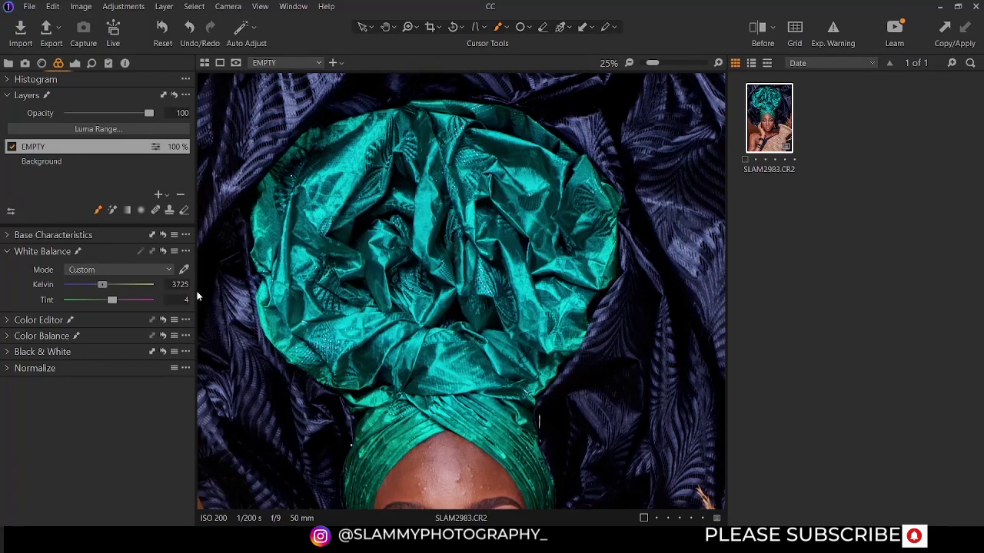
- Set the EMPTY layer's white balance to 3902 Kelvin and have its mask always displayed
{"action": "left_click", "coordinate": [153, 284]}
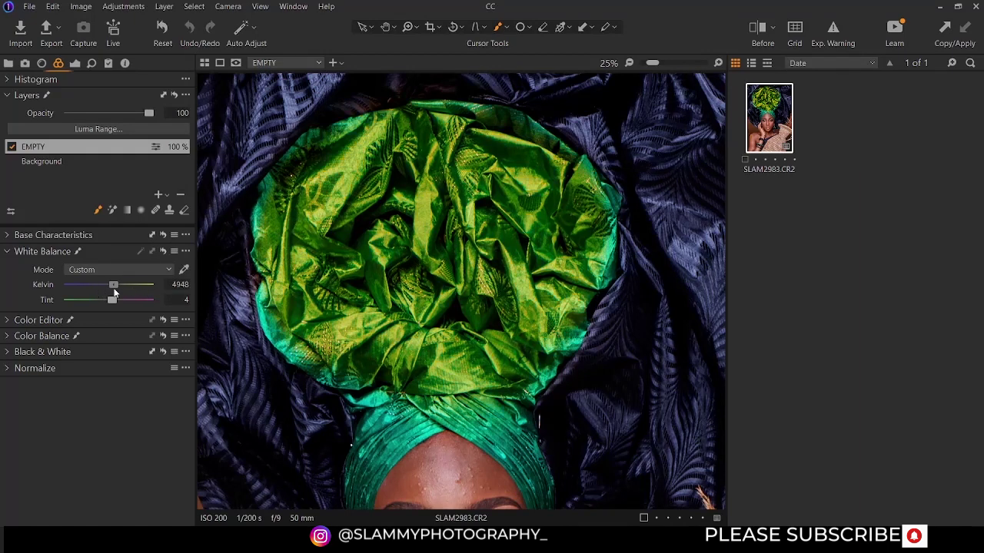
{"action": "left_click_drag", "start_coordinate": [114, 289], "coordinate": [112, 291]}
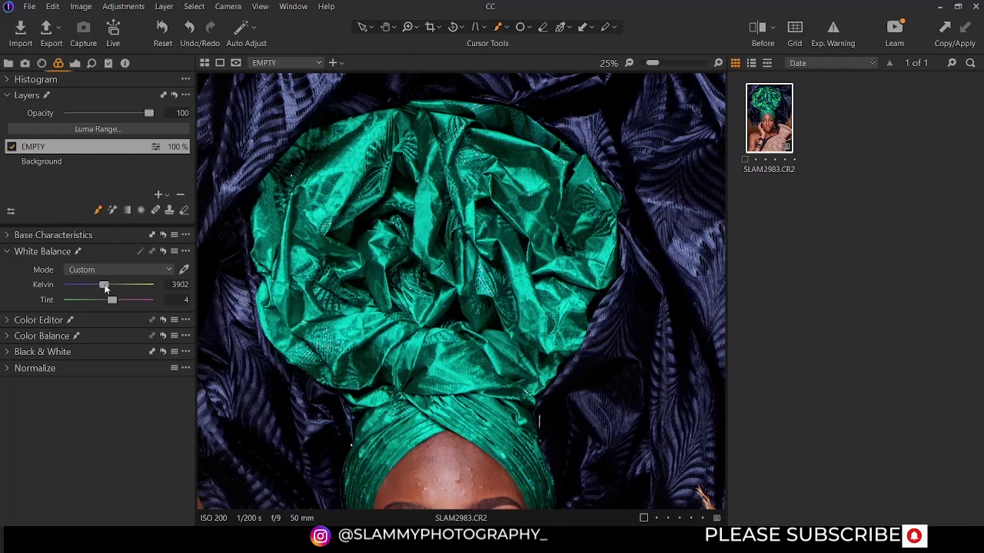
{"action": "left_click", "coordinate": [163, 6]}
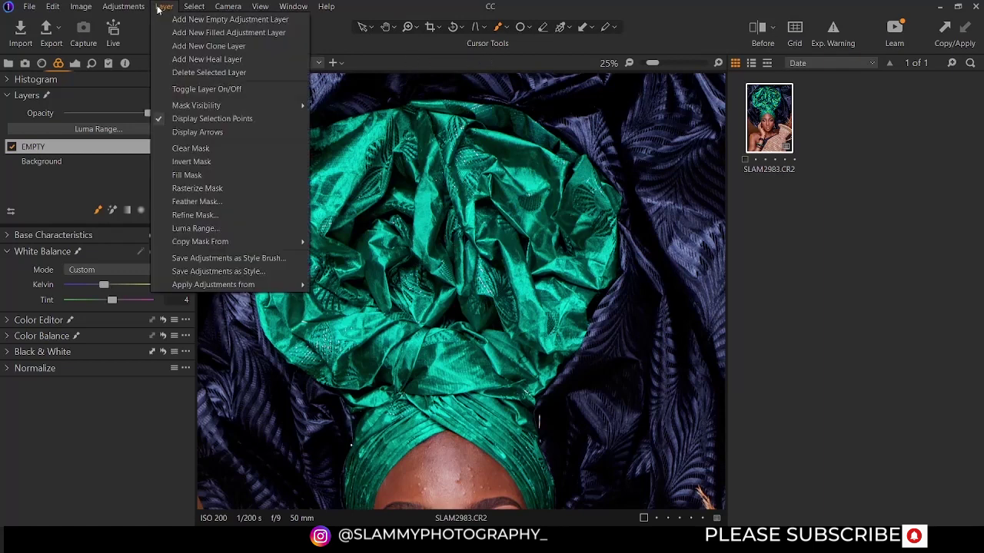
{"action": "mouse_move", "coordinate": [235, 106]}
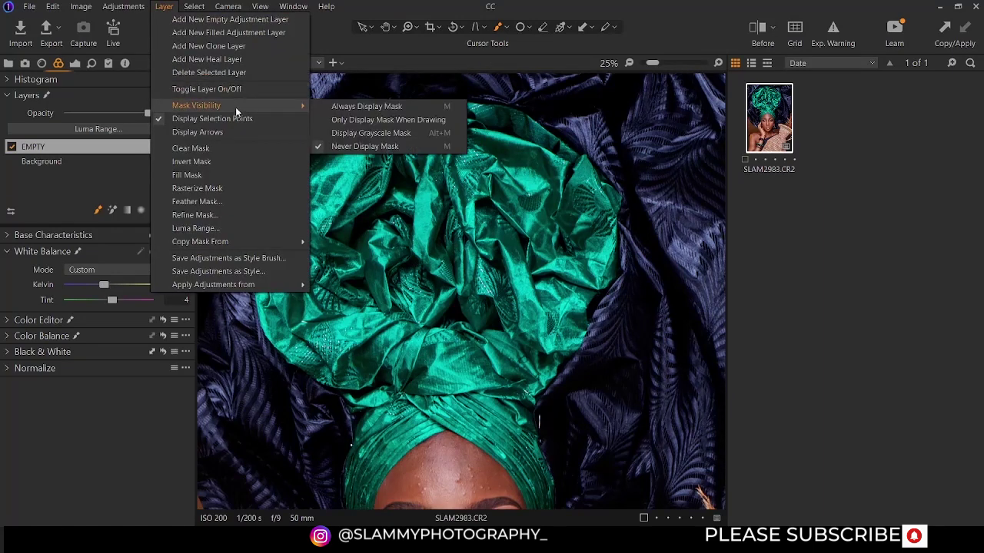
{"action": "left_click", "coordinate": [344, 109]}
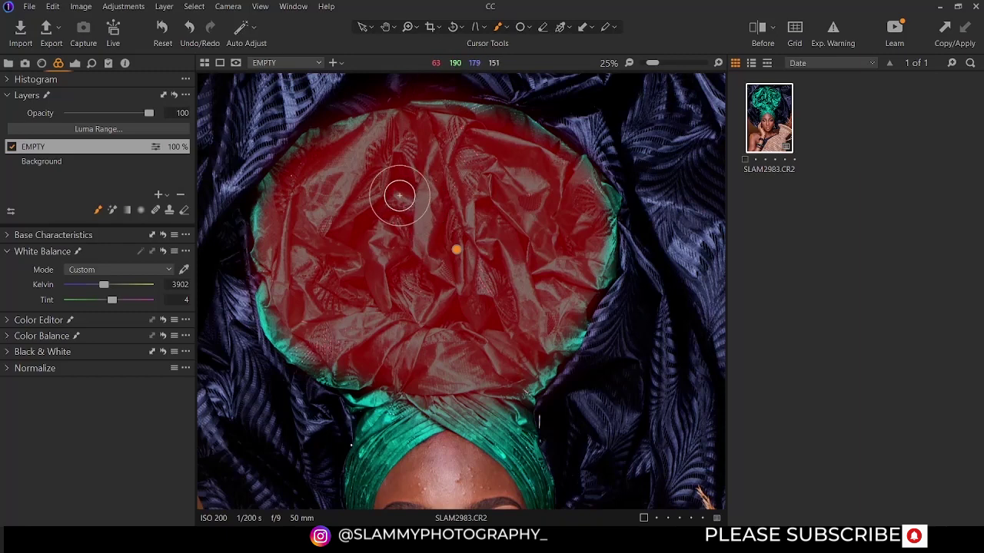
- Turn on Auto Mask for the adjustment brush and paint the mask over the headwrap's lower band above the forehead
{"action": "key", "text": "ctrl+0"}
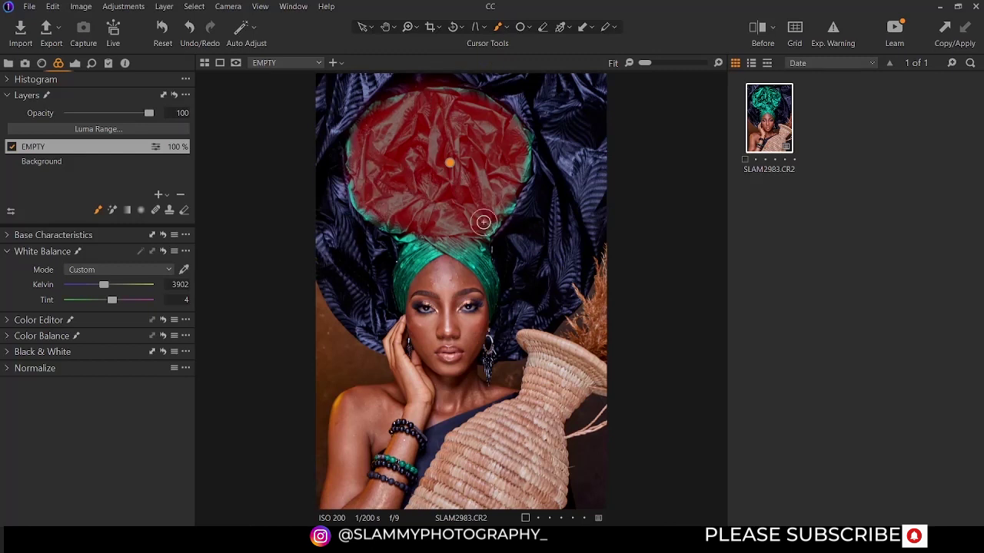
{"action": "right_click", "coordinate": [429, 181]}
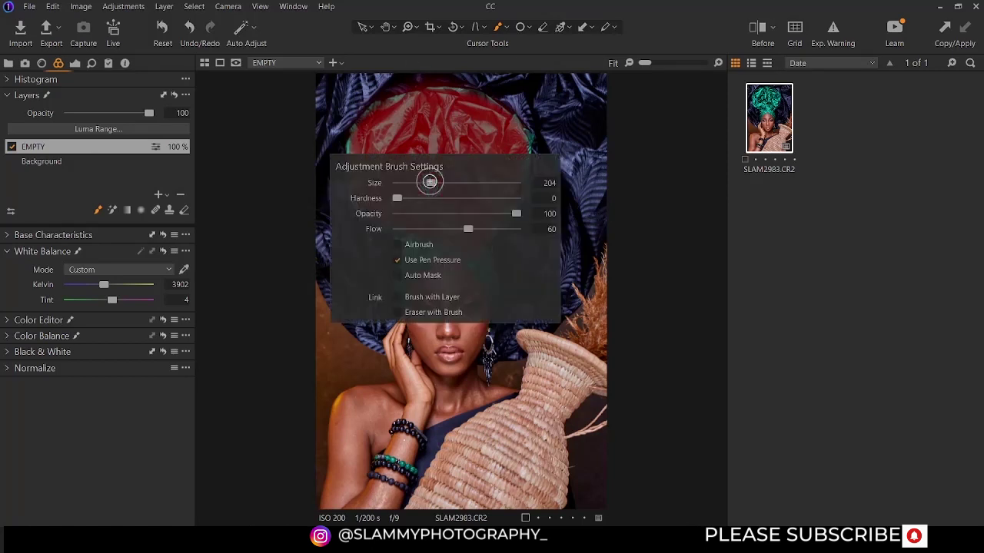
{"action": "left_click", "coordinate": [398, 274]}
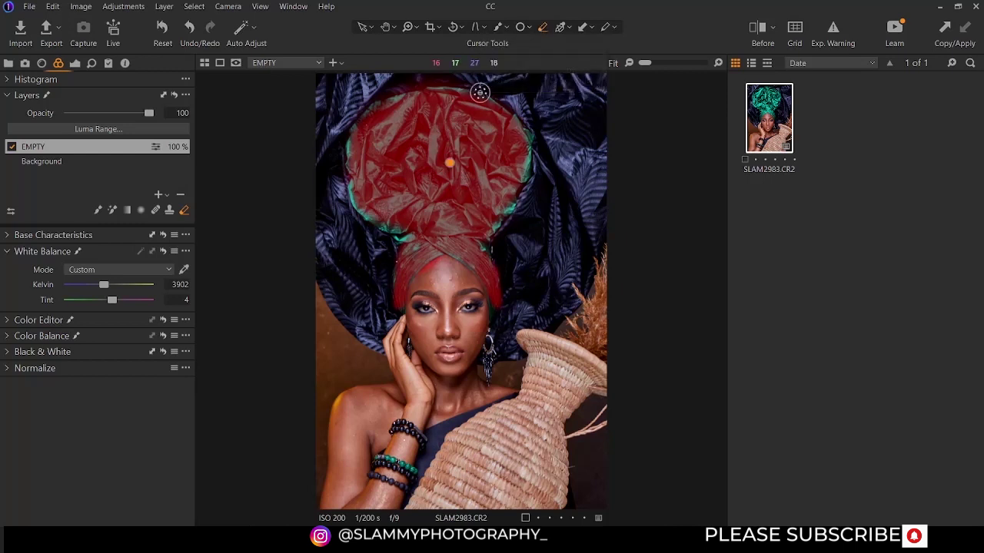
- Erase a spot of the mask at the headwrap's lower-left edge and paint that area back in with the brush
{"action": "mouse_move", "coordinate": [383, 218]}
{"action": "left_mouse_down"}
{"action": "mouse_move", "coordinate": [403, 233]}
{"action": "mouse_move", "coordinate": [393, 221]}
{"action": "left_mouse_up"}
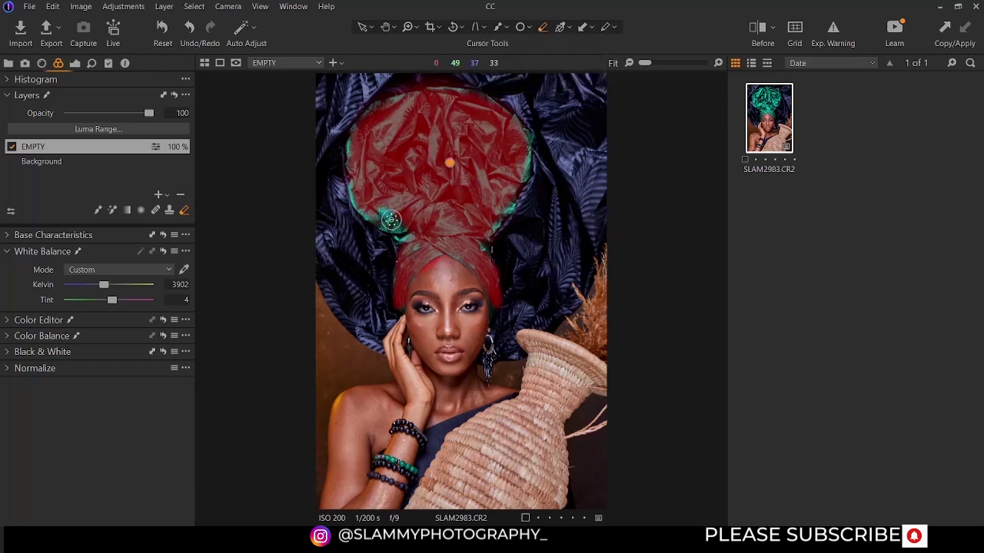
{"action": "key", "text": "ctrl+m"}
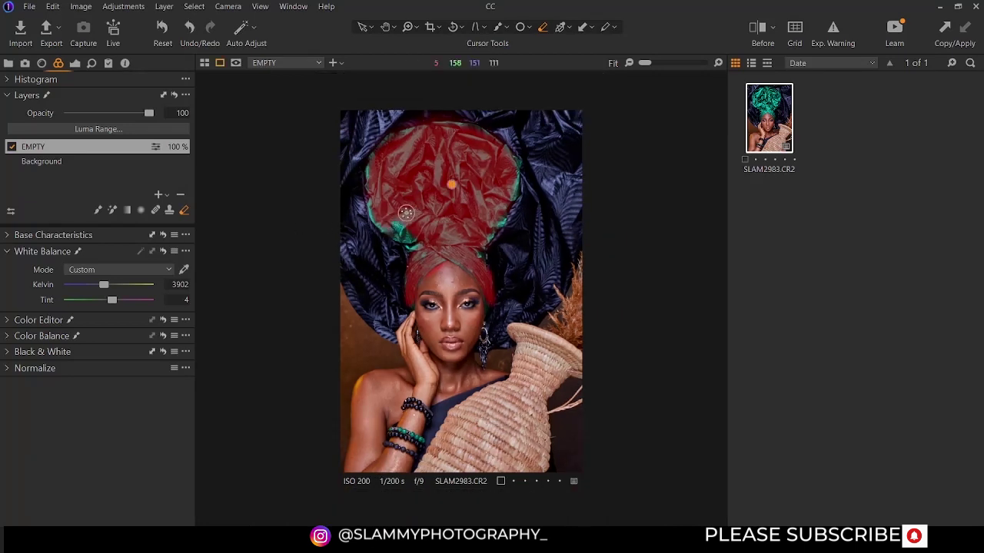
{"action": "left_click", "coordinate": [98, 209]}
{"action": "mouse_move", "coordinate": [407, 217]}
{"action": "left_mouse_down"}
{"action": "mouse_move", "coordinate": [402, 229]}
{"action": "mouse_move", "coordinate": [423, 244]}
{"action": "left_mouse_up"}
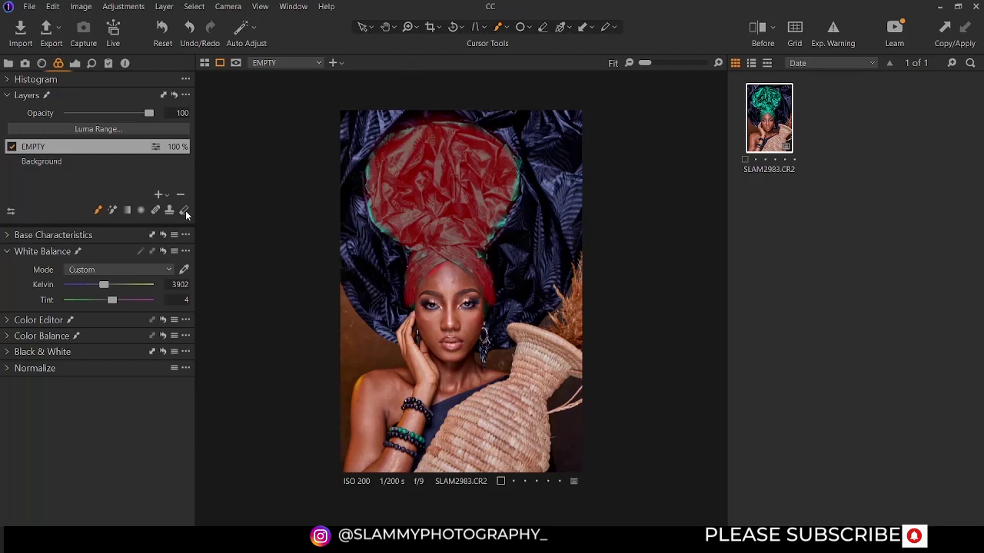
{"action": "left_click", "coordinate": [184, 210]}
- Review the Mask Visibility options and toggle the headwrap mask overlay several times, leaving it hidden
{"action": "left_click", "coordinate": [164, 7]}
{"action": "mouse_move", "coordinate": [236, 112]}
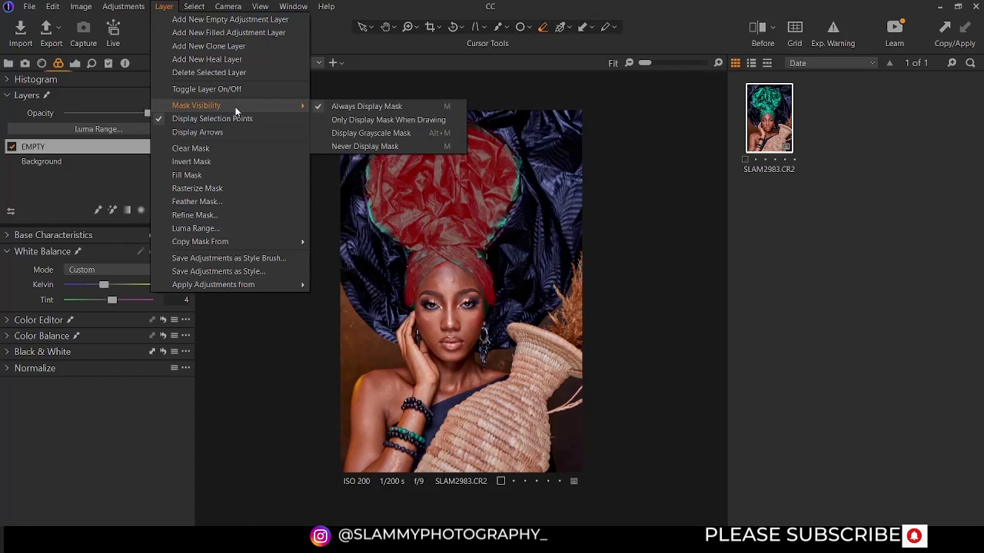
{"action": "left_click", "coordinate": [356, 107]}
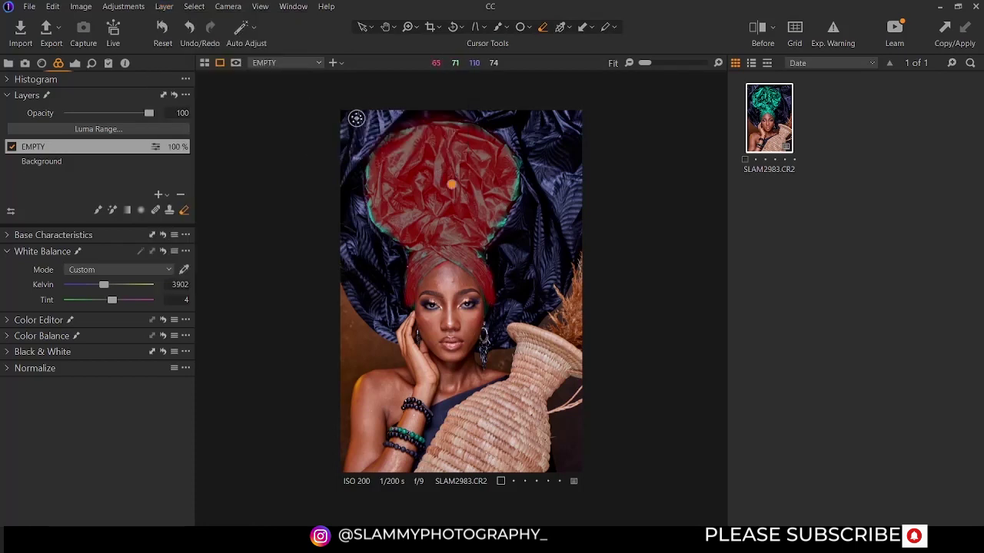
{"action": "key", "text": "m"}
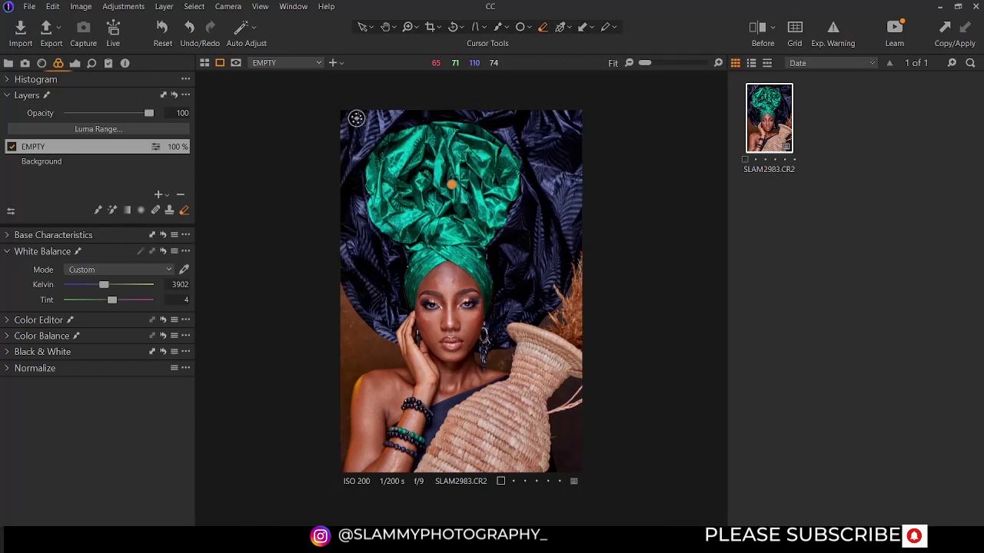
{"action": "key", "text": "m"}
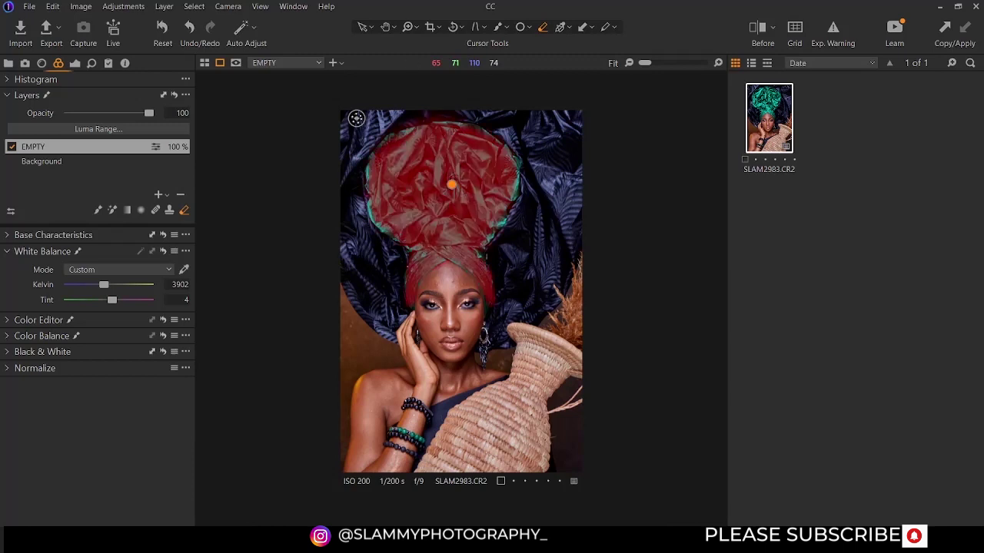
{"action": "key", "text": "m"}
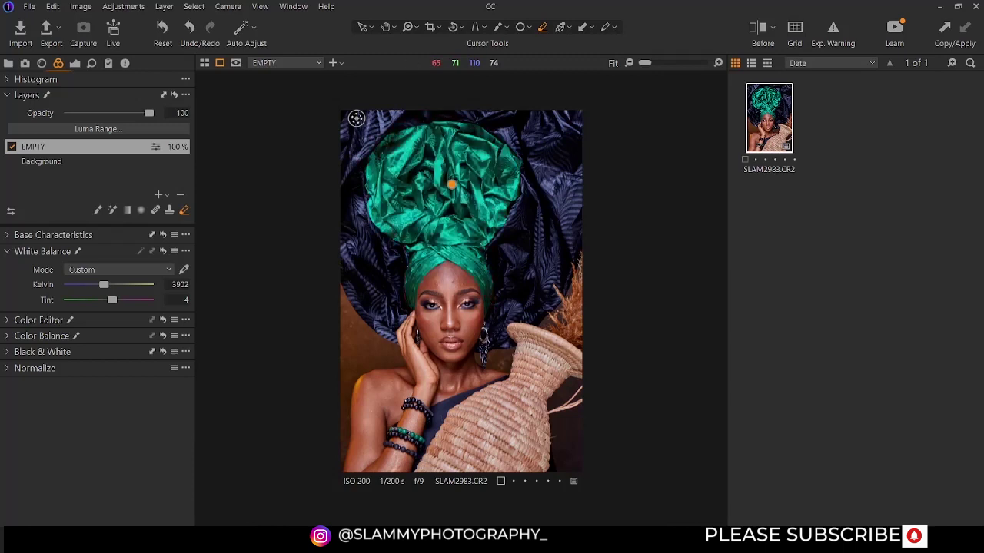
{"action": "key", "text": "m"}
{"action": "key", "text": "m"}
{"action": "key", "text": "m"}
{"action": "key", "text": "m"}
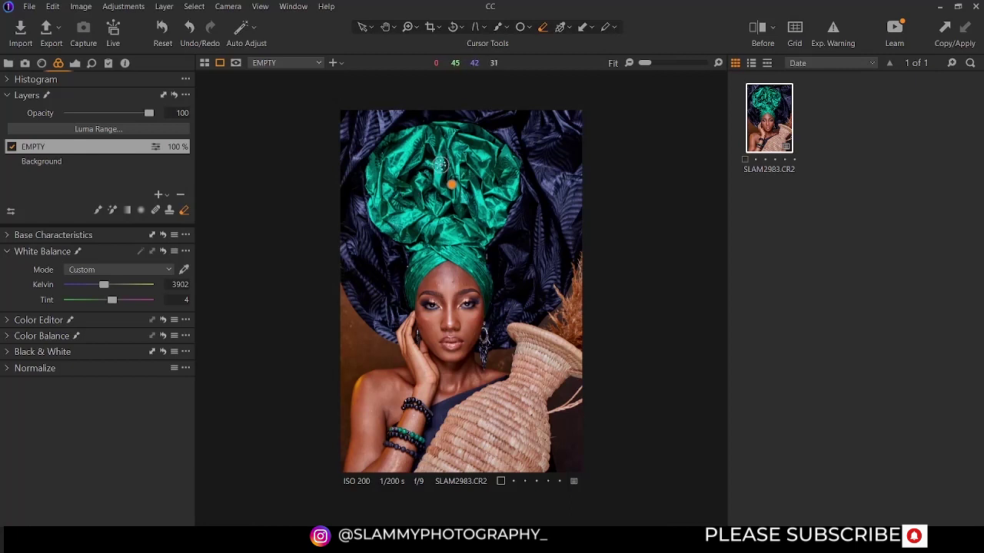
- Set the EMPTY layer's white balance to 7966 Kelvin with a tint of 14.8, and shift the greens' hue to 30 in the Color Editor
{"action": "left_click_drag", "start_coordinate": [103, 285], "coordinate": [142, 286]}
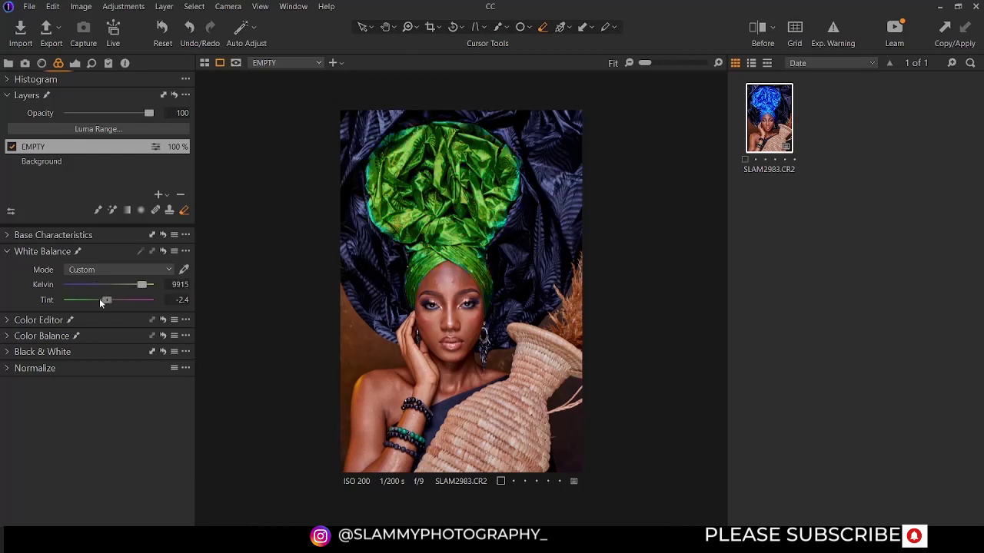
{"action": "left_click_drag", "start_coordinate": [79, 301], "coordinate": [109, 307]}
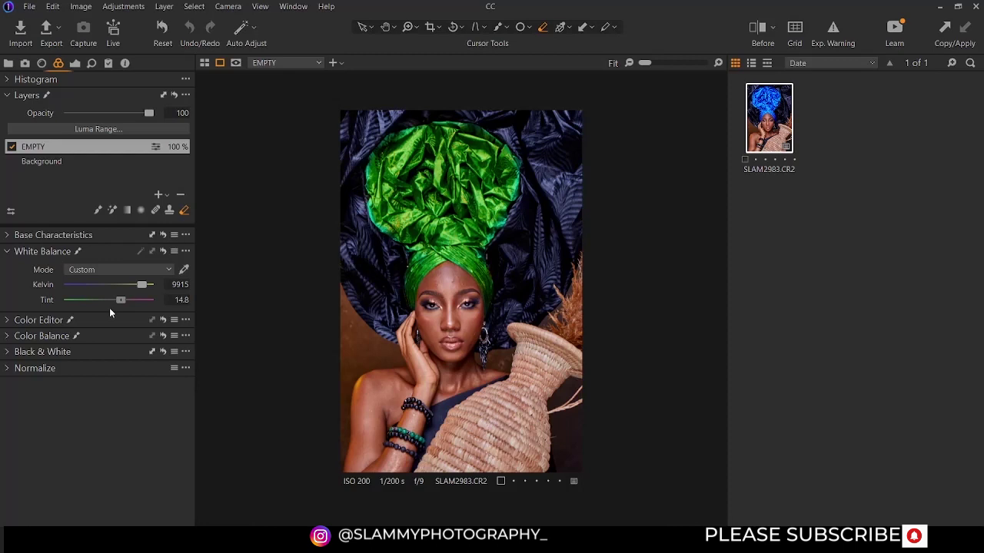
{"action": "left_click", "coordinate": [10, 321]}
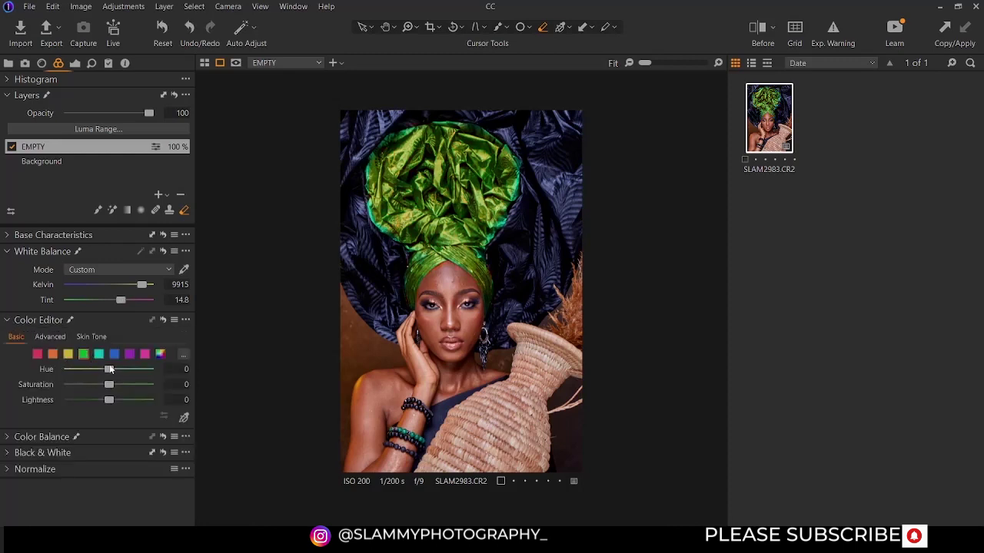
{"action": "left_click_drag", "start_coordinate": [70, 371], "coordinate": [154, 370]}
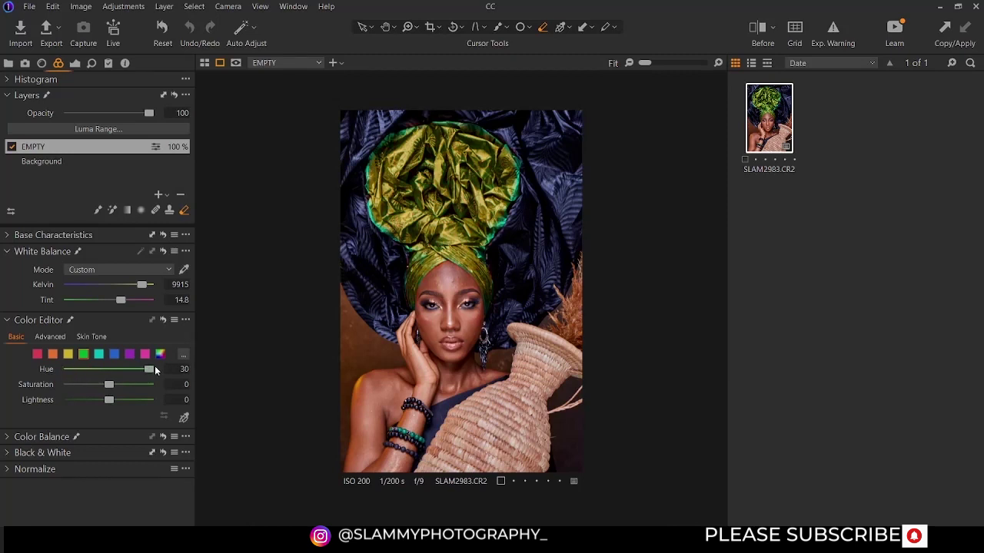
{"action": "mouse_move", "coordinate": [140, 287]}
{"action": "left_mouse_down"}
{"action": "mouse_move", "coordinate": [125, 287]}
{"action": "mouse_move", "coordinate": [138, 287]}
{"action": "left_mouse_up"}
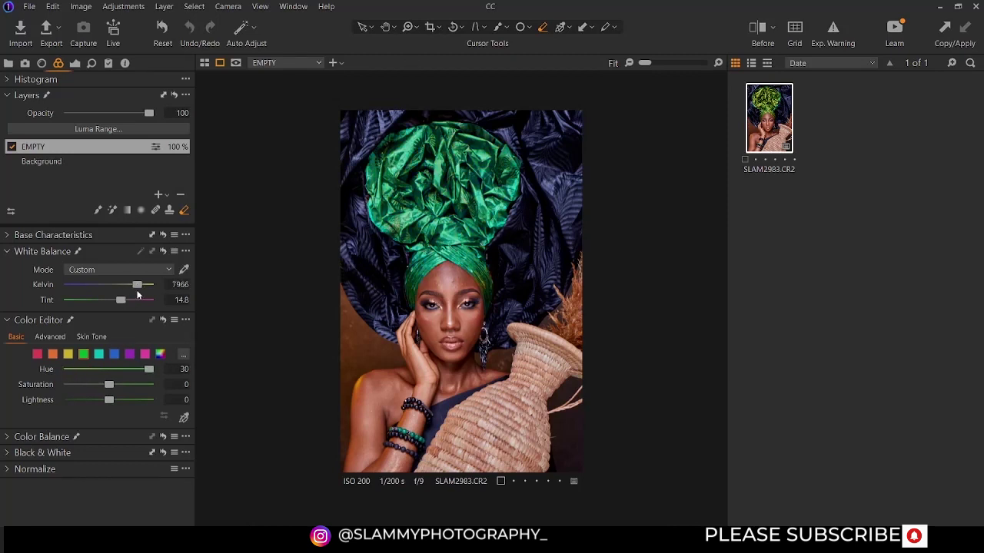
- Sample several spots on the headwrap with the white balance picker to neutralise its colour
{"action": "left_click", "coordinate": [184, 269]}
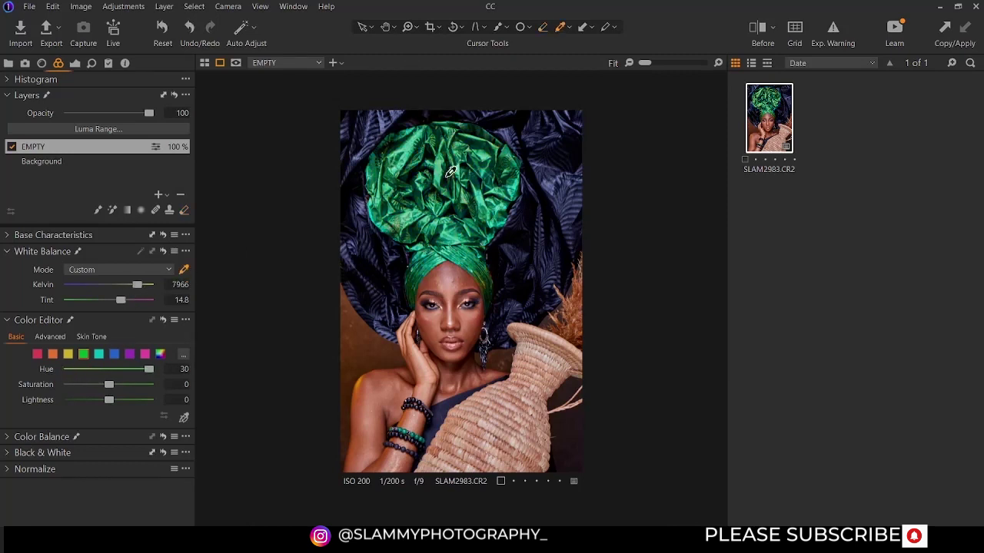
{"action": "left_click", "coordinate": [519, 199]}
{"action": "left_click", "coordinate": [371, 206]}
{"action": "left_click", "coordinate": [458, 198]}
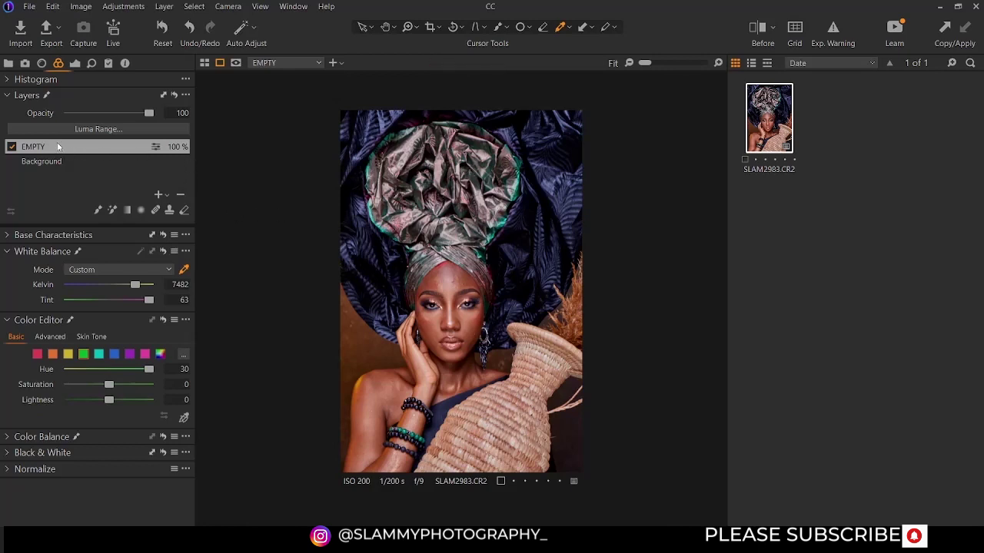
- Lower the EMPTY layer's opacity to 0 and mask the whole headwrap with the Magic Brush
{"action": "left_click_drag", "start_coordinate": [149, 113], "coordinate": [69, 115]}
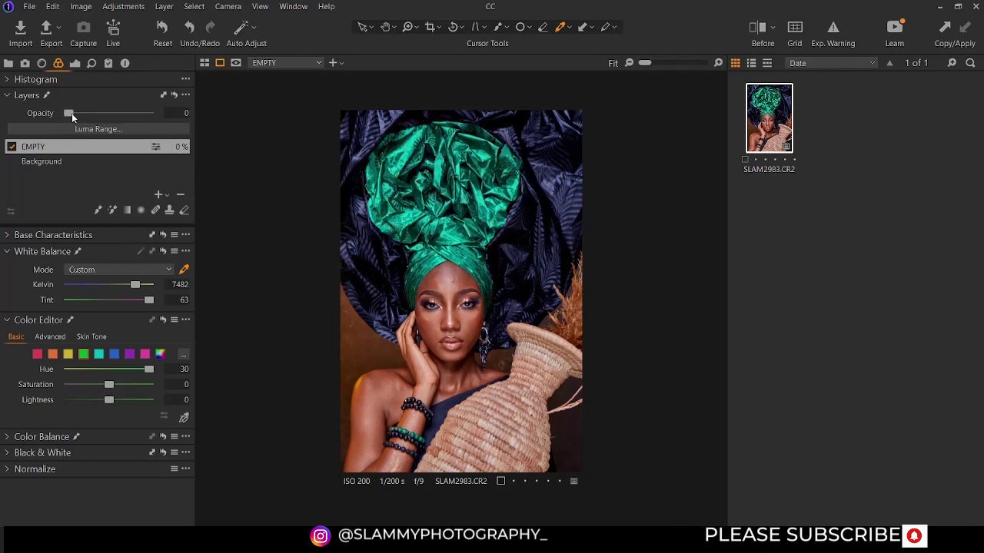
{"action": "mouse_move", "coordinate": [74, 112]}
{"action": "left_mouse_down"}
{"action": "mouse_move", "coordinate": [155, 124]}
{"action": "mouse_move", "coordinate": [75, 113]}
{"action": "left_mouse_up"}
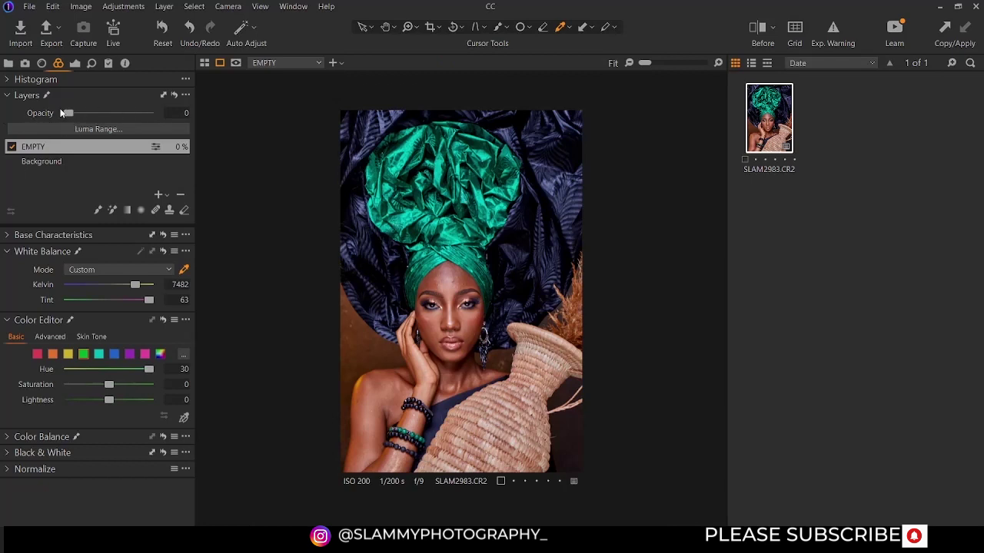
{"action": "left_click", "coordinate": [113, 211]}
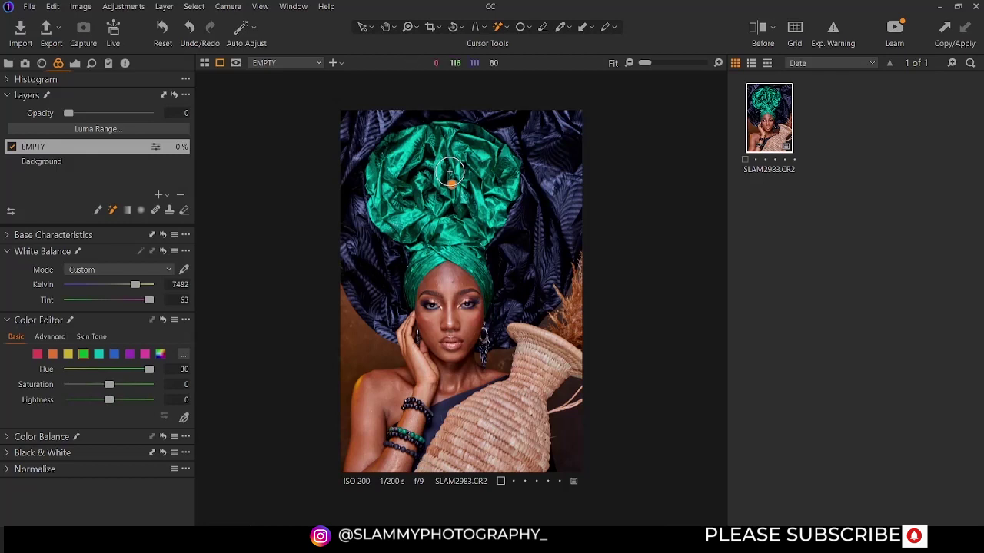
{"action": "left_click", "coordinate": [449, 171]}
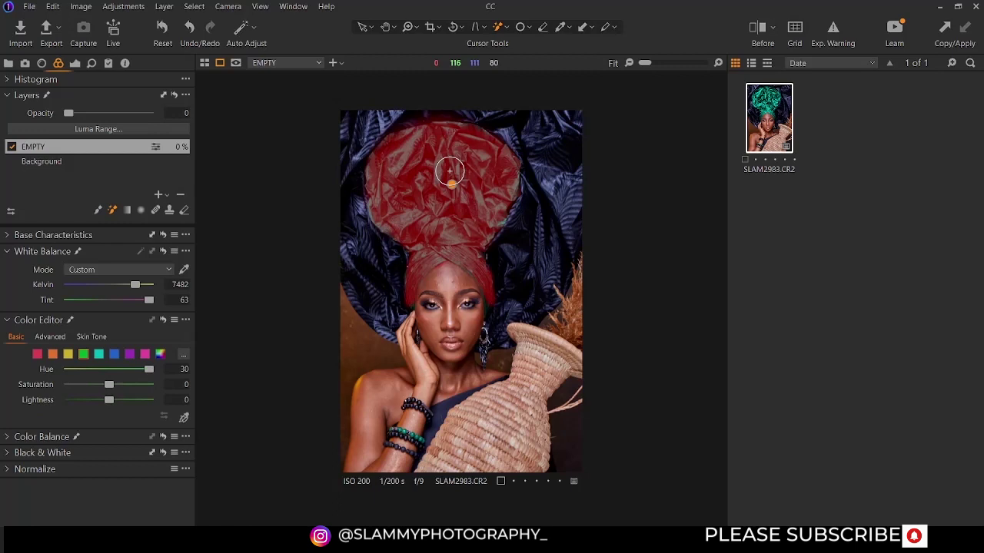
- Mask the headwrap on a new adjustment layer with the Magic Brush and set its white balance to 2524 Kelvin, tint 18.6
{"action": "left_click", "coordinate": [158, 195]}
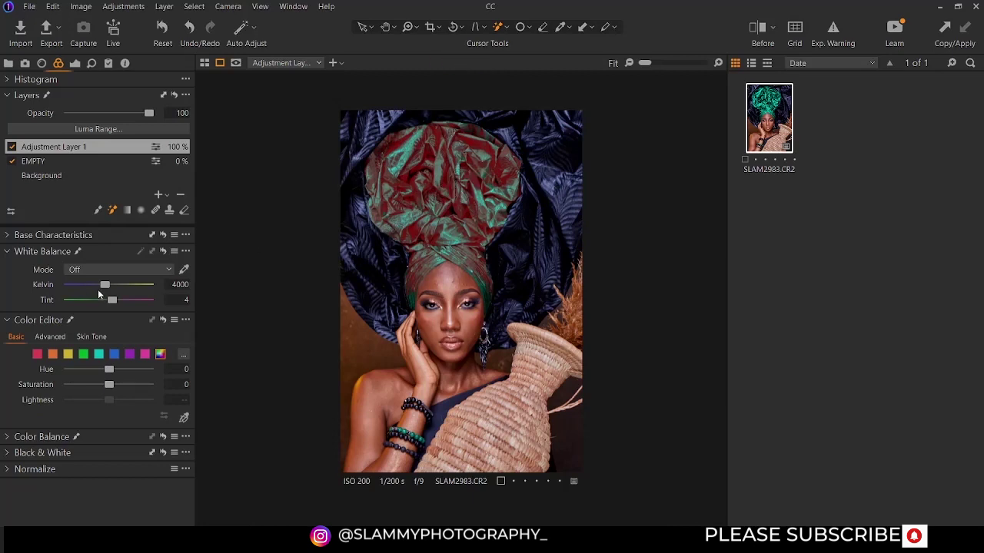
{"action": "left_click_drag", "start_coordinate": [111, 282], "coordinate": [161, 289]}
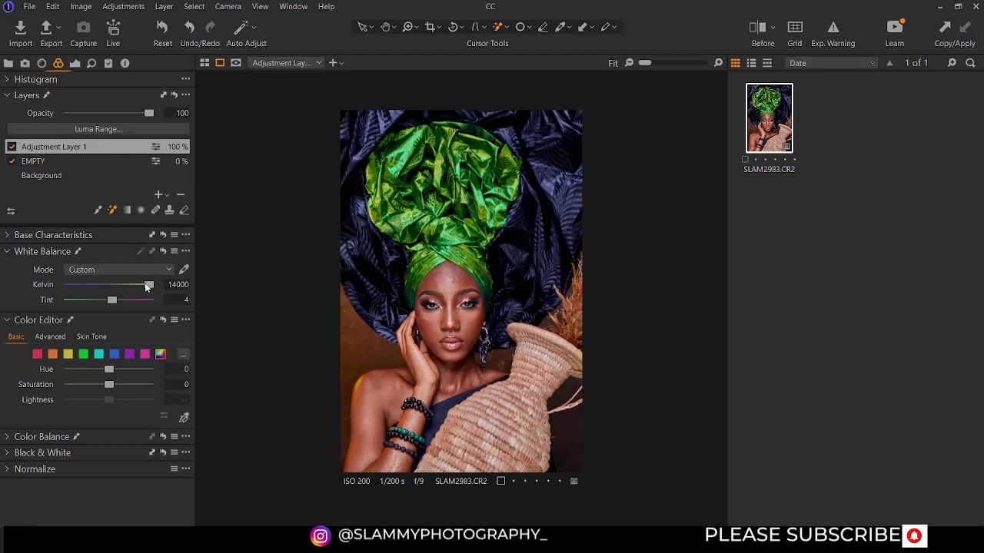
{"action": "left_click_drag", "start_coordinate": [96, 286], "coordinate": [125, 309]}
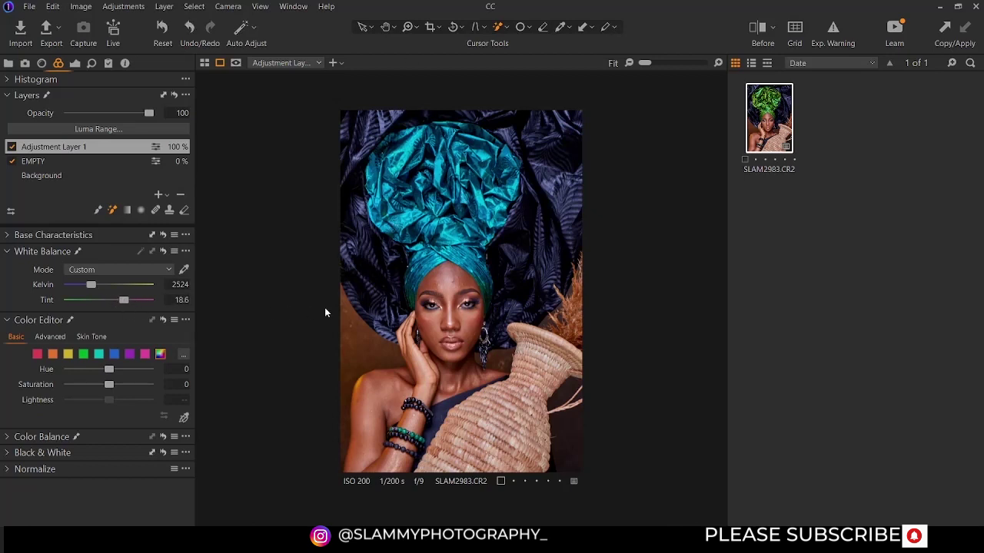
- Extend Adjustment Layer 1's mask over the rest of the headwrap with the brush tools
{"action": "left_click", "coordinate": [98, 210]}
{"action": "key", "text": "p"}
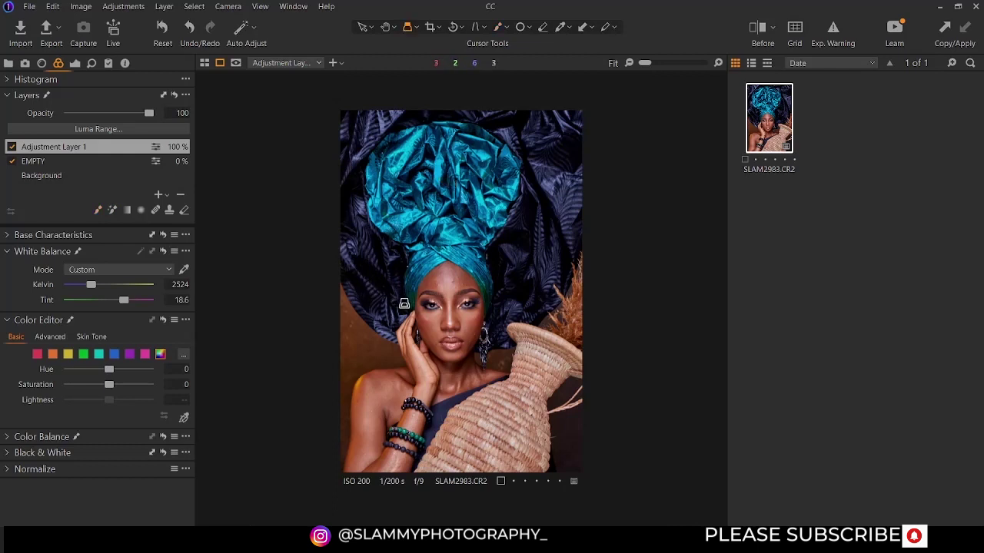
{"action": "left_click", "coordinate": [96, 210]}
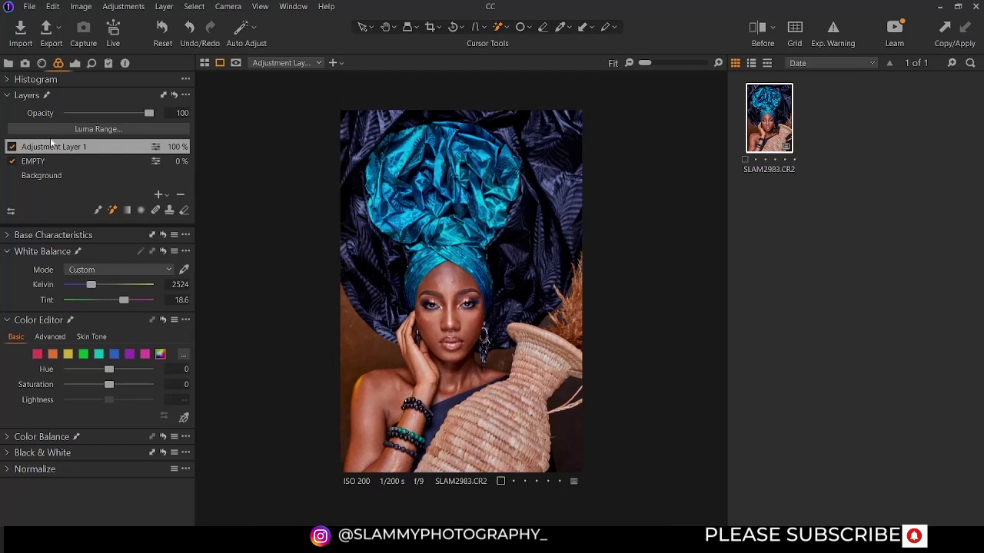
- Add a new filled adjustment layer and name it FILL ADJUSTMENT
{"action": "left_click", "coordinate": [160, 194]}
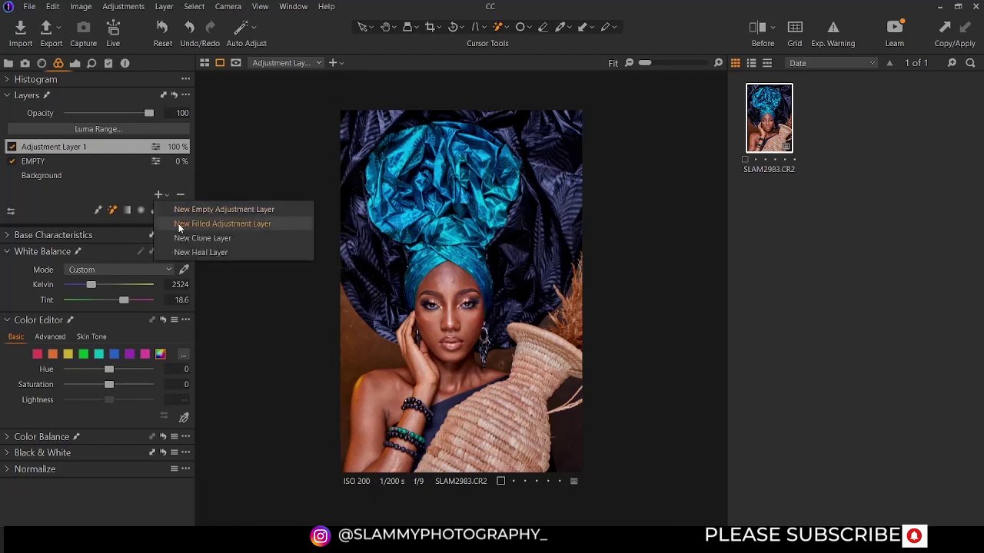
{"action": "left_click", "coordinate": [179, 223]}
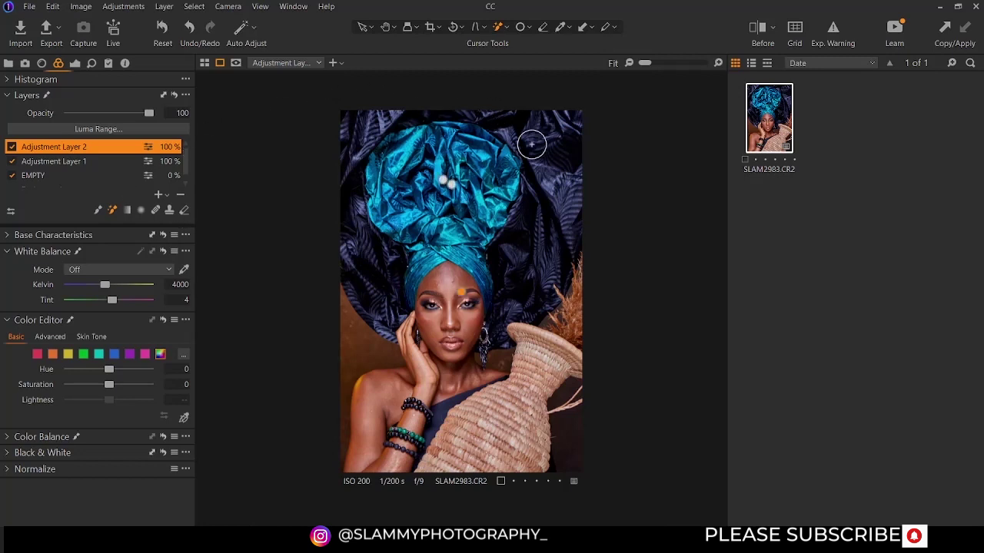
{"action": "double_click", "coordinate": [53, 148]}
{"action": "type", "text": "FILL"}
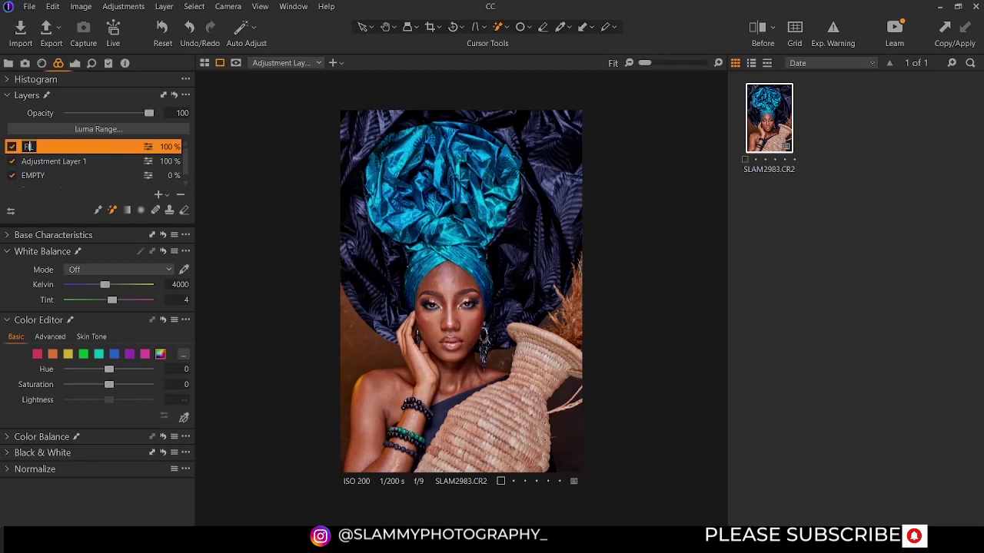
{"action": "type", "text": " ADJUSTMENT"}
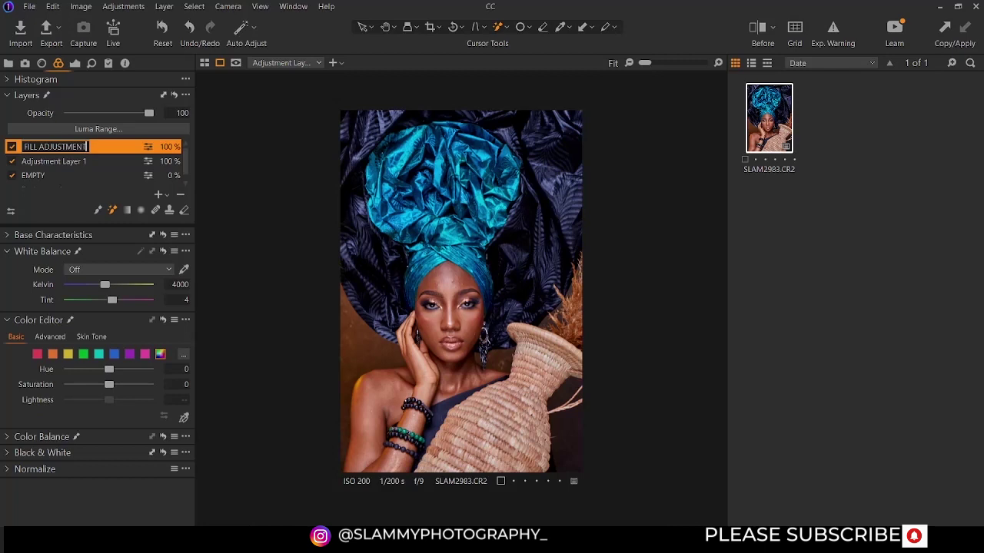
{"action": "key", "text": "Return"}
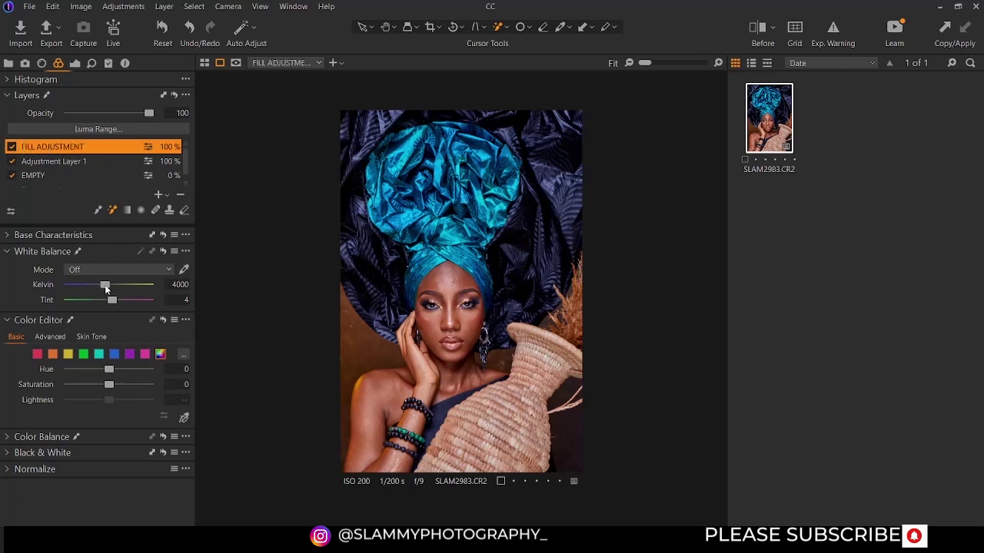
- Set the FILL ADJUSTMENT layer's white balance to 5763 Kelvin and erase its mask over the woman's face
{"action": "mouse_move", "coordinate": [105, 284]}
{"action": "left_mouse_down"}
{"action": "mouse_move", "coordinate": [169, 290]}
{"action": "mouse_move", "coordinate": [76, 283]}
{"action": "mouse_move", "coordinate": [133, 283]}
{"action": "mouse_move", "coordinate": [121, 286]}
{"action": "left_mouse_up"}
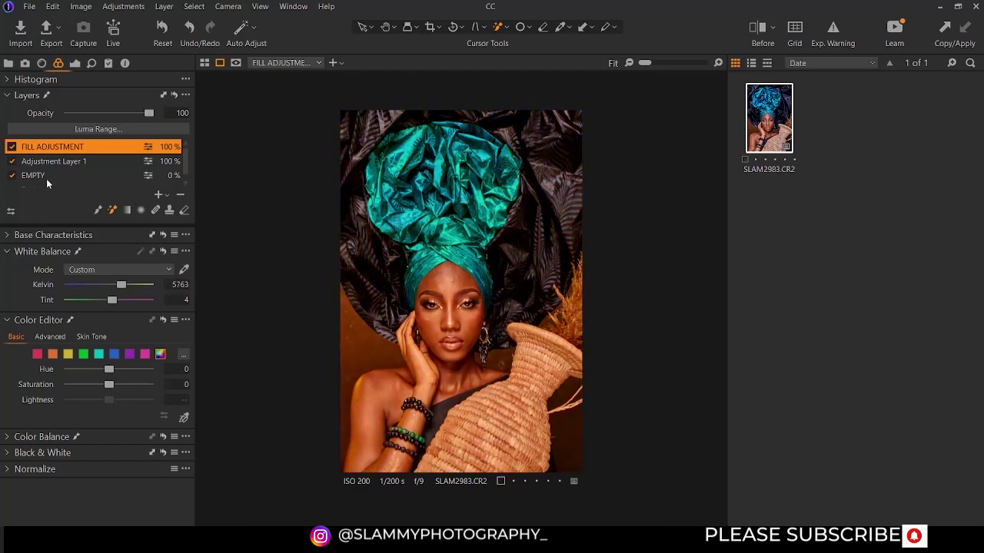
{"action": "scroll", "coordinate": [64, 188], "scroll_direction": "down", "scroll_amount": 1}
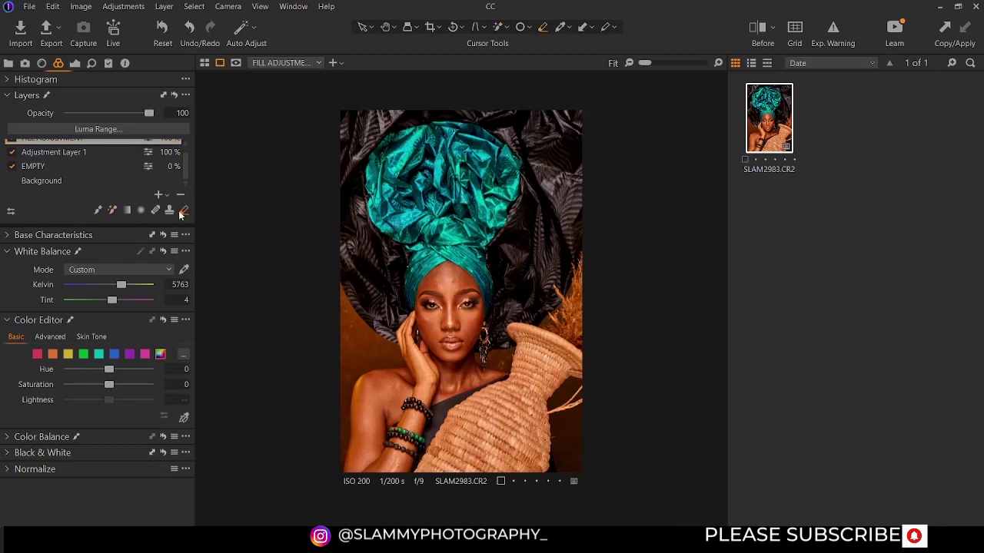
{"action": "mouse_move", "coordinate": [436, 324]}
{"action": "left_mouse_down"}
{"action": "mouse_move", "coordinate": [457, 292]}
{"action": "mouse_move", "coordinate": [445, 346]}
{"action": "mouse_move", "coordinate": [439, 300]}
{"action": "mouse_move", "coordinate": [457, 296]}
{"action": "left_mouse_up"}
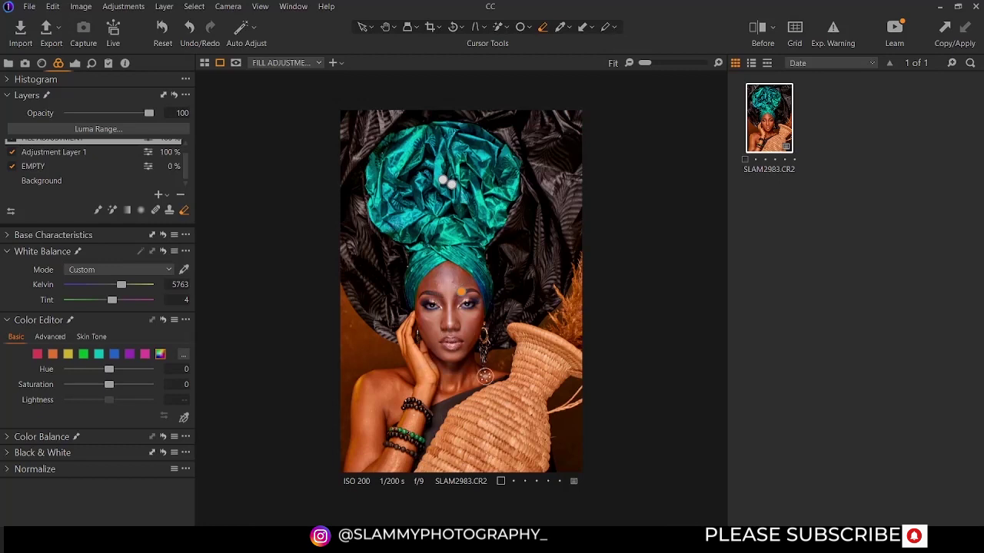
{"action": "left_click", "coordinate": [89, 146]}
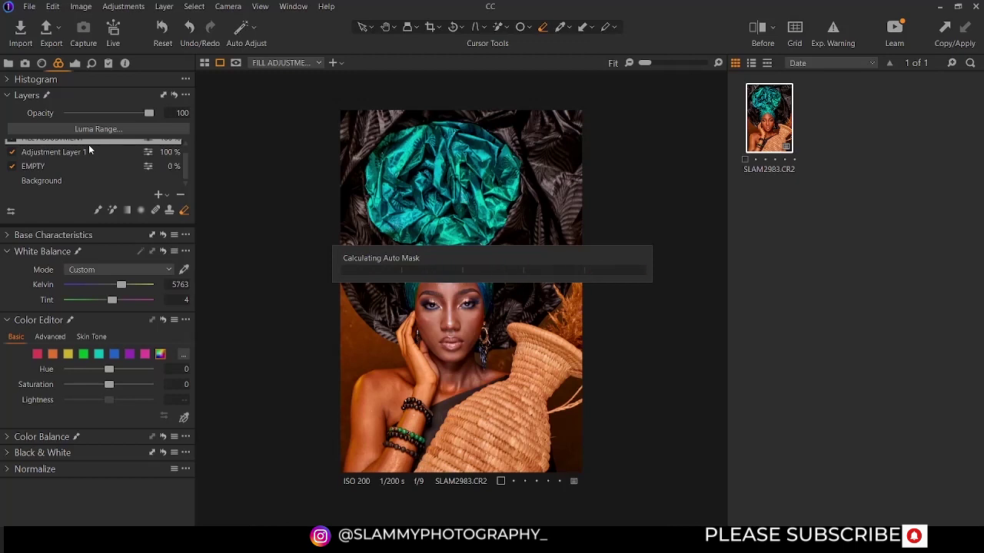
- Switch off the FILL ADJUSTMENT, Adjustment Layer 1 and EMPTY layers
{"action": "left_click", "coordinate": [166, 194]}
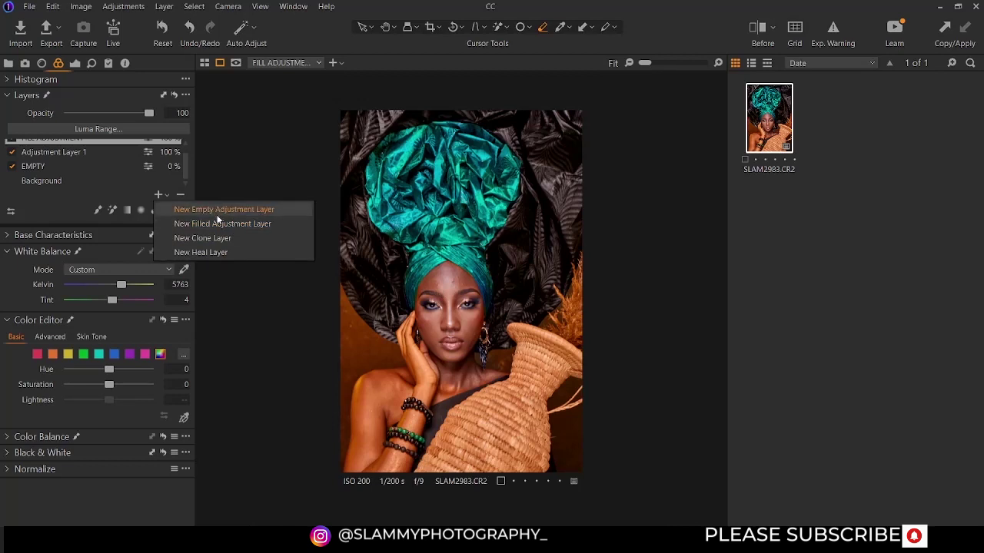
{"action": "left_click", "coordinate": [90, 179]}
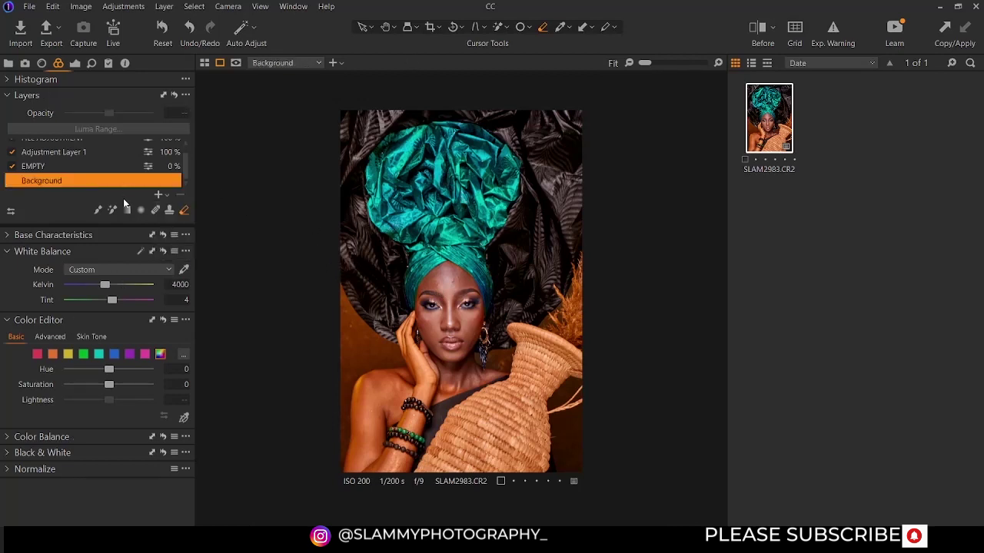
{"action": "left_click", "coordinate": [110, 140]}
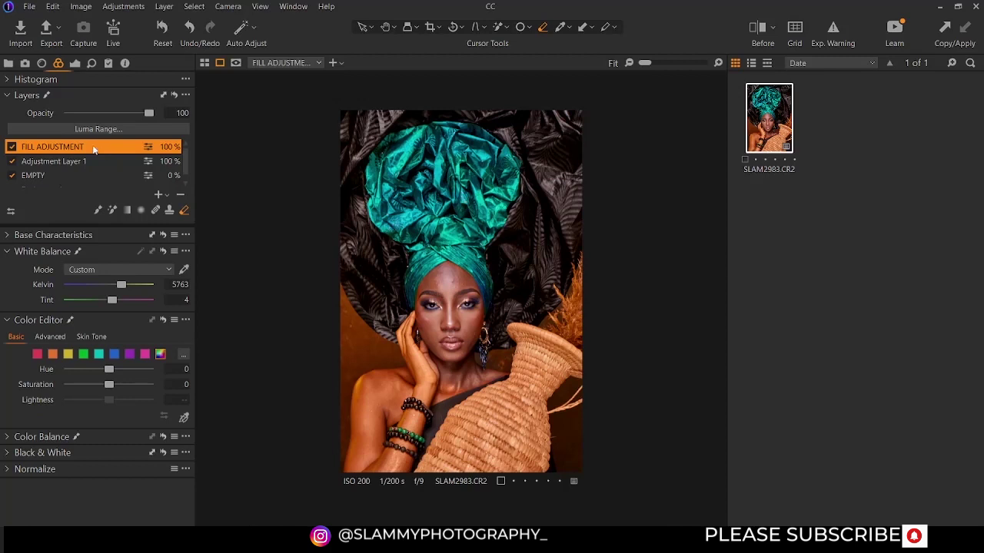
{"action": "left_click", "coordinate": [11, 148]}
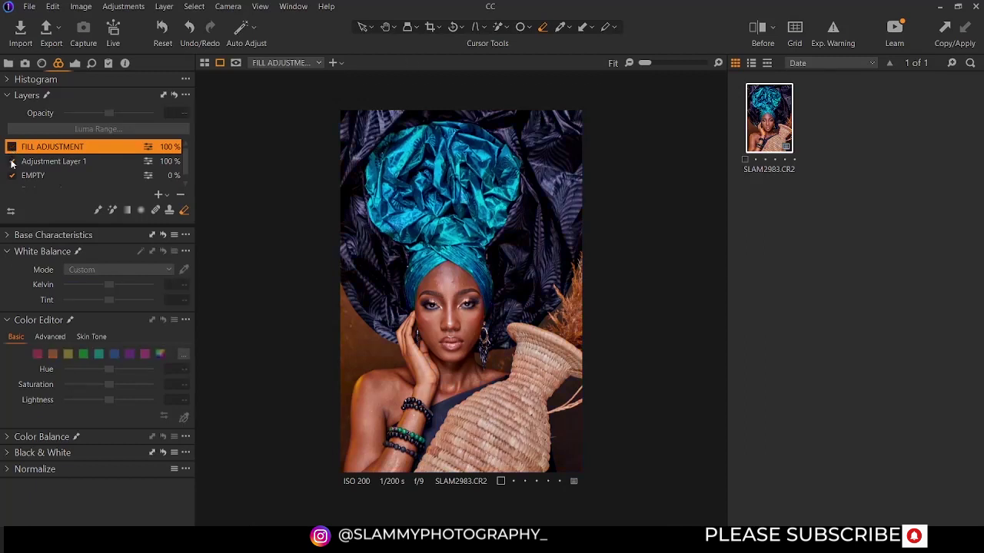
{"action": "left_click", "coordinate": [13, 161]}
{"action": "left_click", "coordinate": [12, 176]}
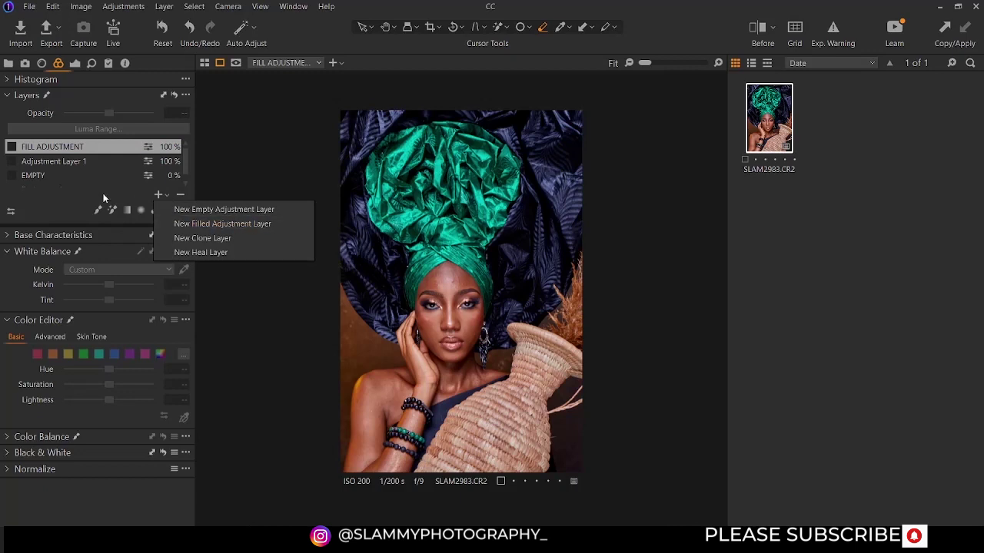
- Add a new clone layer, then expand the Color Balance tool and collapse White Balance and Color Editor
{"action": "left_click", "coordinate": [185, 236]}
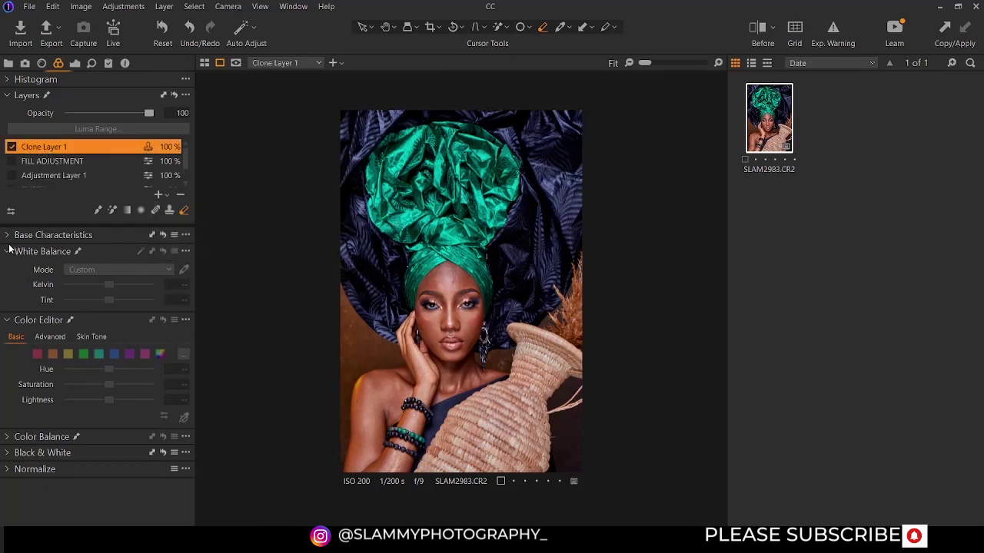
{"action": "left_click", "coordinate": [9, 438]}
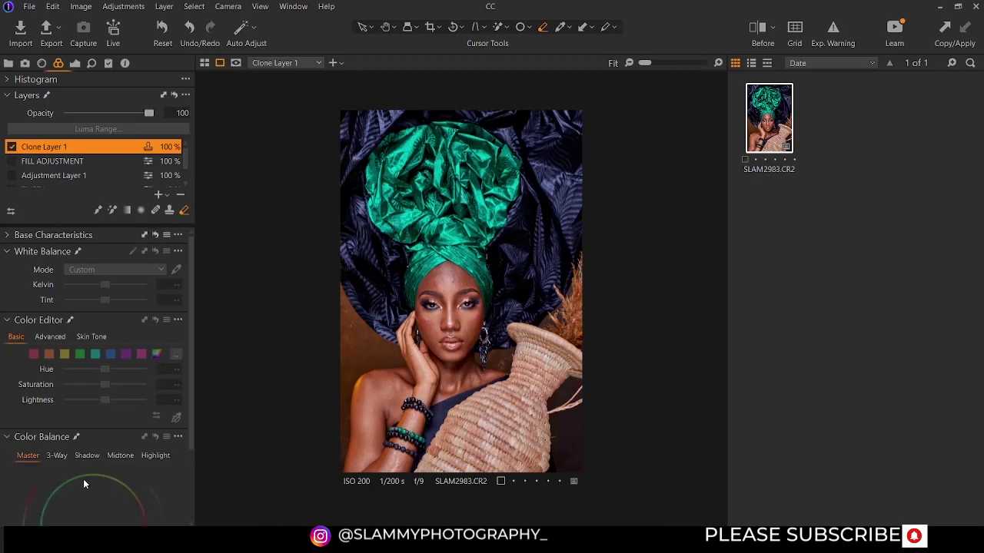
{"action": "scroll", "coordinate": [131, 410], "scroll_direction": "down", "scroll_amount": 2}
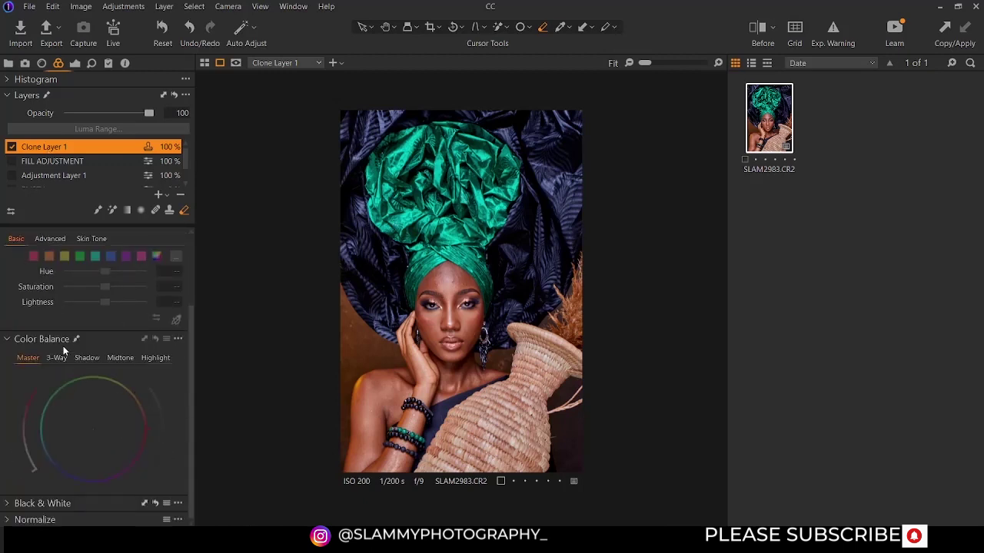
{"action": "scroll", "coordinate": [63, 347], "scroll_direction": "up", "scroll_amount": 2}
{"action": "left_click", "coordinate": [7, 245]}
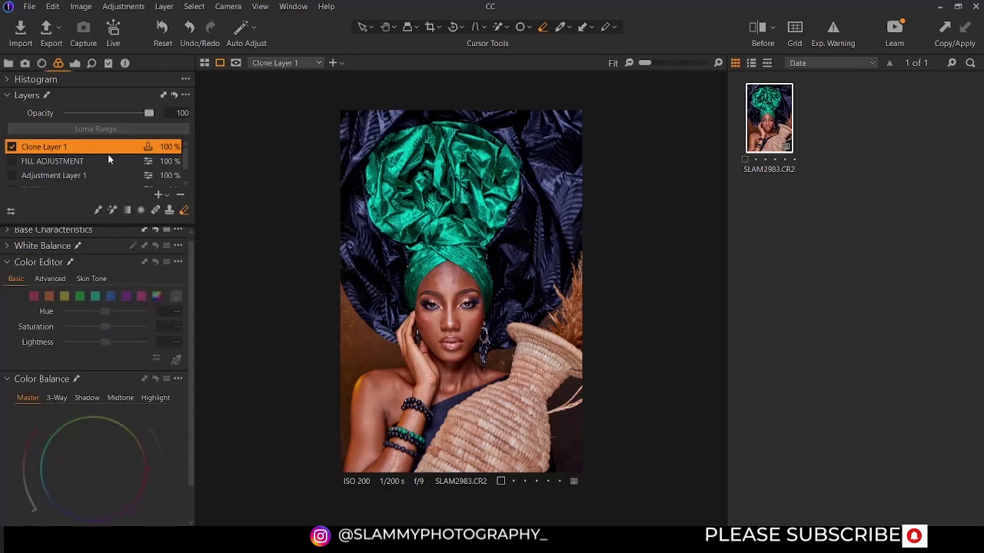
{"action": "left_click", "coordinate": [8, 262]}
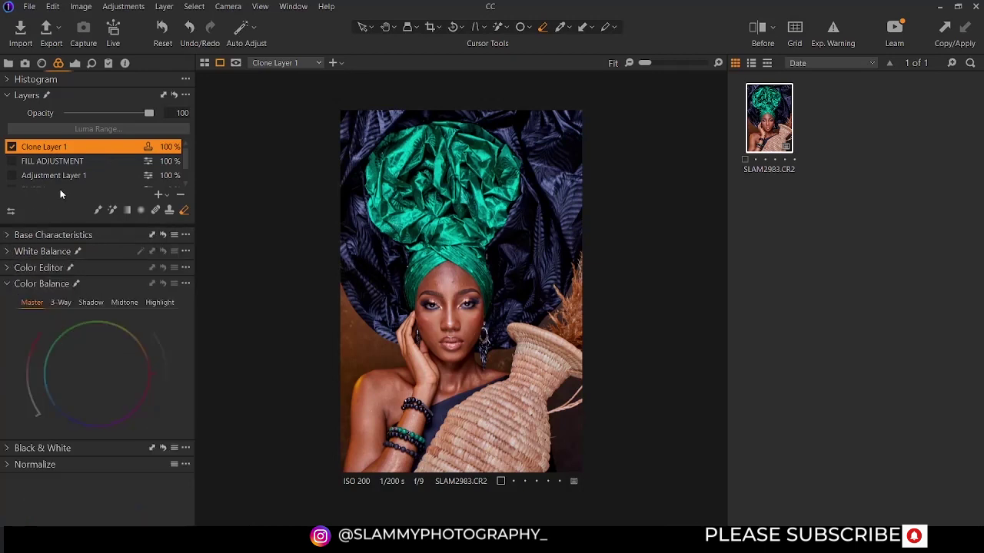
- Choose the healing brush for the clone layer and look through its mask display options
{"action": "left_click", "coordinate": [155, 211]}
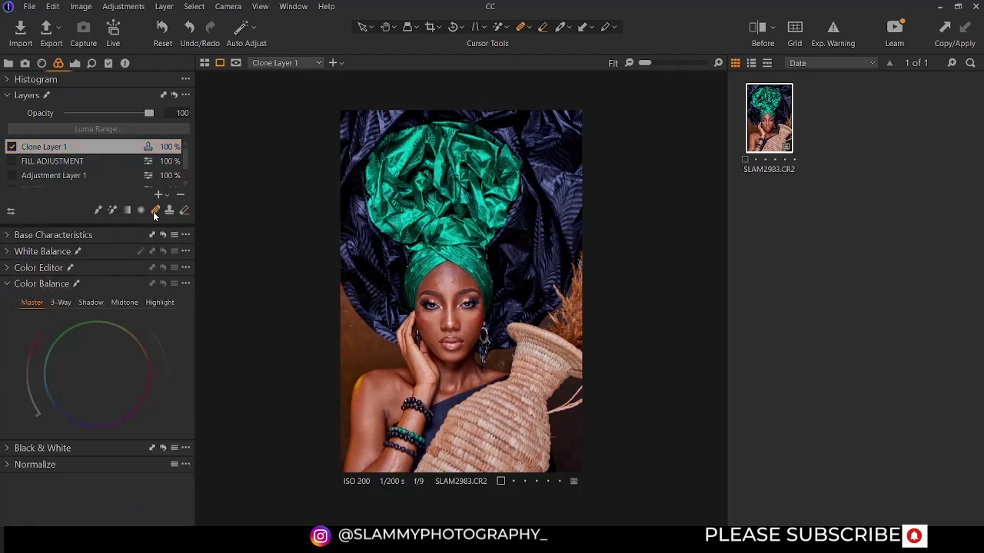
{"action": "left_click", "coordinate": [529, 27]}
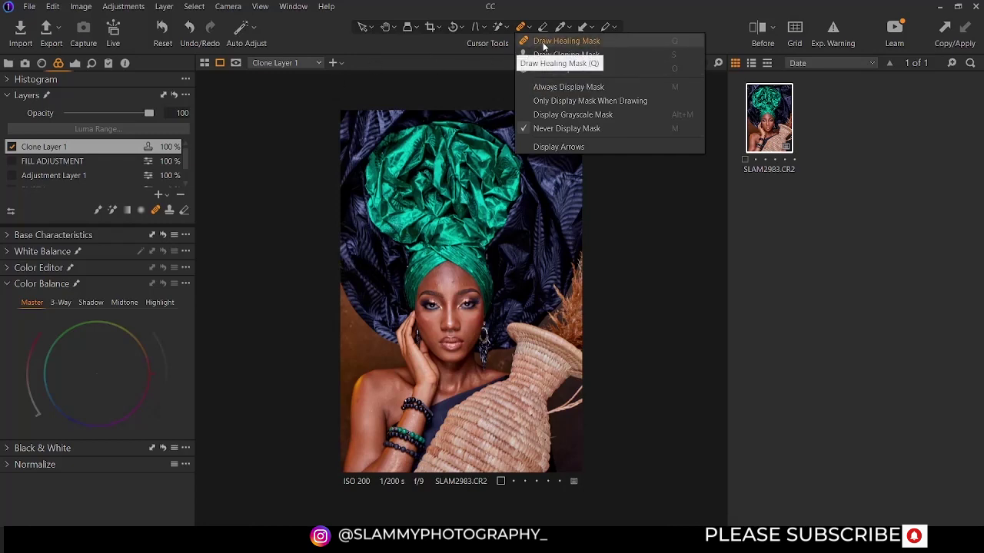
{"action": "left_click", "coordinate": [394, 56]}
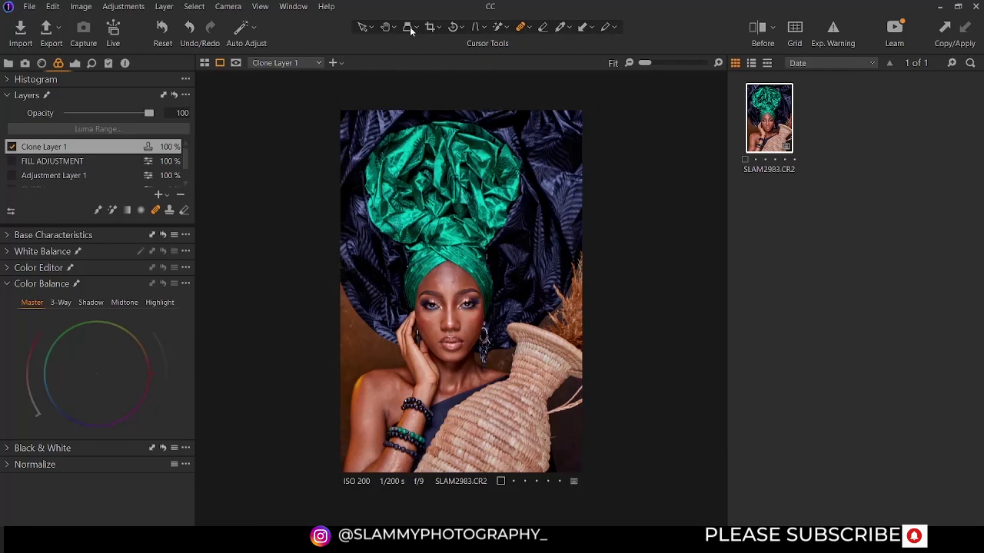
- Examine the skin texture and blemishes on the forehead at different magnifications with the Zoom tool
{"action": "left_click", "coordinate": [415, 27]}
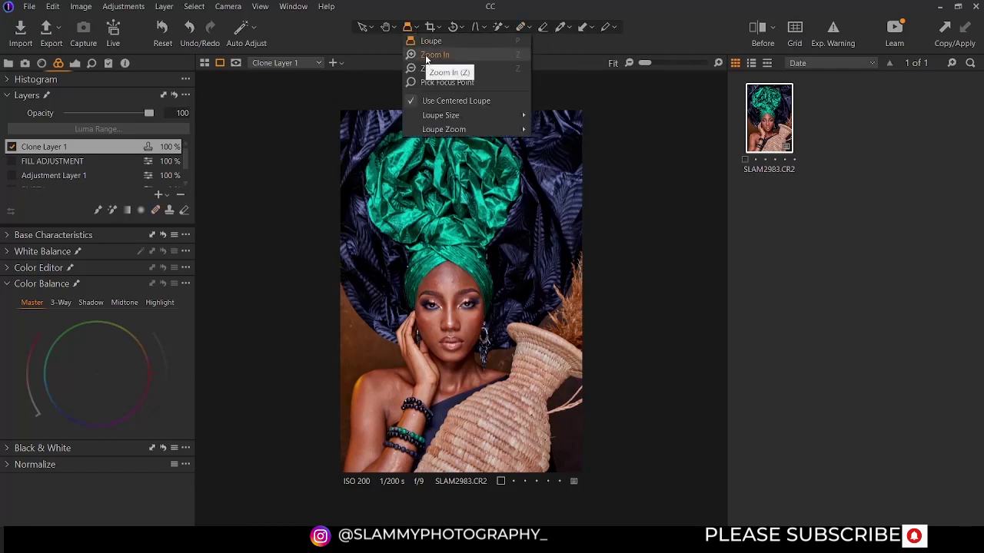
{"action": "left_click", "coordinate": [442, 58]}
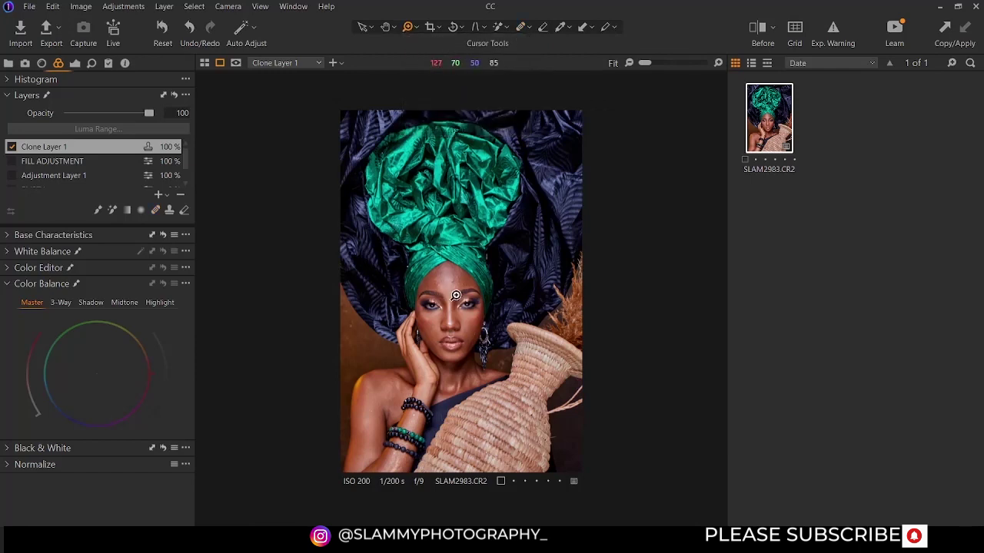
{"action": "left_click", "coordinate": [453, 286]}
{"action": "left_click", "coordinate": [452, 281]}
{"action": "left_click", "coordinate": [453, 281]}
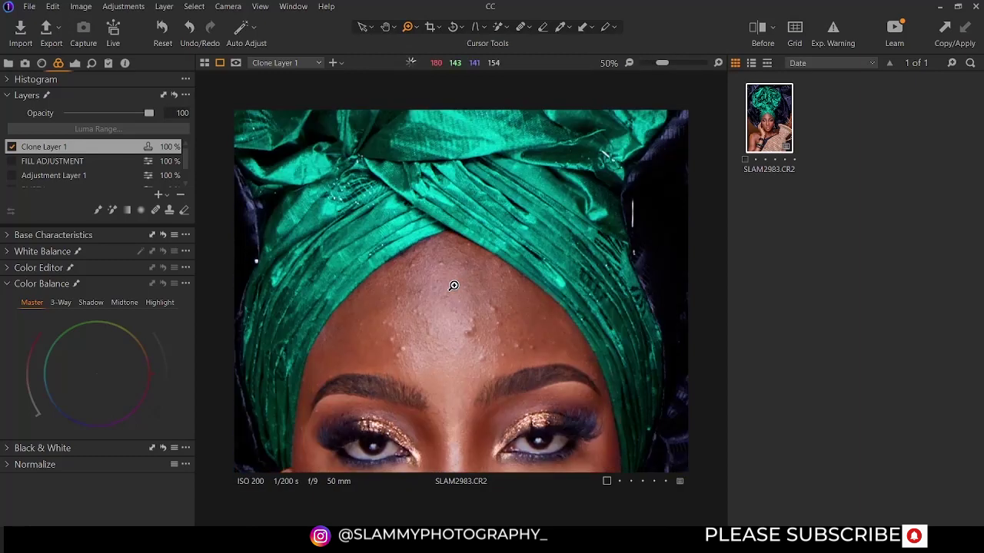
{"action": "left_click", "coordinate": [459, 361]}
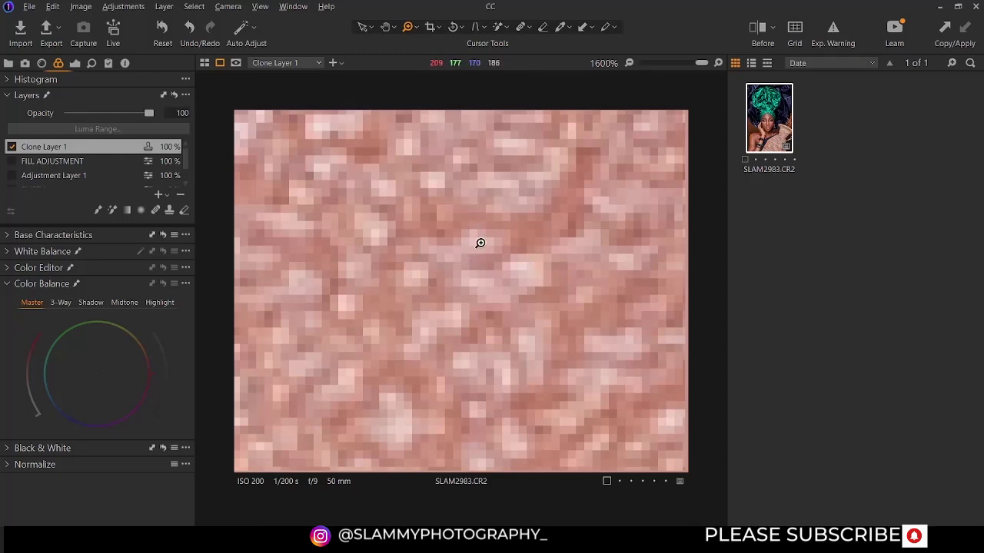
{"action": "left_click", "coordinate": [498, 316]}
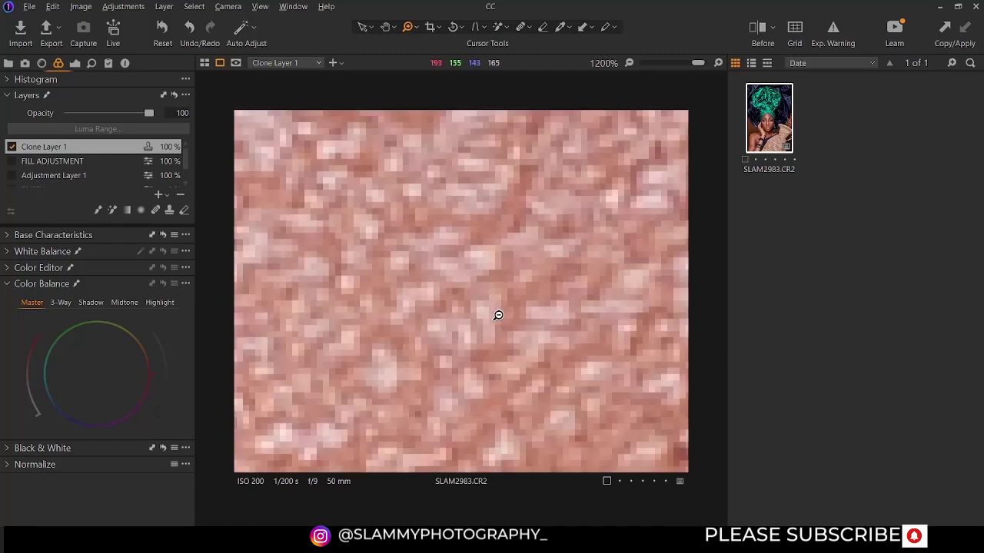
{"action": "left_click", "coordinate": [498, 315]}
{"action": "left_click", "coordinate": [498, 315]}
{"action": "left_click", "coordinate": [498, 315]}
{"action": "left_click", "coordinate": [498, 315]}
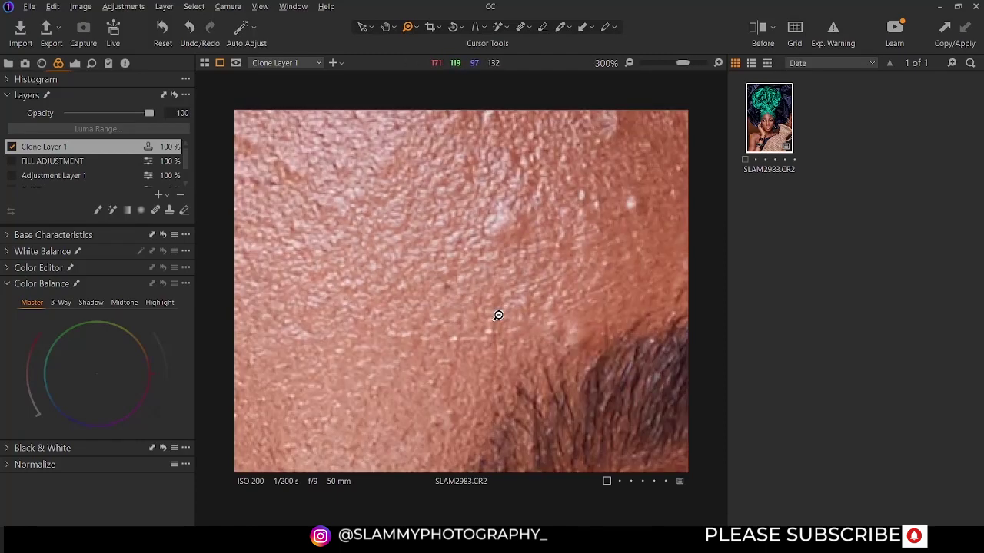
{"action": "left_click", "coordinate": [498, 315]}
{"action": "left_click", "coordinate": [498, 315]}
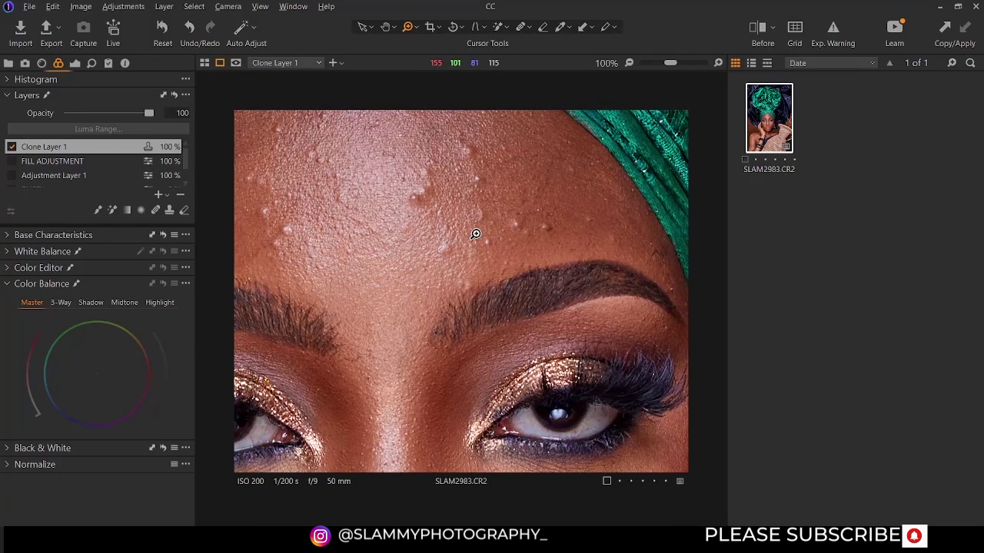
{"action": "left_click", "coordinate": [430, 236]}
{"action": "left_click", "coordinate": [430, 235]}
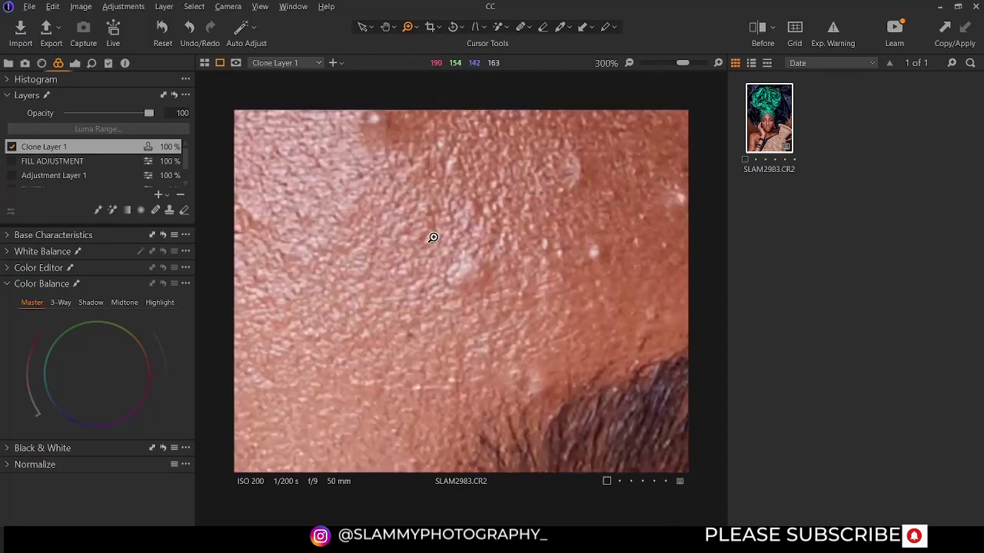
{"action": "left_click", "coordinate": [443, 245]}
{"action": "left_click", "coordinate": [445, 248]}
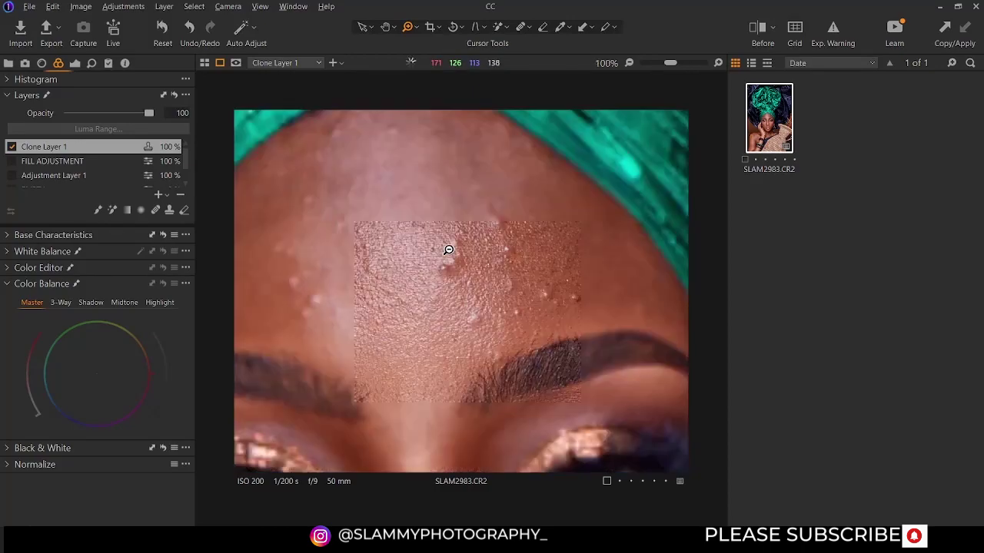
{"action": "left_click", "coordinate": [449, 250]}
{"action": "left_click", "coordinate": [449, 250]}
{"action": "left_click", "coordinate": [449, 250]}
{"action": "left_click", "coordinate": [448, 250]}
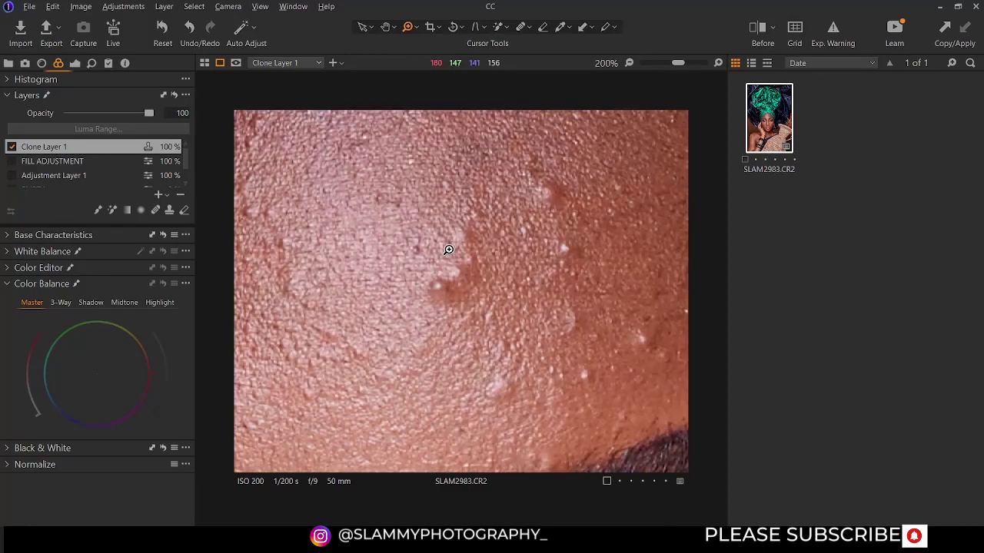
{"action": "left_click", "coordinate": [449, 250]}
{"action": "left_click", "coordinate": [448, 250]}
{"action": "left_click", "coordinate": [449, 250]}
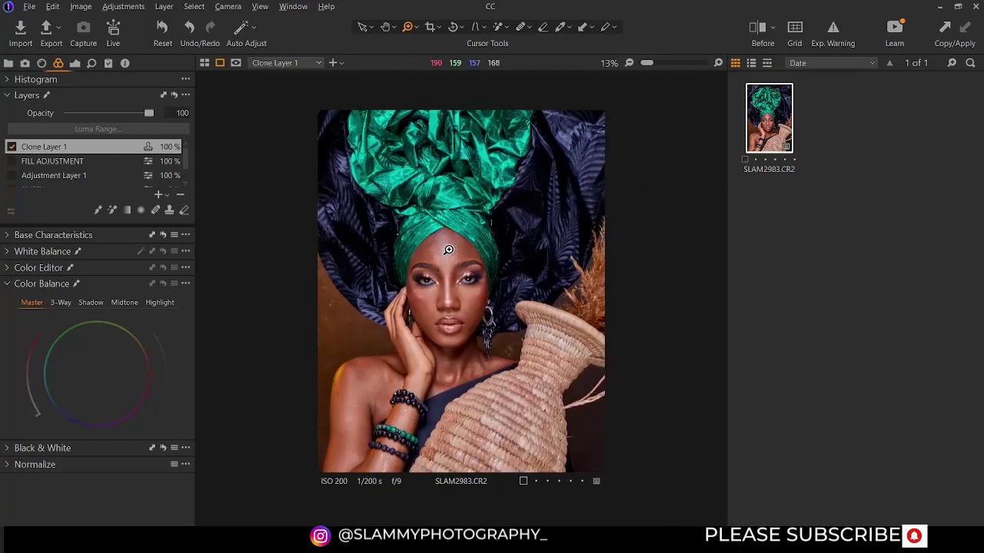
- Heal the bumps near the centre of the forehead with the healing brush, painting small dabs over each one
{"action": "left_click", "coordinate": [450, 296]}
{"action": "left_click", "coordinate": [448, 303]}
{"action": "left_click", "coordinate": [430, 349]}
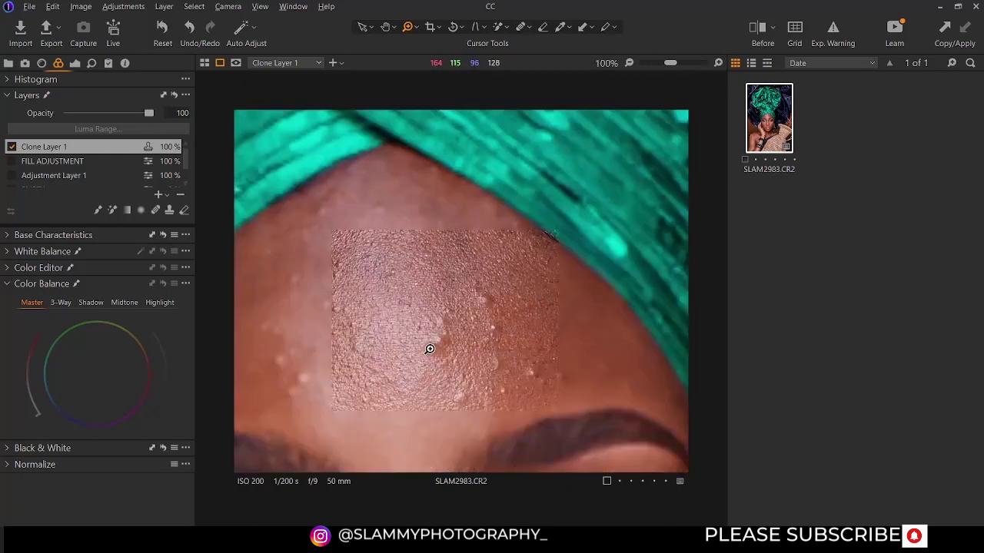
{"action": "left_click", "coordinate": [430, 349], "text": "alt"}
{"action": "left_click", "coordinate": [429, 349]}
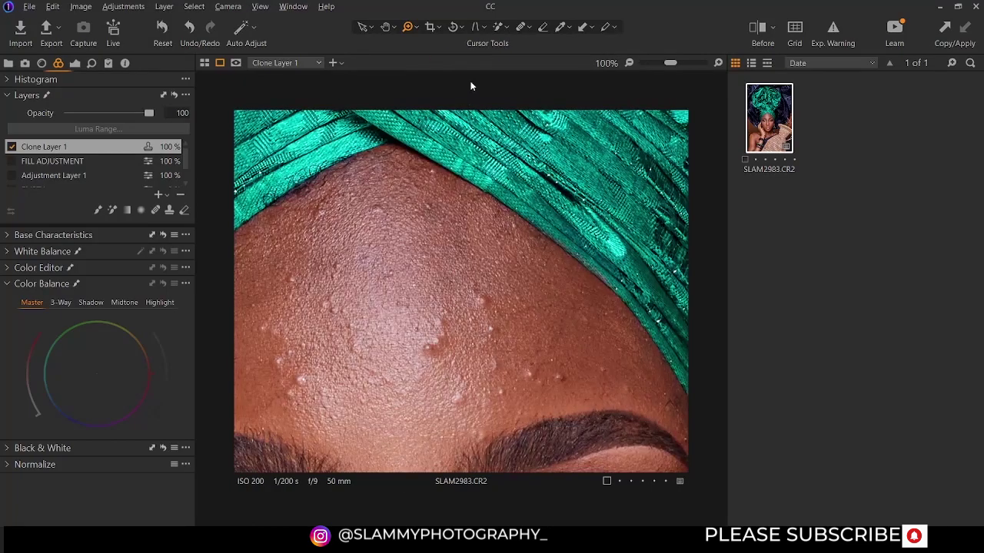
{"action": "left_click", "coordinate": [520, 28]}
{"action": "left_click", "coordinate": [429, 350]}
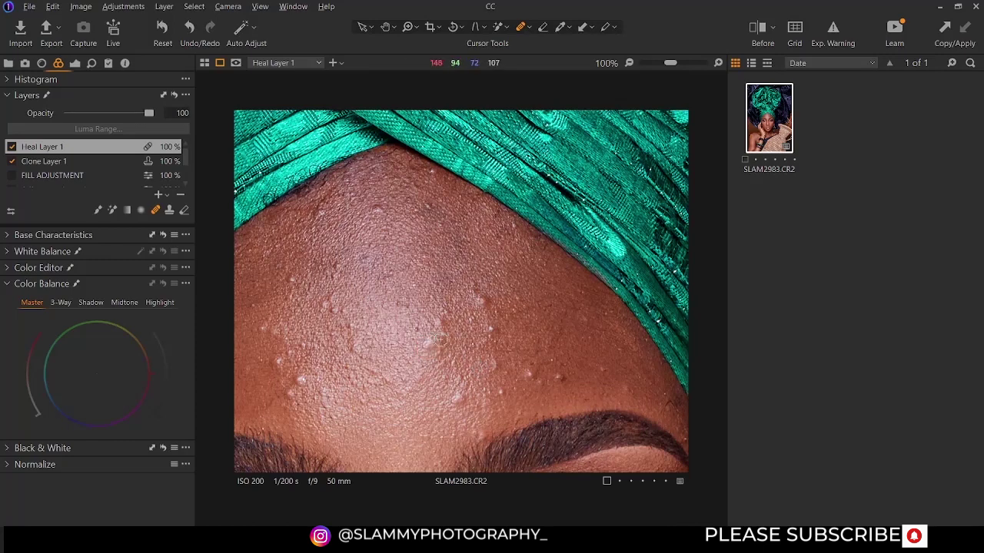
{"action": "left_click", "coordinate": [443, 339]}
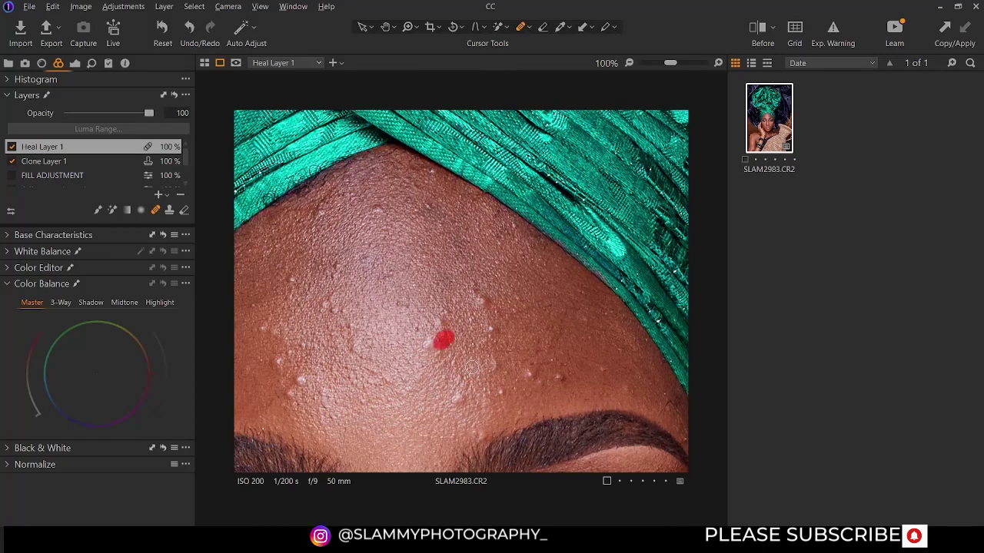
{"action": "left_click", "coordinate": [440, 325]}
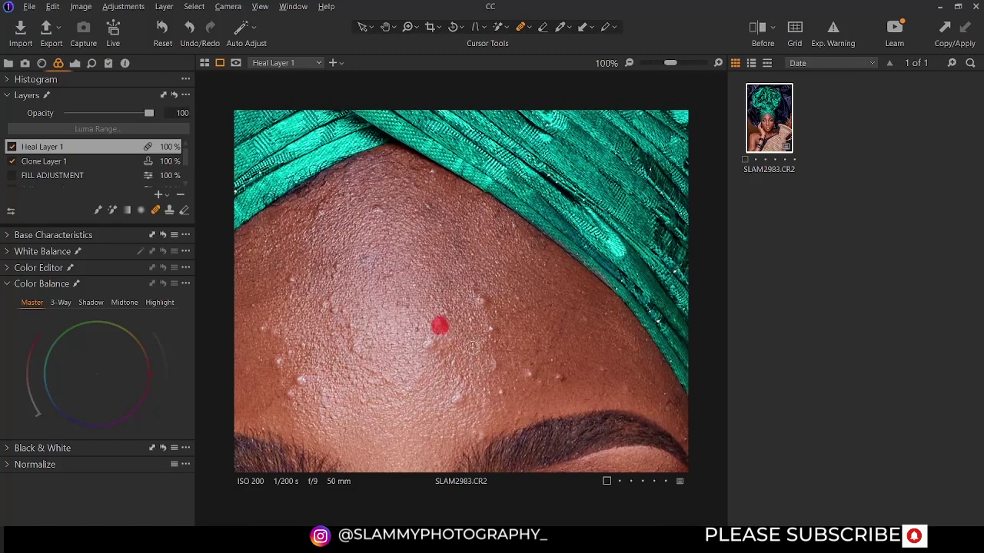
{"action": "left_click", "coordinate": [480, 304]}
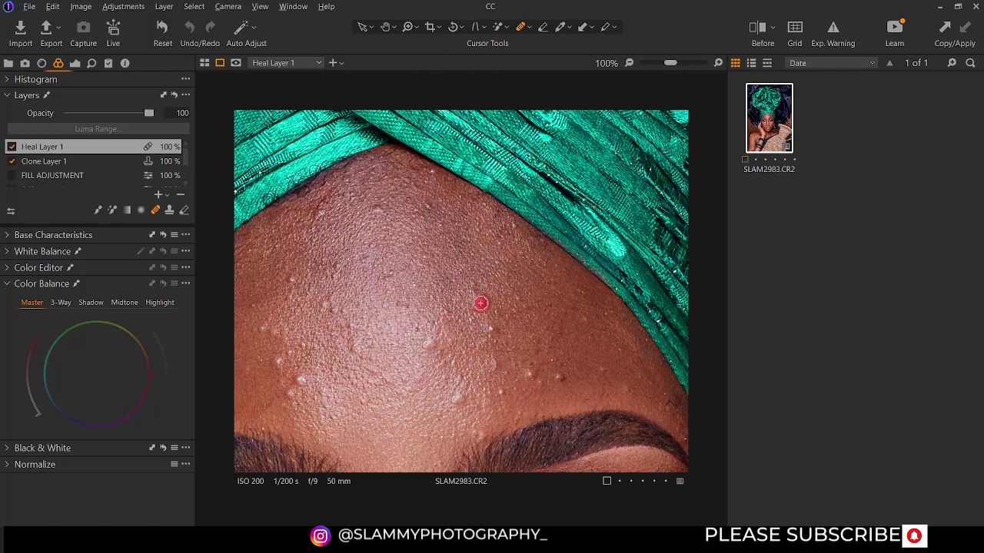
- Turn on Display Arrows for the heal layer, toggling it off and on again to compare
{"action": "left_click", "coordinate": [529, 30]}
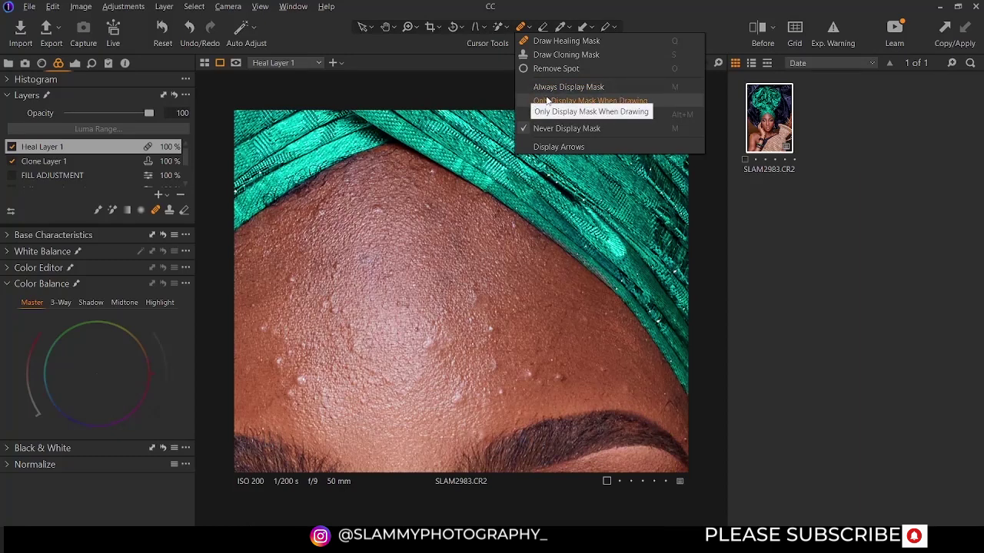
{"action": "left_click", "coordinate": [545, 147]}
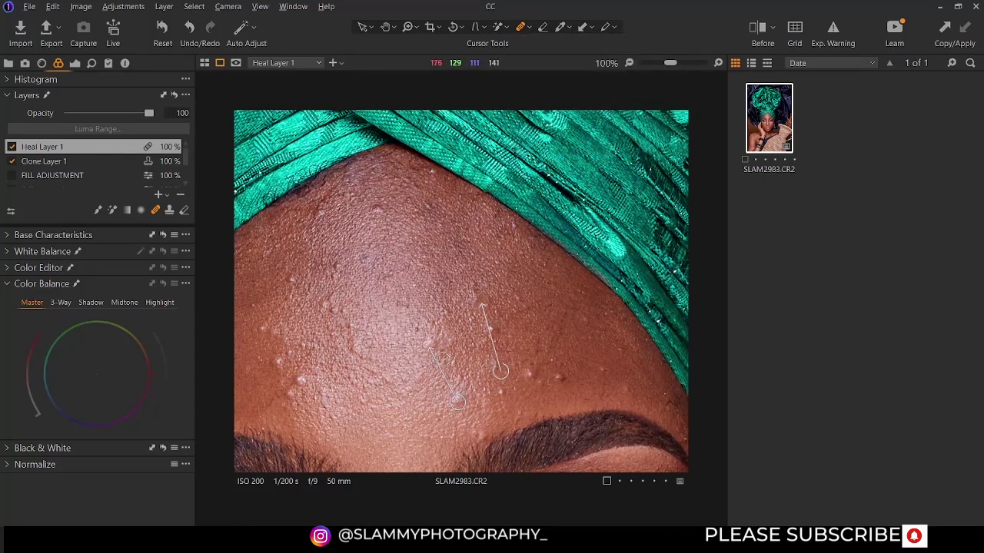
{"action": "left_click", "coordinate": [528, 28]}
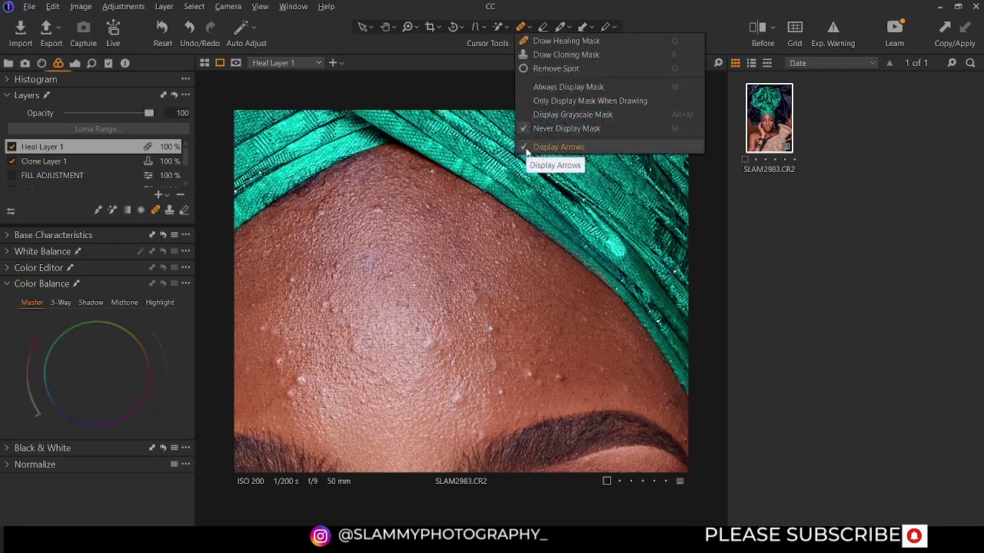
{"action": "left_click", "coordinate": [525, 147]}
{"action": "left_click", "coordinate": [528, 31]}
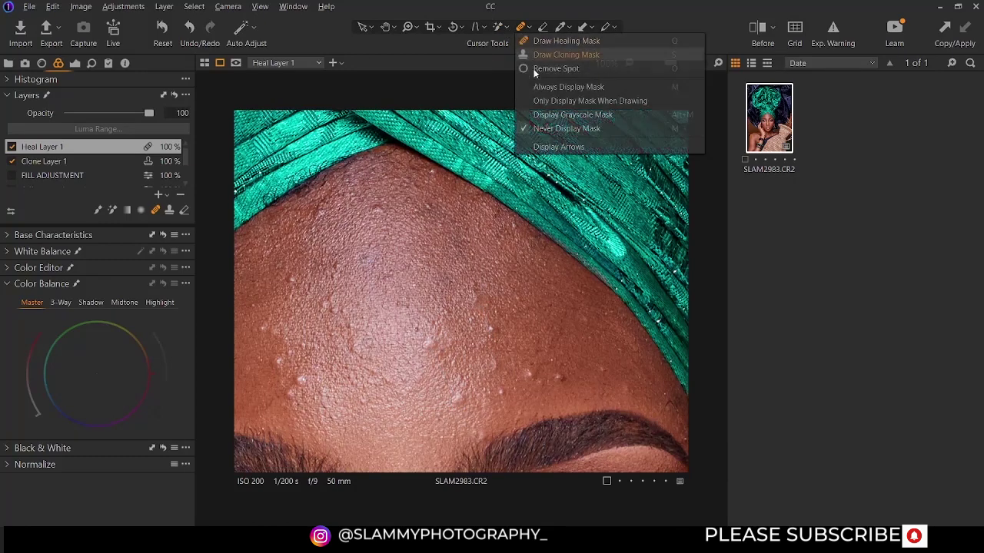
{"action": "left_click", "coordinate": [551, 148]}
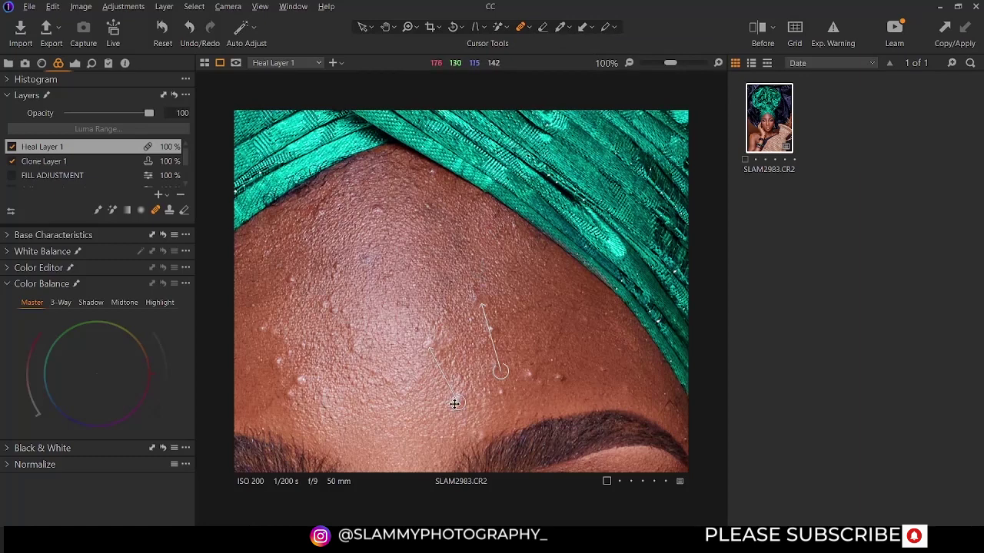
- Reposition the source points of the two central heals onto smoother skin and heal around the adjacent bump again
{"action": "left_click", "coordinate": [415, 408]}
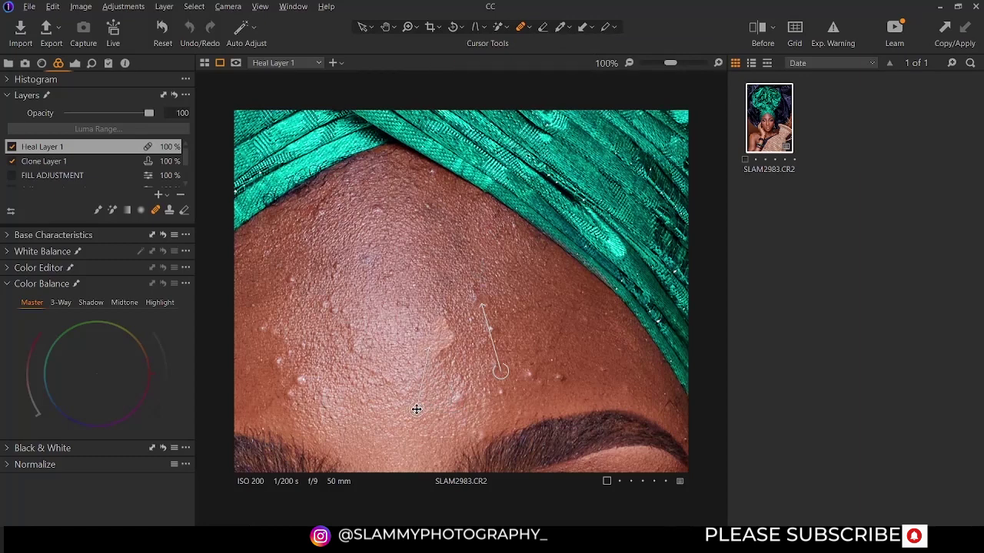
{"action": "left_click", "coordinate": [473, 378]}
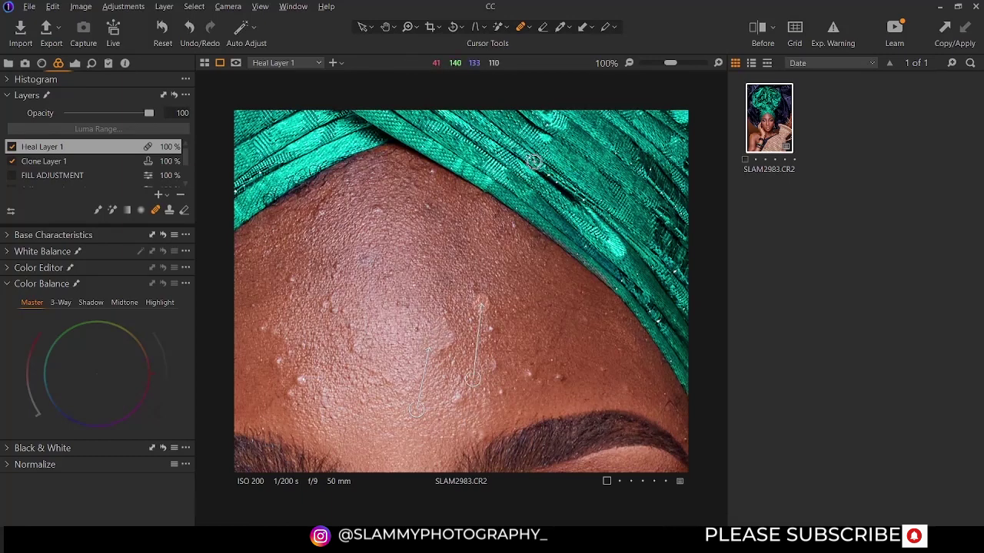
{"action": "right_click", "coordinate": [395, 226]}
{"action": "left_click_drag", "start_coordinate": [480, 304], "coordinate": [489, 306]}
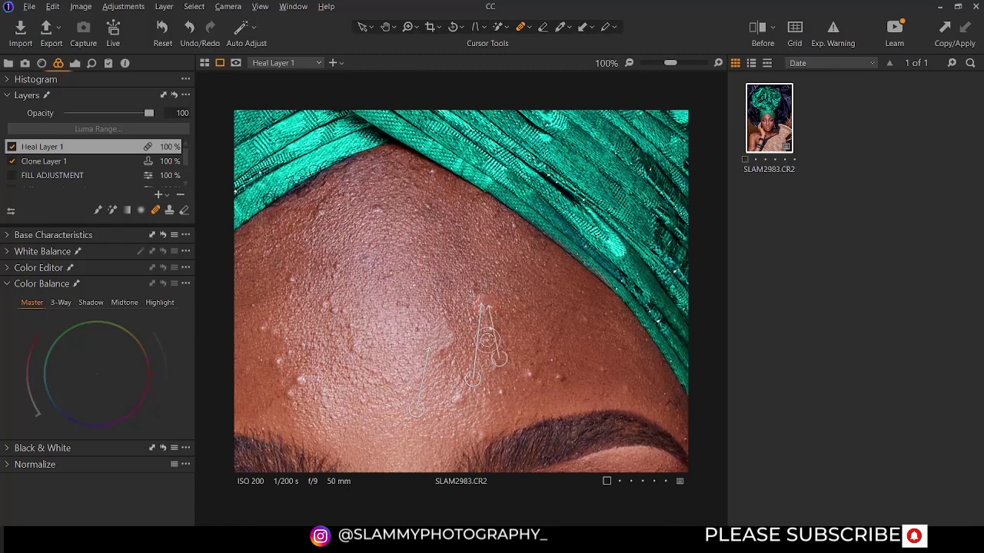
{"action": "left_click", "coordinate": [474, 300]}
- Heal the bump above the inner eyebrow, move its source point to cleaner skin, and dab the bump on the opposite side of the forehead
{"action": "right_click", "coordinate": [432, 280]}
{"action": "left_click", "coordinate": [458, 398]}
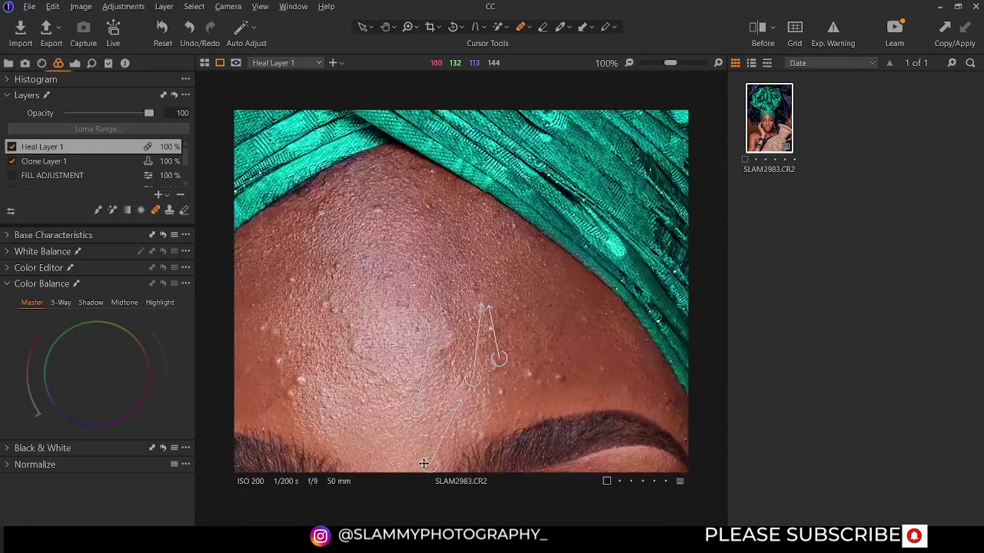
{"action": "left_click_drag", "start_coordinate": [430, 464], "coordinate": [410, 454]}
{"action": "left_click", "coordinate": [333, 310]}
- Turn off Display Arrows and heal the row of blemishes along the left side of the forehead
{"action": "left_click", "coordinate": [528, 27]}
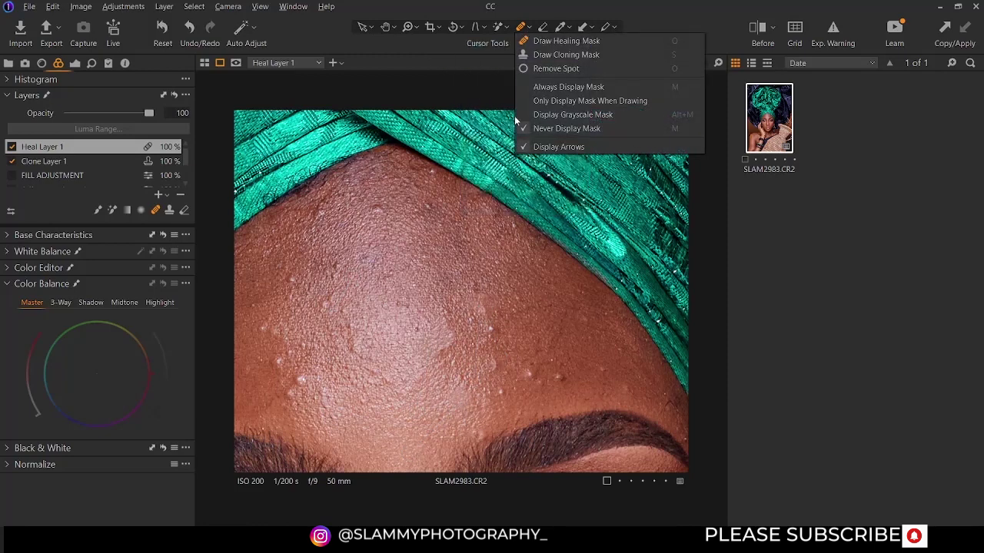
{"action": "left_click", "coordinate": [525, 146]}
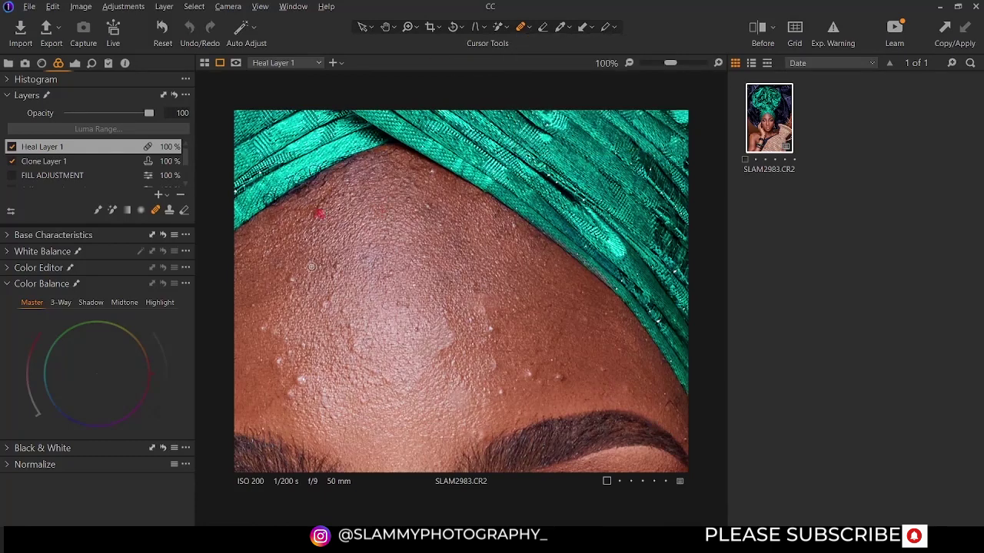
{"action": "left_click", "coordinate": [292, 280]}
{"action": "left_click", "coordinate": [325, 304]}
{"action": "left_click", "coordinate": [268, 329]}
{"action": "left_click", "coordinate": [293, 378]}
{"action": "left_click", "coordinate": [285, 398]}
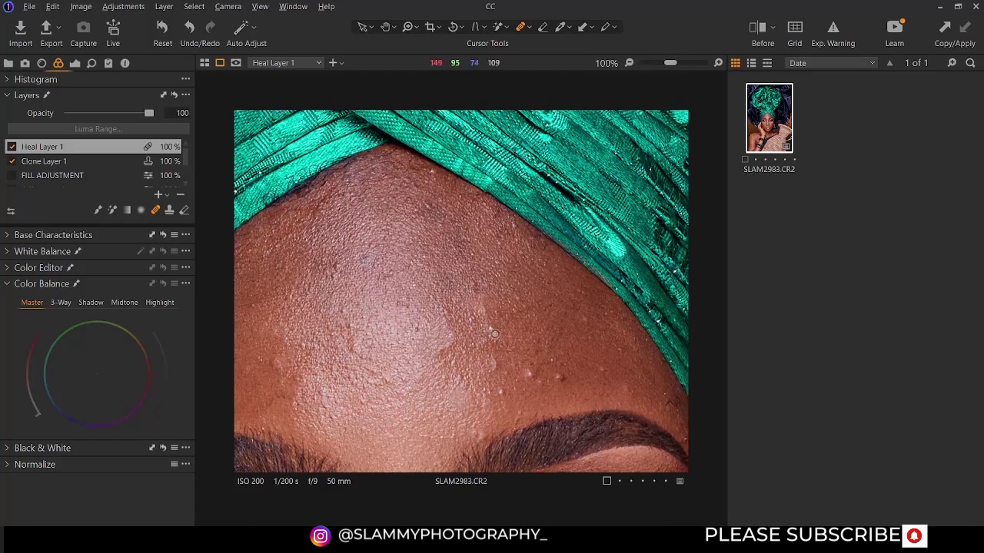
- Heal the remaining small bumps just right of the forehead's centre, above the inner end of the eyebrow
{"action": "left_click", "coordinate": [490, 332]}
{"action": "left_click", "coordinate": [492, 367]}
{"action": "left_click", "coordinate": [496, 392]}
{"action": "left_click", "coordinate": [496, 366]}
{"action": "left_click", "coordinate": [493, 341]}
{"action": "left_click", "coordinate": [470, 320]}
- Switch from Draw Healing Mask to Draw Cloning Mask and try to clone over the bump above the right-hand eyebrow
{"action": "left_click", "coordinate": [528, 29]}
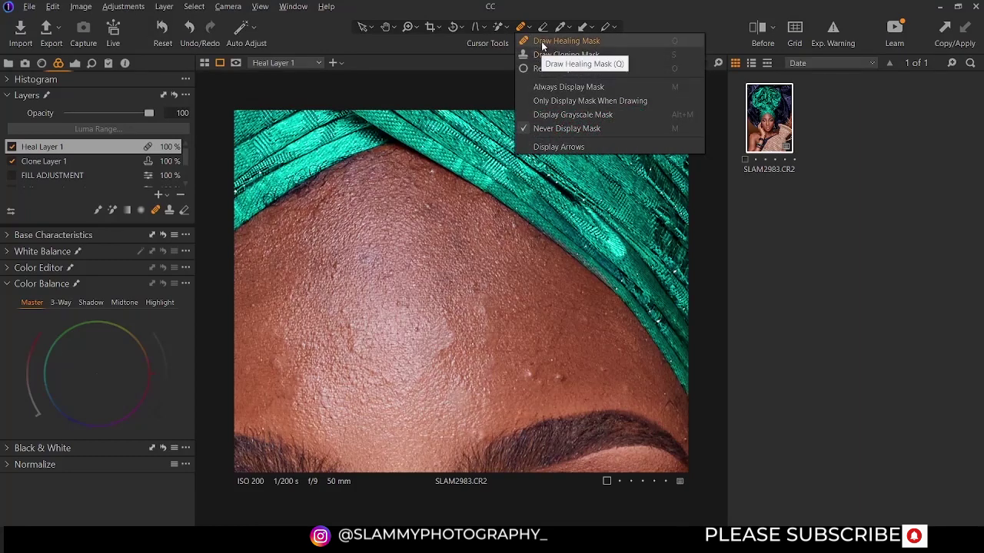
{"action": "left_click", "coordinate": [542, 42]}
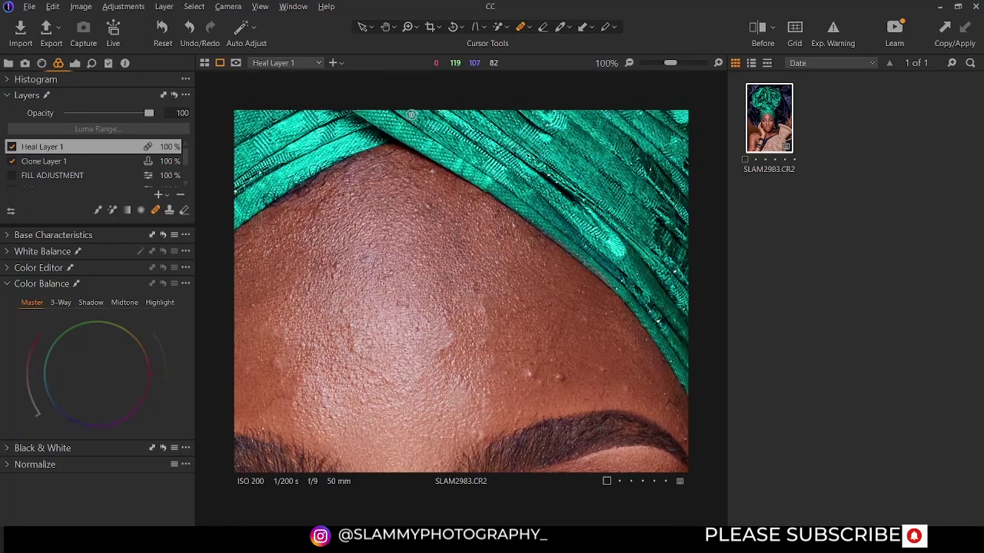
{"action": "left_click", "coordinate": [528, 28]}
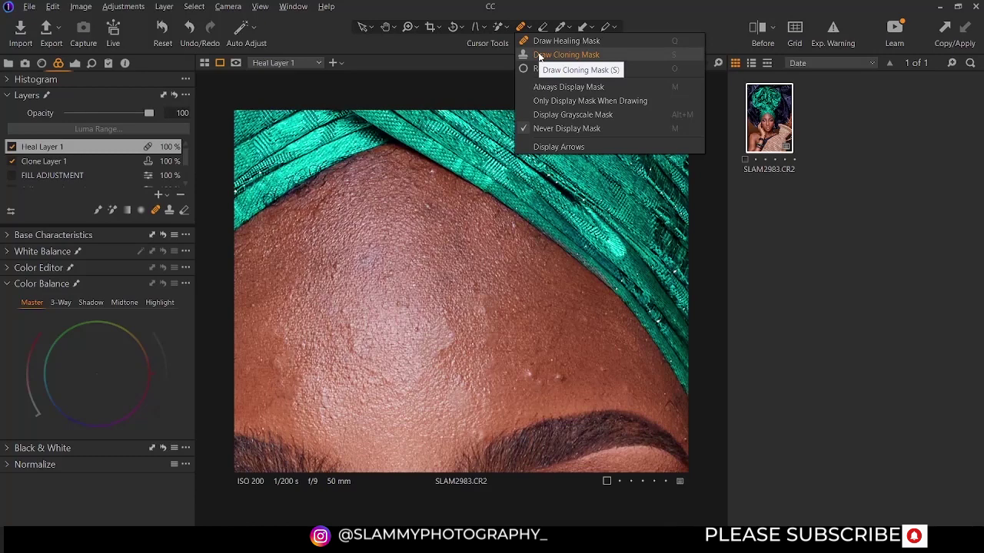
{"action": "left_click", "coordinate": [566, 54]}
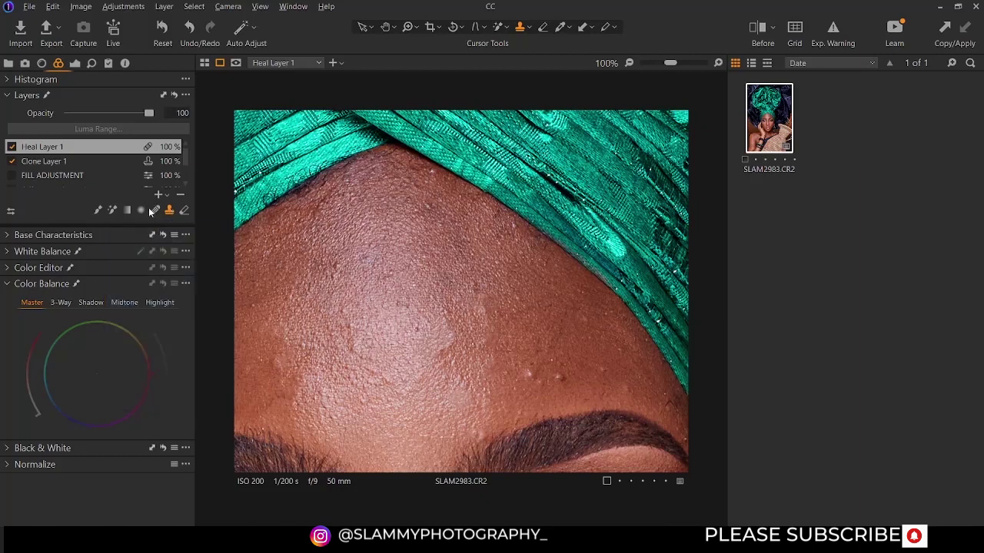
{"action": "left_click", "coordinate": [530, 375]}
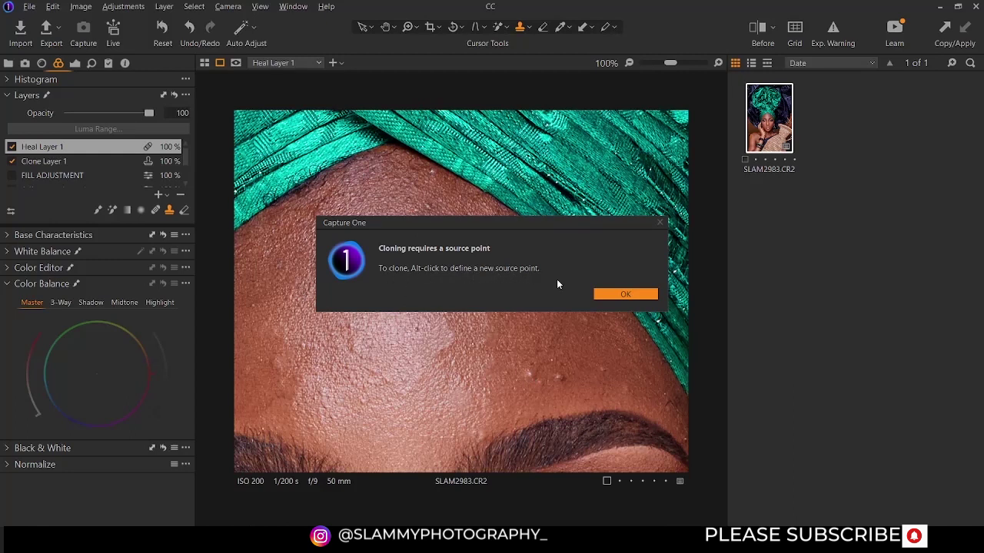
{"action": "left_click", "coordinate": [625, 294]}
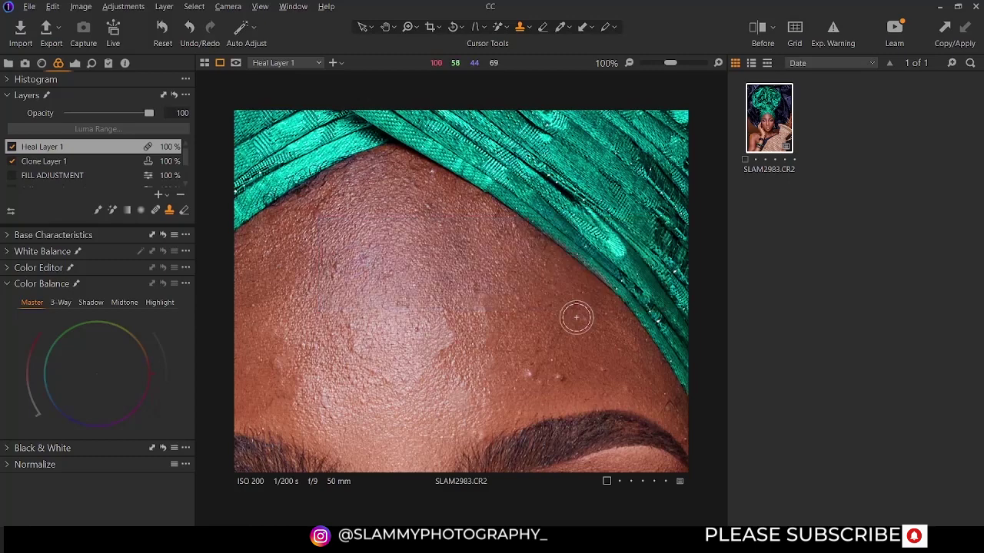
- Set the clone brush size to 18, sample clean skin above the right-hand eyebrow, and clone it over the bump there
{"action": "right_click", "coordinate": [521, 328]}
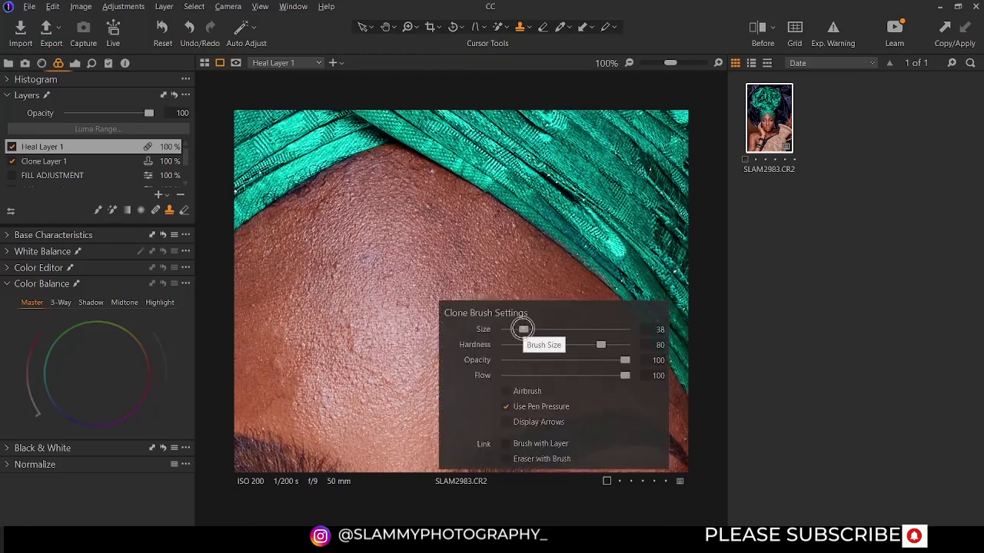
{"action": "left_click_drag", "start_coordinate": [522, 329], "coordinate": [541, 328]}
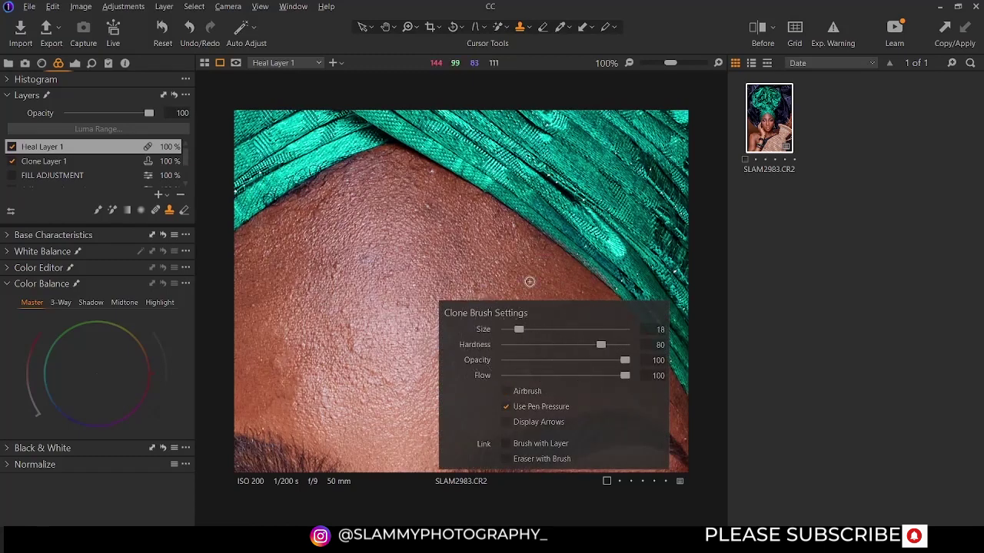
{"action": "left_click", "coordinate": [529, 289]}
{"action": "left_click", "coordinate": [624, 295]}
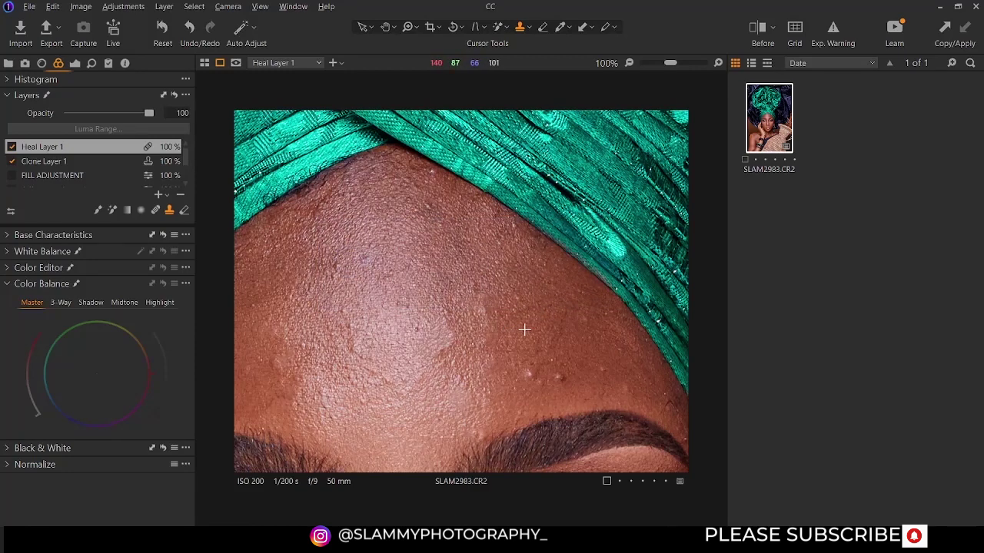
{"action": "left_click", "coordinate": [524, 329], "text": "alt"}
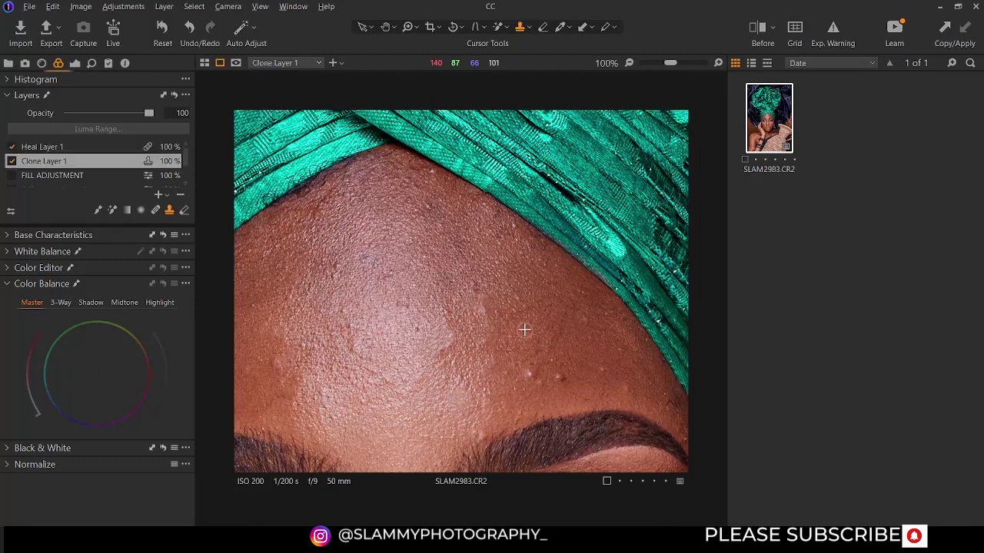
{"action": "left_click", "coordinate": [531, 375]}
- Review the clone brush settings and lower the brush's Flow
{"action": "right_click", "coordinate": [527, 319]}
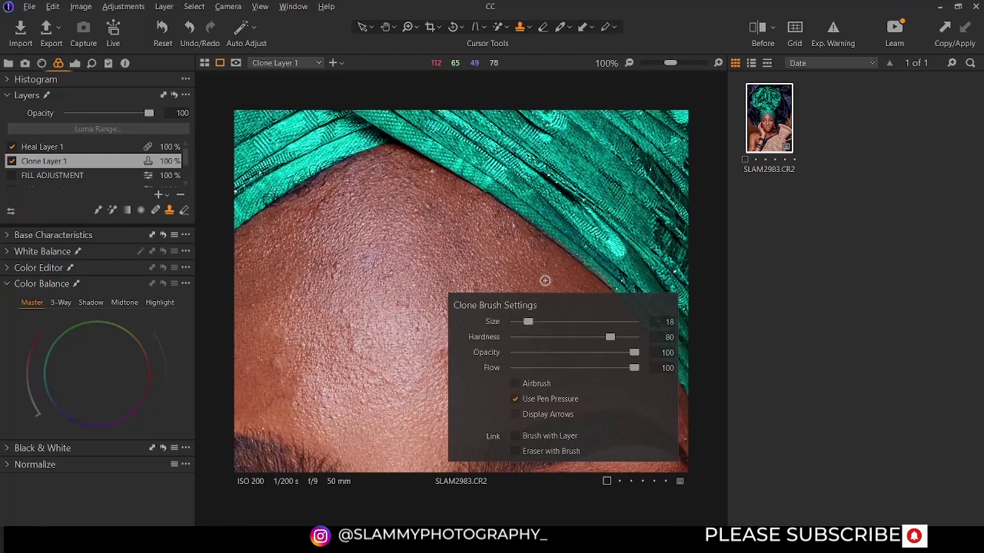
{"action": "right_click", "coordinate": [511, 301]}
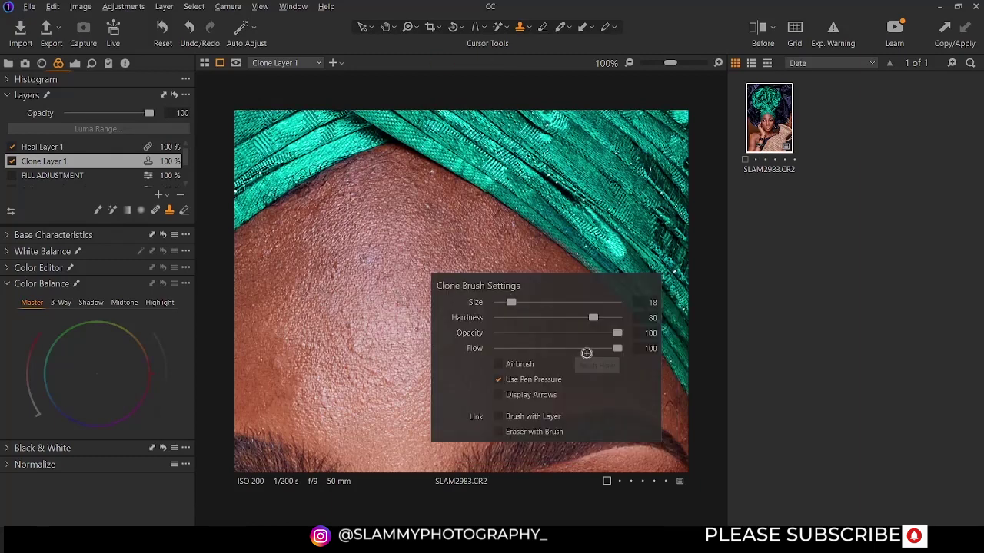
{"action": "left_click_drag", "start_coordinate": [617, 348], "coordinate": [541, 353]}
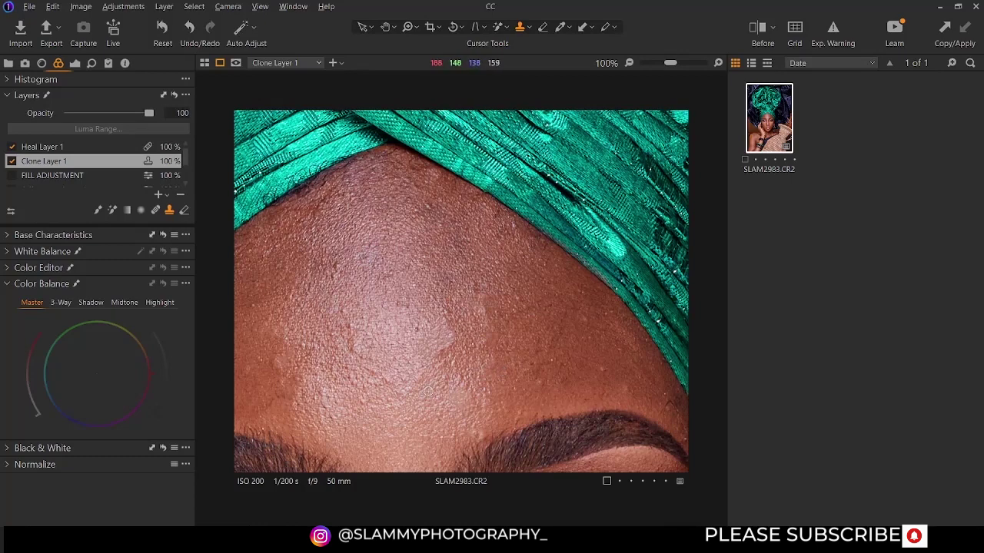
- Turn on Display Arrows to show the source points of the clone layer's retouched forehead spots
{"action": "scroll", "coordinate": [428, 391], "scroll_direction": "down", "scroll_amount": 3}
{"action": "scroll", "coordinate": [450, 430], "scroll_direction": "up", "scroll_amount": 2}
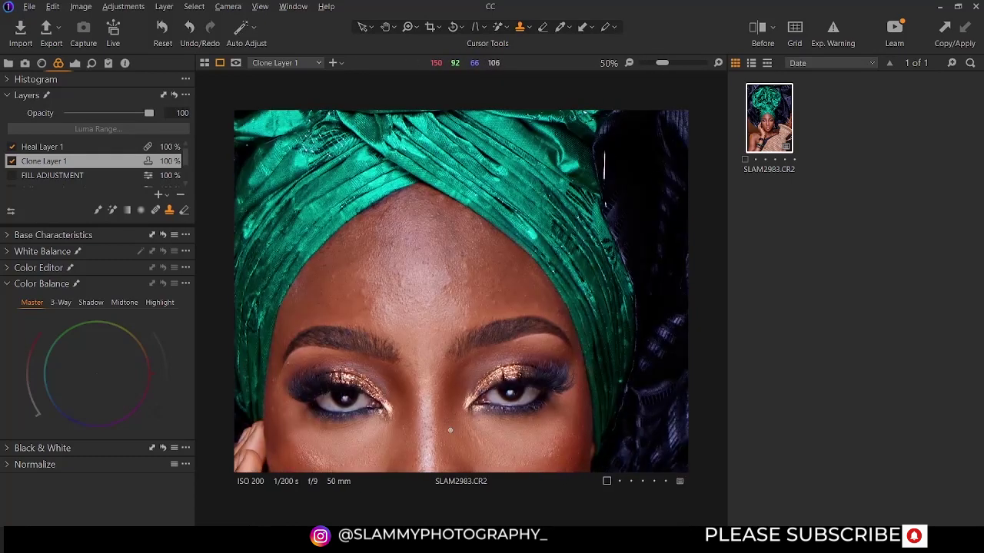
{"action": "scroll", "coordinate": [451, 431], "scroll_direction": "up", "scroll_amount": 3}
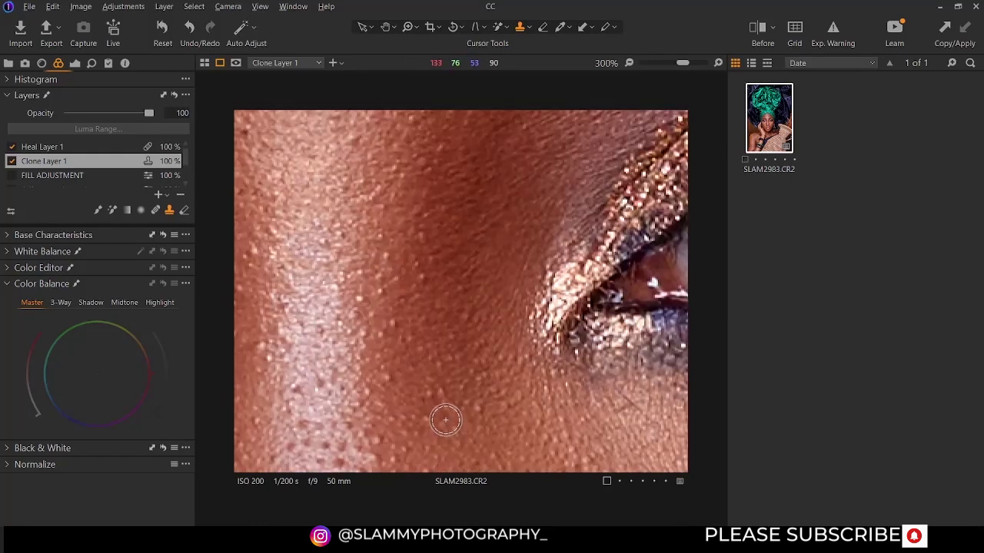
{"action": "scroll", "coordinate": [442, 418], "scroll_direction": "down", "scroll_amount": 3}
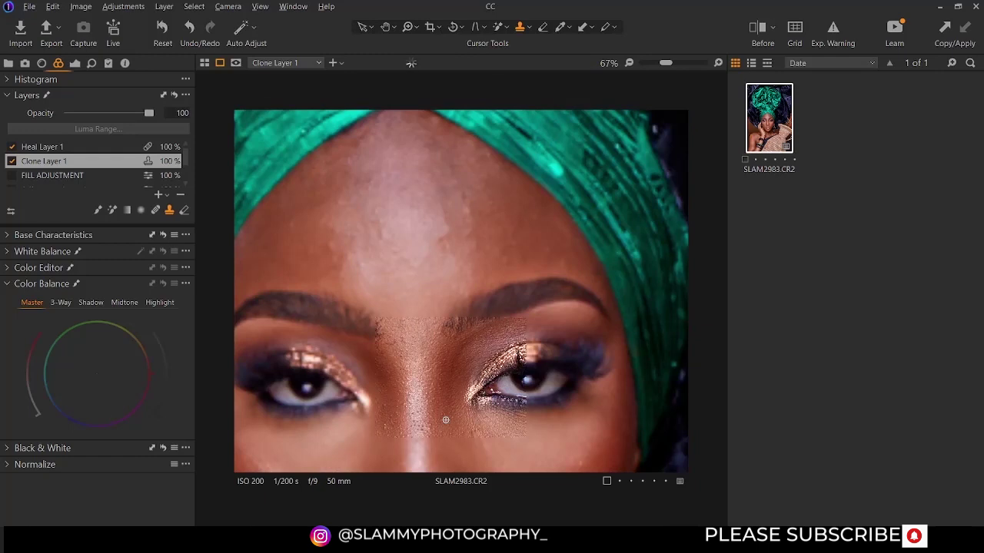
{"action": "left_click", "coordinate": [528, 29]}
{"action": "left_click", "coordinate": [538, 147]}
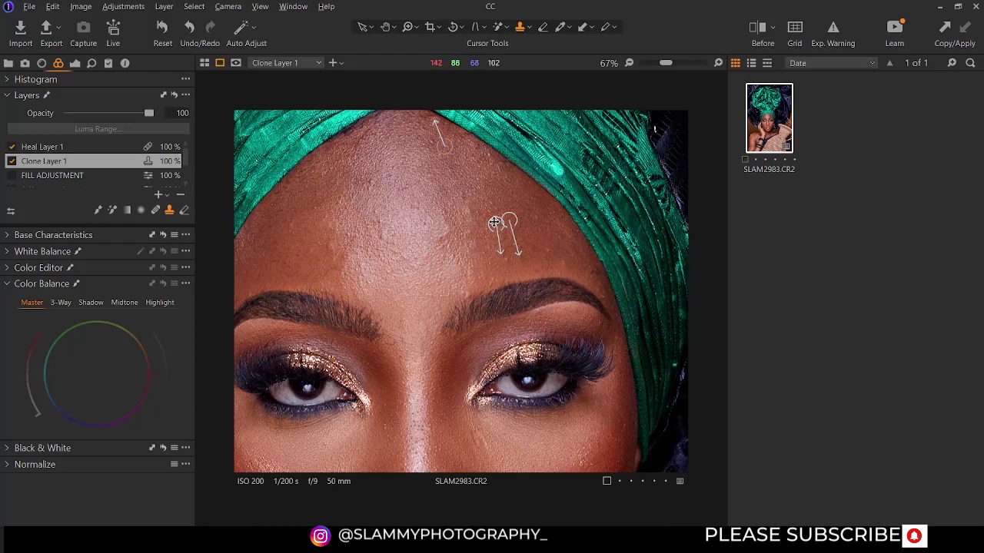
- Reposition the source points of the two cloned spots above the right-hand eyebrow and dismiss the cloning notice
{"action": "left_click_drag", "start_coordinate": [486, 224], "coordinate": [522, 220]}
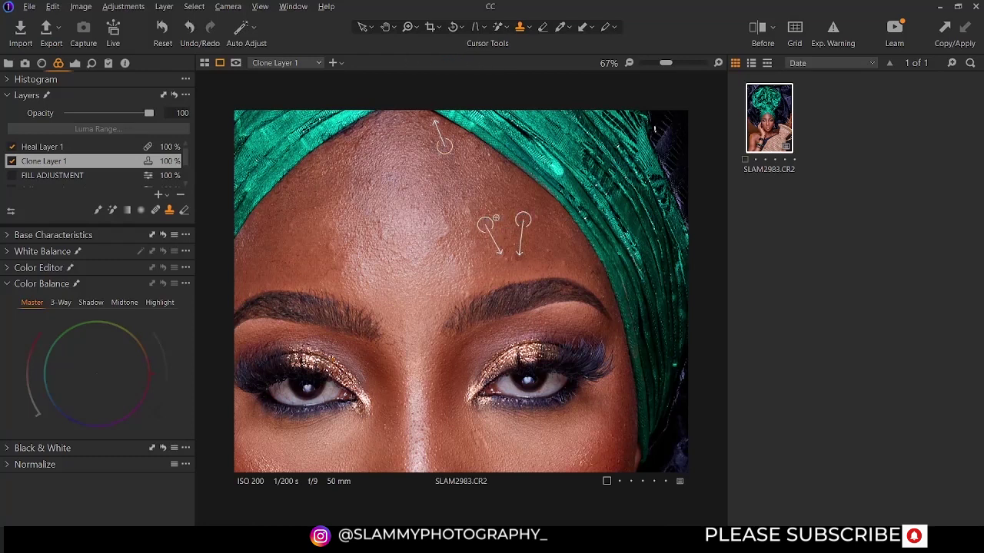
{"action": "left_click", "coordinate": [503, 257]}
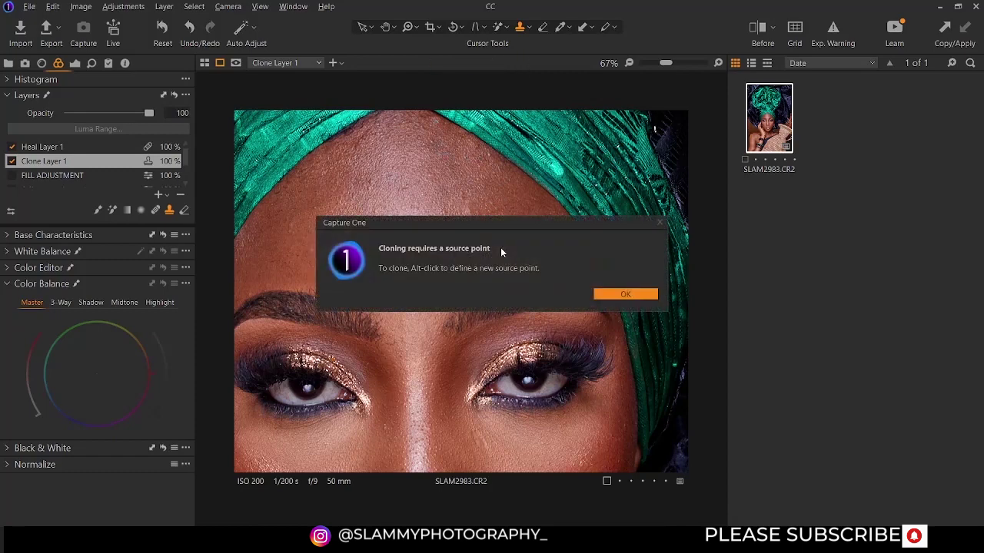
{"action": "left_click", "coordinate": [603, 295]}
- Switch to Remove Spot, place a removal spot on the upper forehead, and try enlarging and shrinking its circle
{"action": "left_click", "coordinate": [529, 28]}
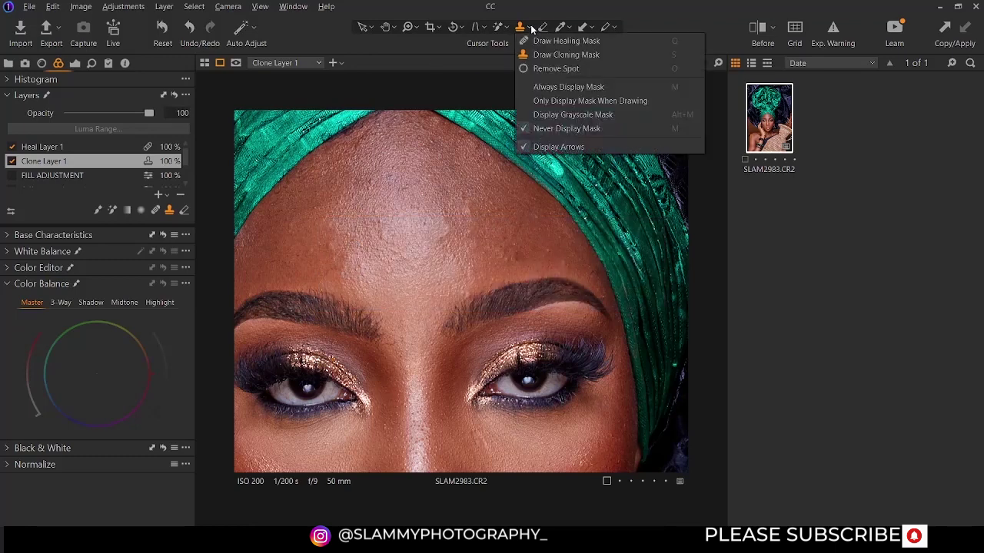
{"action": "left_click", "coordinate": [551, 70]}
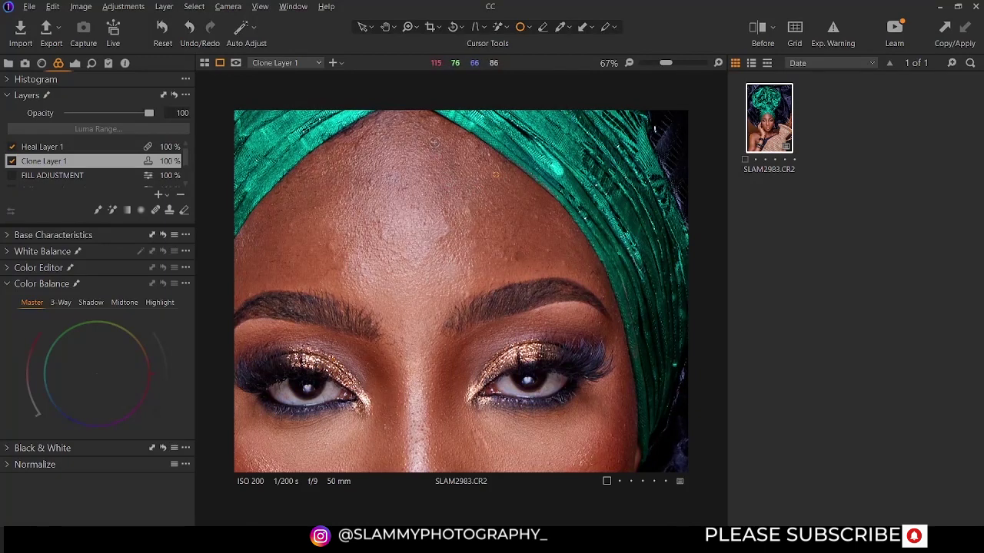
{"action": "left_click", "coordinate": [434, 143]}
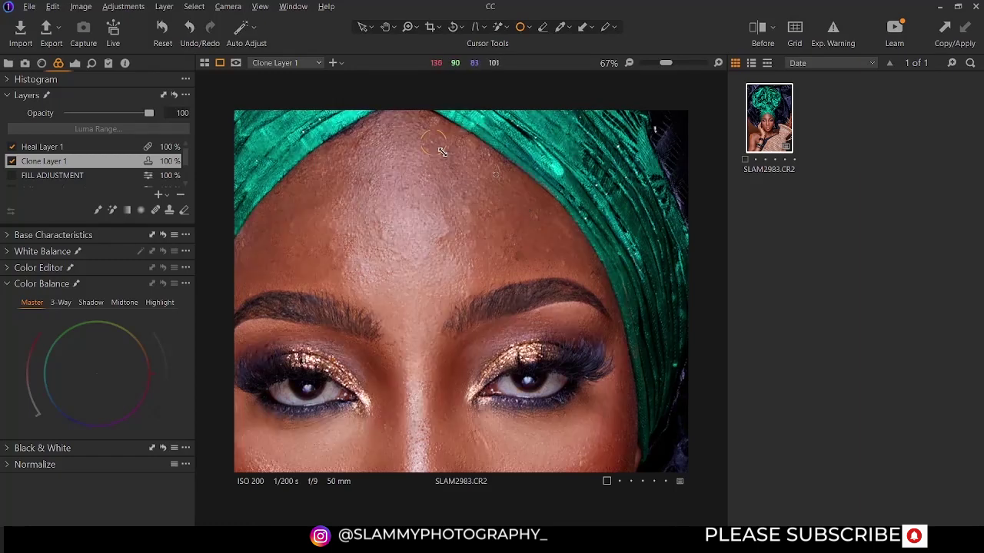
{"action": "left_click_drag", "start_coordinate": [443, 154], "coordinate": [450, 162]}
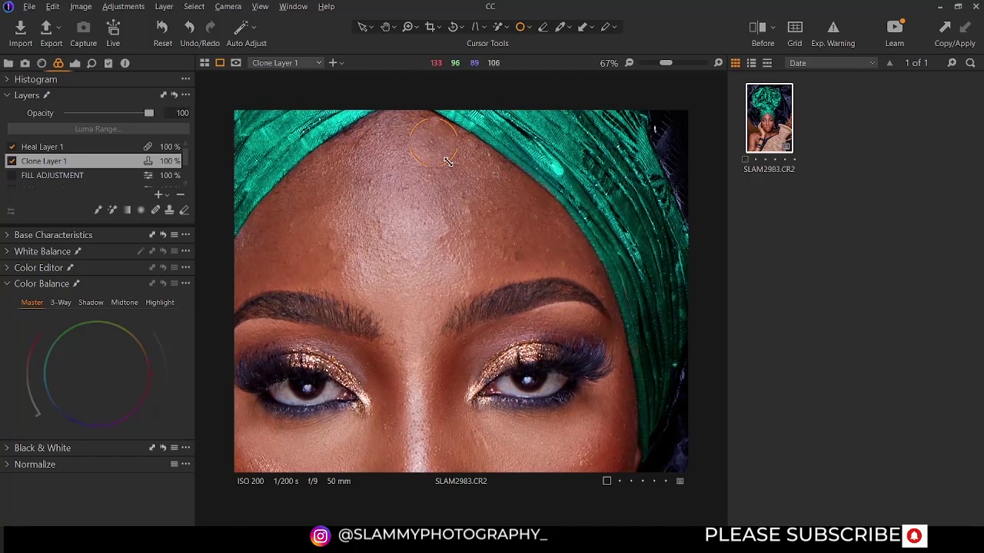
{"action": "left_click_drag", "start_coordinate": [450, 161], "coordinate": [438, 150]}
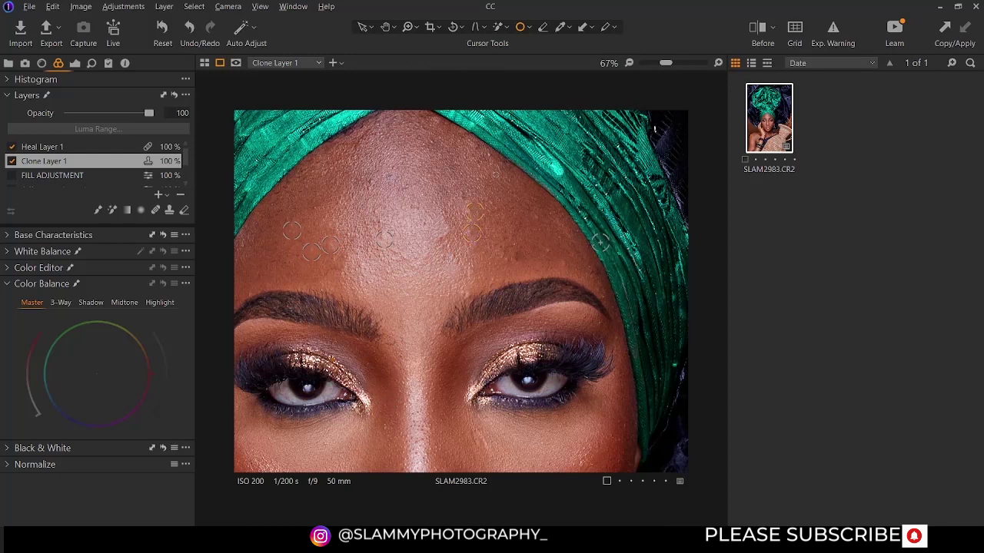
- Remove the blemish on the forehead just above the right-hand eyebrow with Remove Spot
{"action": "left_click", "coordinate": [551, 249]}
{"action": "scroll", "coordinate": [428, 264], "scroll_direction": "up", "scroll_amount": 2}
{"action": "scroll", "coordinate": [425, 263], "scroll_direction": "down", "scroll_amount": 2}
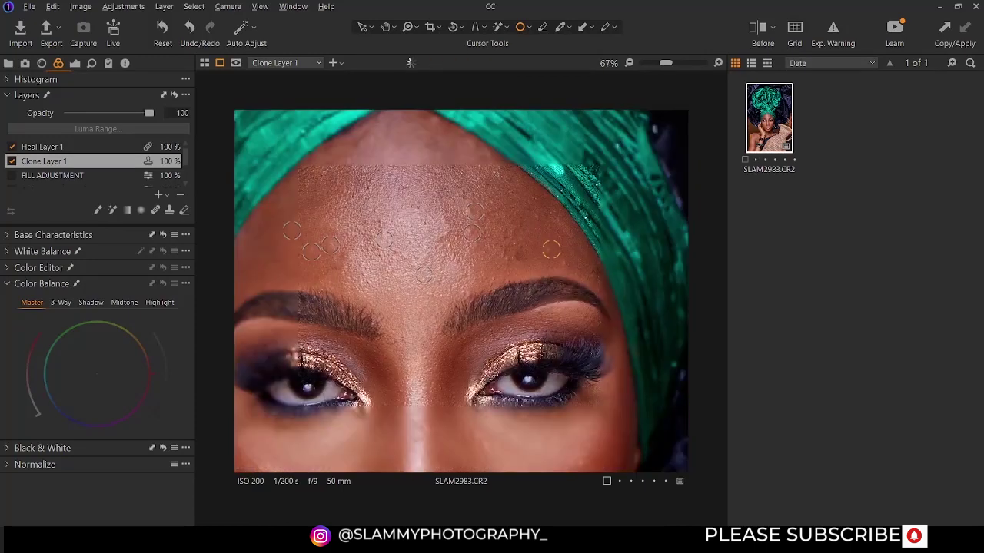
{"action": "left_click", "coordinate": [530, 28]}
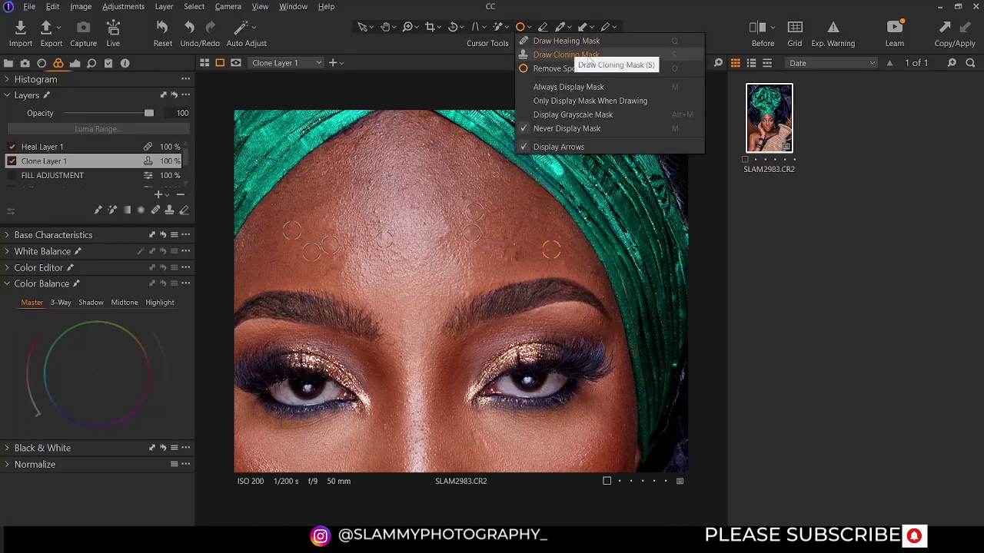
{"action": "left_click", "coordinate": [557, 69]}
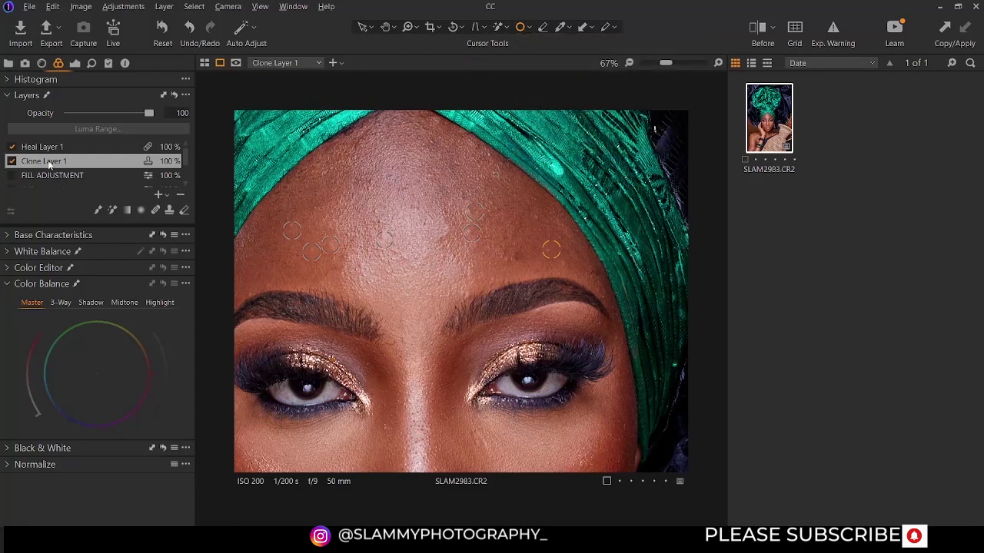
{"action": "scroll", "coordinate": [382, 250], "scroll_direction": "down", "scroll_amount": 4}
{"action": "scroll", "coordinate": [380, 251], "scroll_direction": "up", "scroll_amount": 2}
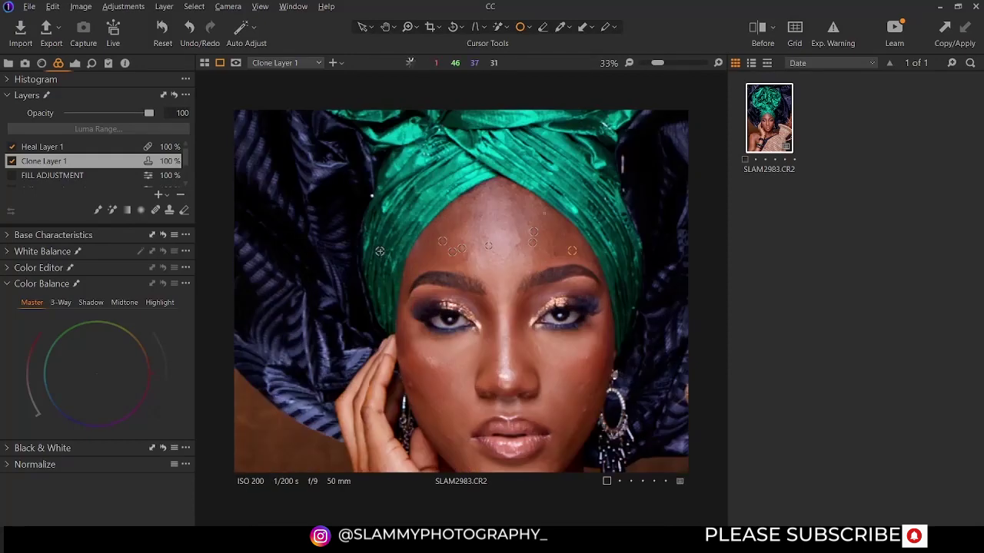
{"action": "scroll", "coordinate": [468, 266], "scroll_direction": "up", "scroll_amount": 2}
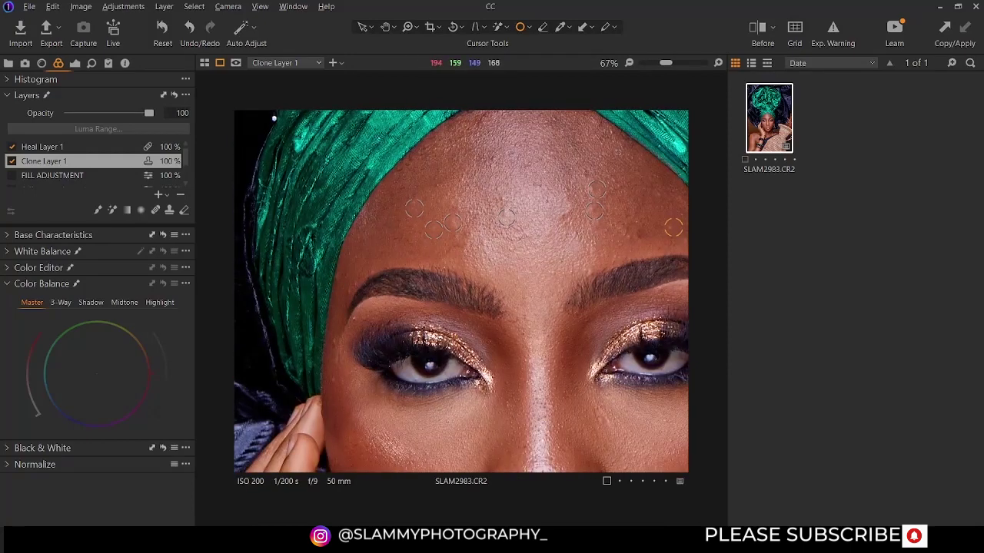
{"action": "scroll", "coordinate": [538, 240], "scroll_direction": "up", "scroll_amount": 1}
{"action": "scroll", "coordinate": [544, 241], "scroll_direction": "down", "scroll_amount": 2}
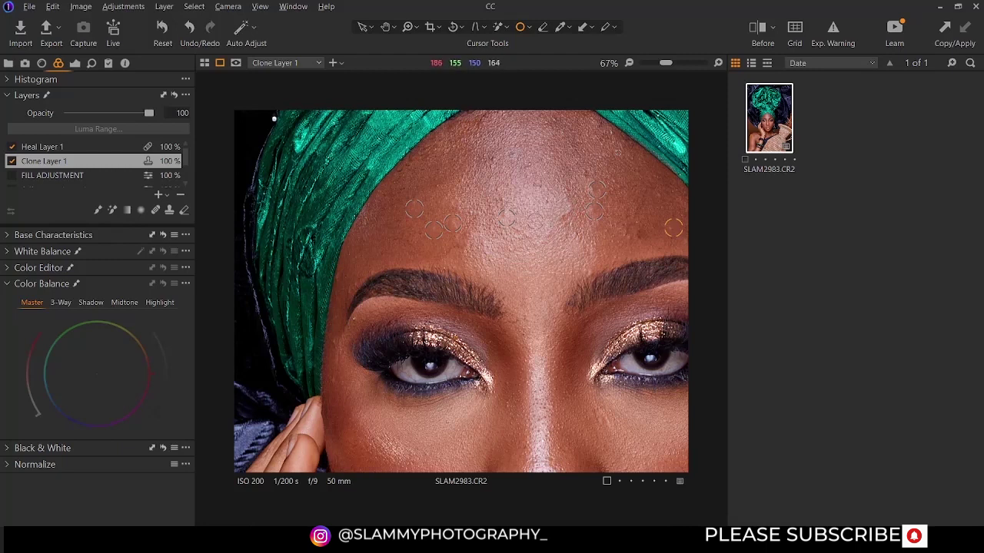
- Add a new heal layer and select Remove Spot for it
{"action": "left_click", "coordinate": [167, 197]}
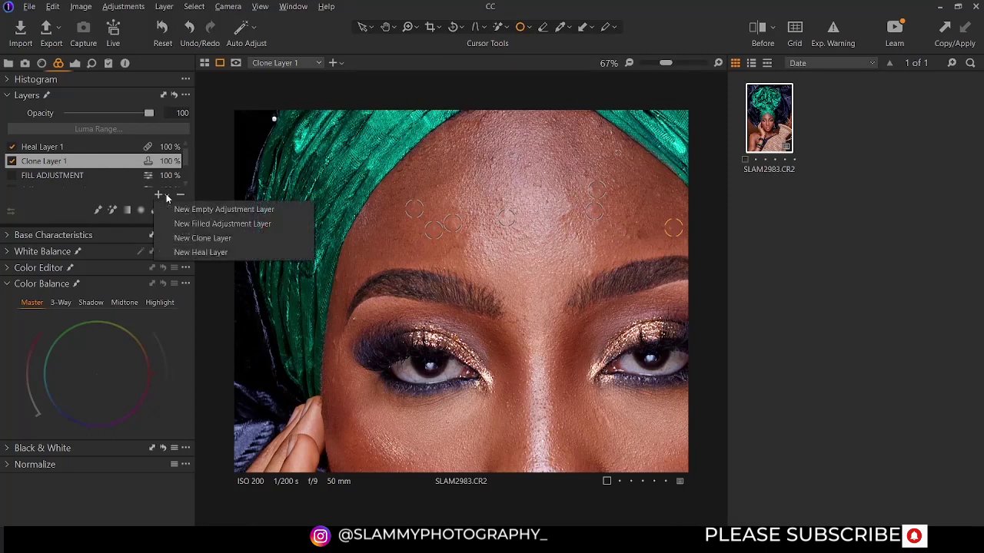
{"action": "left_click", "coordinate": [188, 252]}
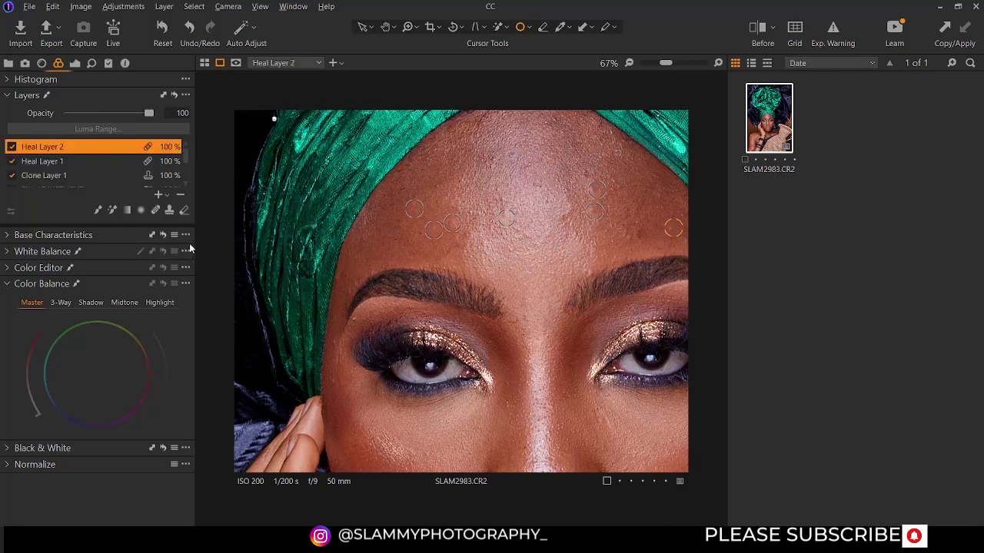
{"action": "left_click", "coordinate": [530, 28]}
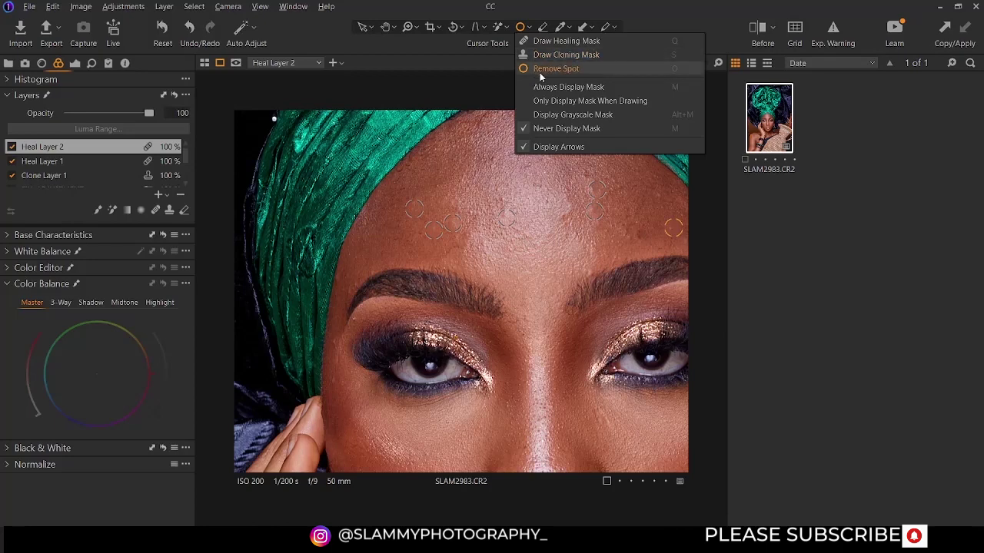
{"action": "left_click", "coordinate": [540, 73]}
- Switch to Draw Cloning Mask, then to Draw Healing Mask, and try short healing strokes on the lower forehead near the left-hand eyebrow
{"action": "left_click", "coordinate": [529, 29]}
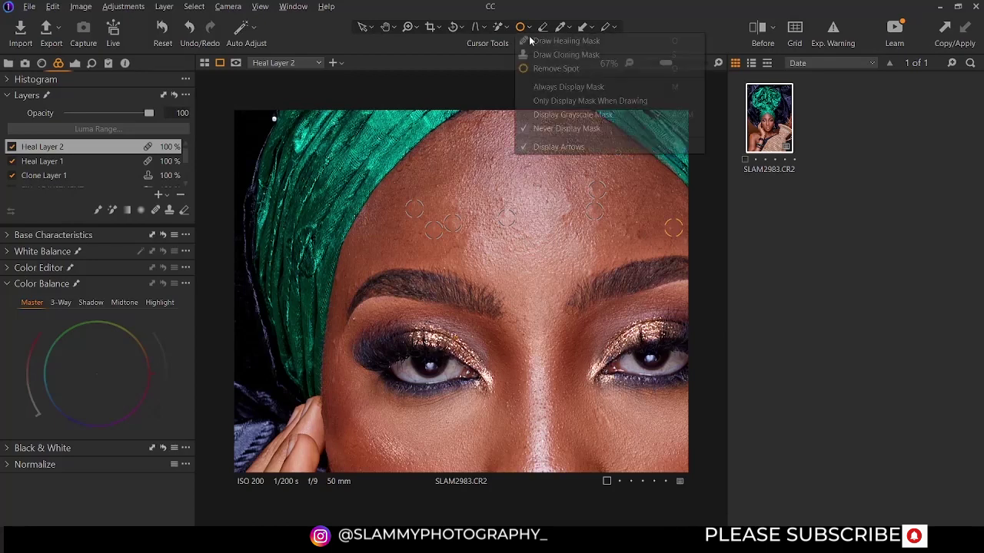
{"action": "left_click", "coordinate": [539, 55]}
{"action": "left_click", "coordinate": [530, 28]}
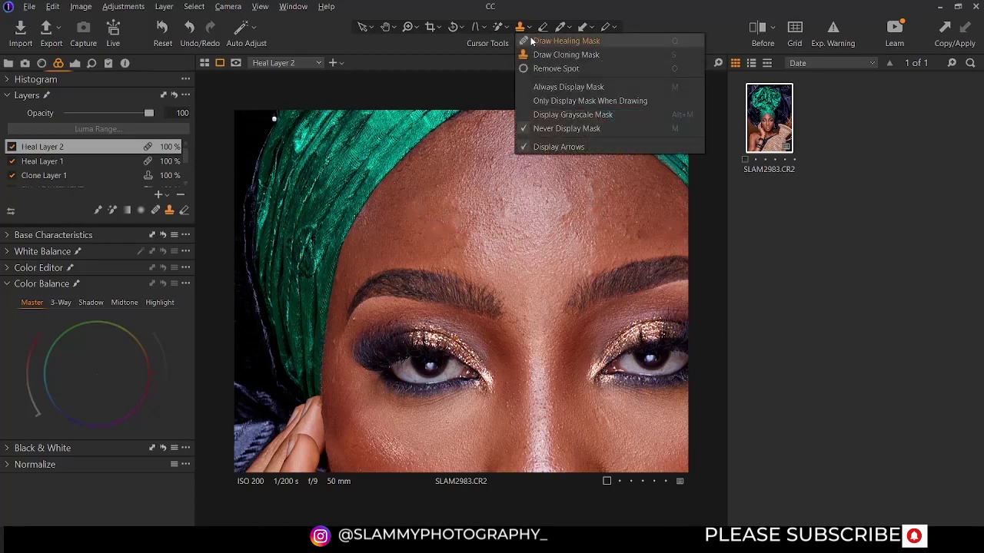
{"action": "left_click", "coordinate": [540, 43]}
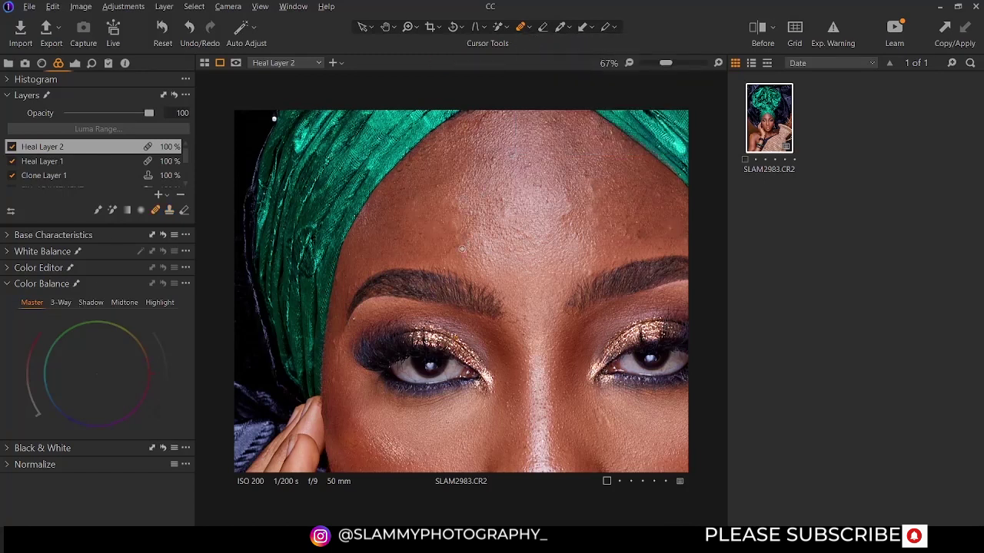
{"action": "left_click_drag", "start_coordinate": [462, 248], "coordinate": [468, 250]}
{"action": "left_click_drag", "start_coordinate": [509, 300], "coordinate": [518, 283]}
- Set Remove Spot to radius 13 and type Spot, and remove a patch on the forehead above the right-hand eyebrow's inner end
{"action": "left_click", "coordinate": [531, 29]}
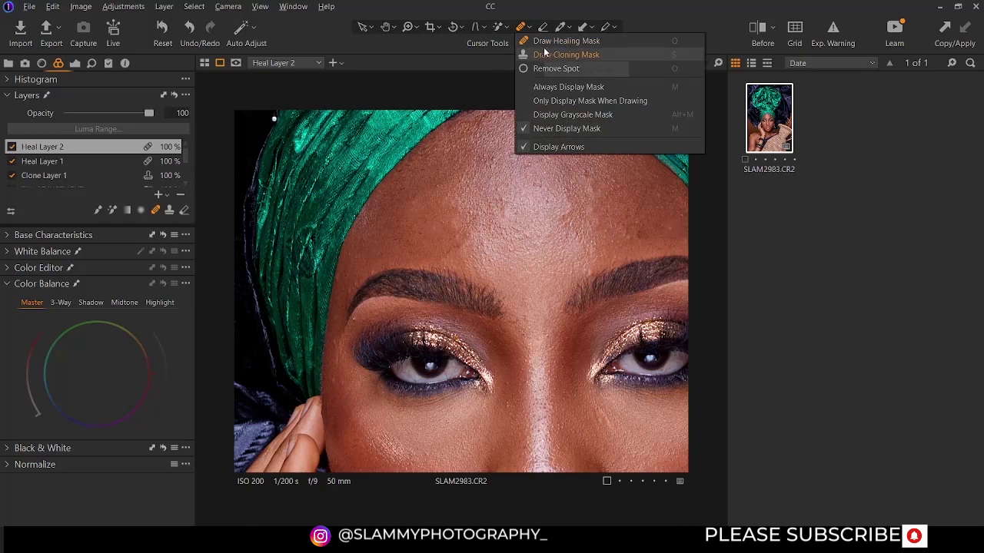
{"action": "left_click", "coordinate": [551, 74]}
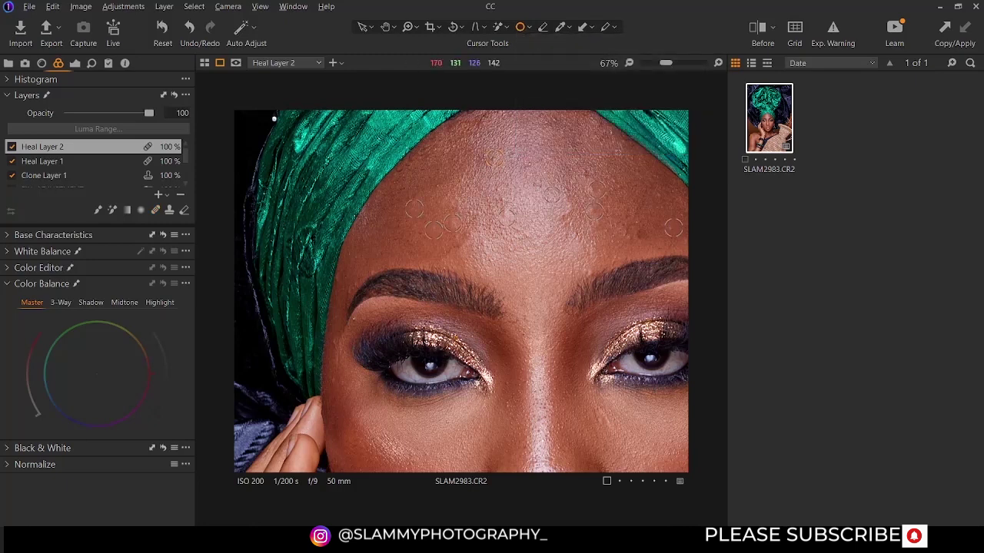
{"action": "right_click", "coordinate": [495, 159]}
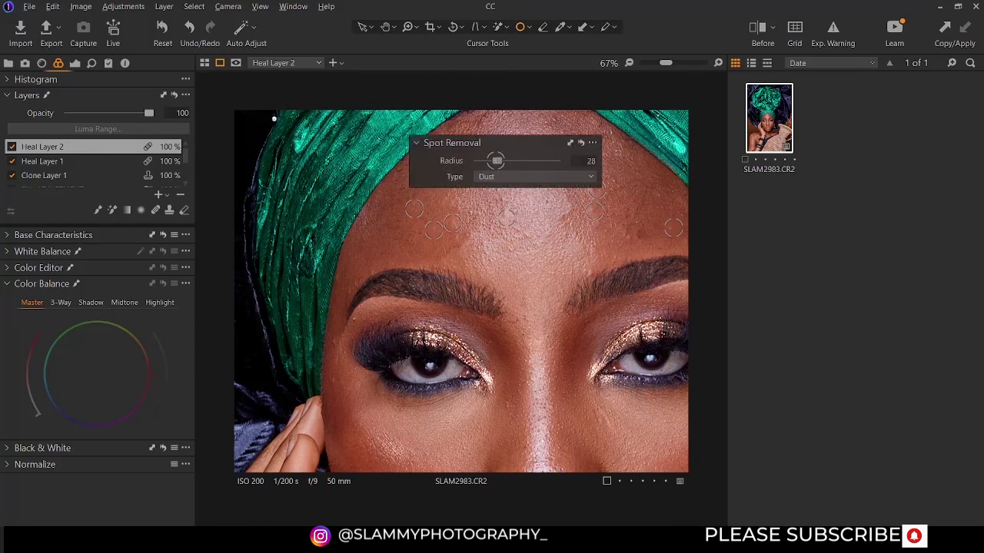
{"action": "mouse_move", "coordinate": [496, 160]}
{"action": "left_mouse_down"}
{"action": "mouse_move", "coordinate": [555, 160]}
{"action": "mouse_move", "coordinate": [484, 161]}
{"action": "left_mouse_up"}
{"action": "left_click", "coordinate": [496, 177]}
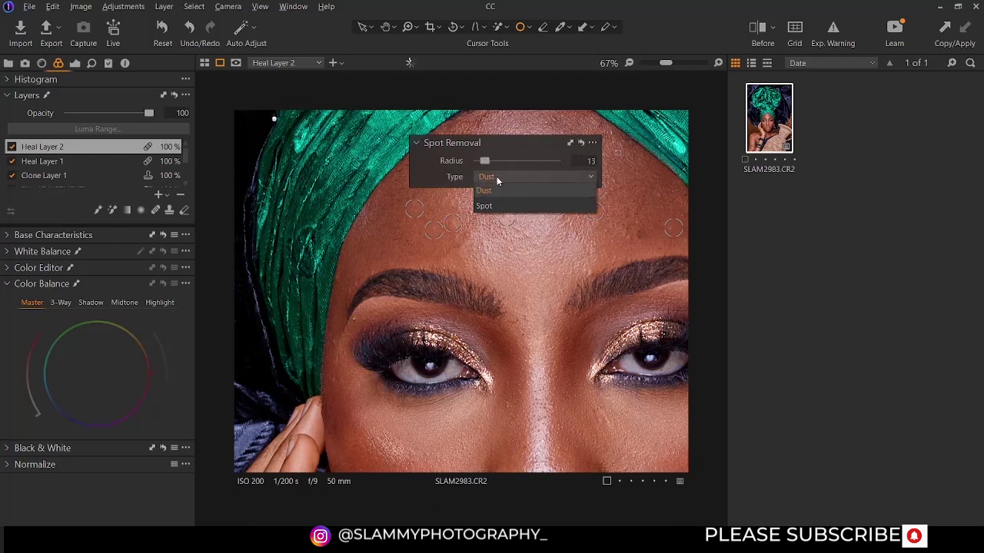
{"action": "left_click", "coordinate": [498, 206]}
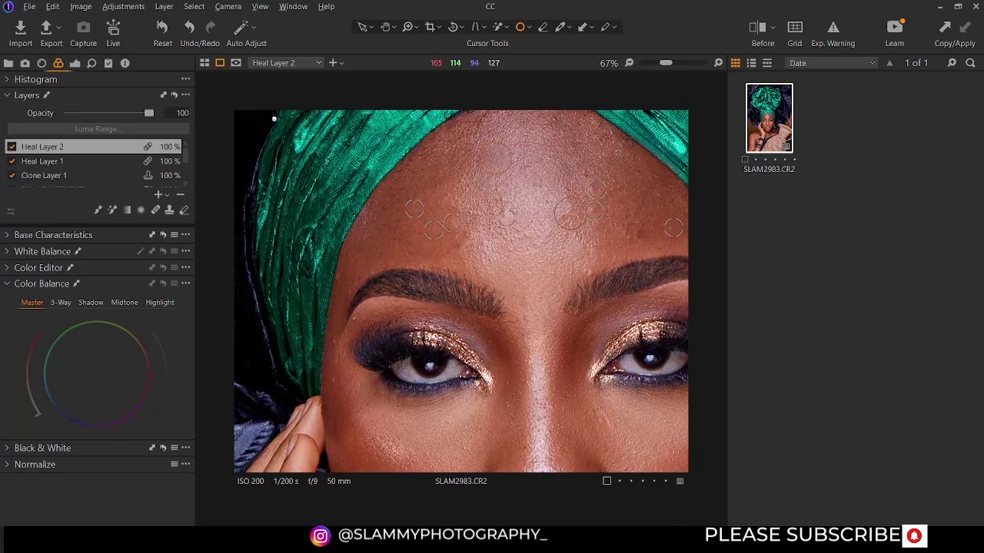
{"action": "left_click", "coordinate": [571, 213]}
- Select Heal Layer 1 and switch to Draw Cloning Mask
{"action": "left_click", "coordinate": [148, 162]}
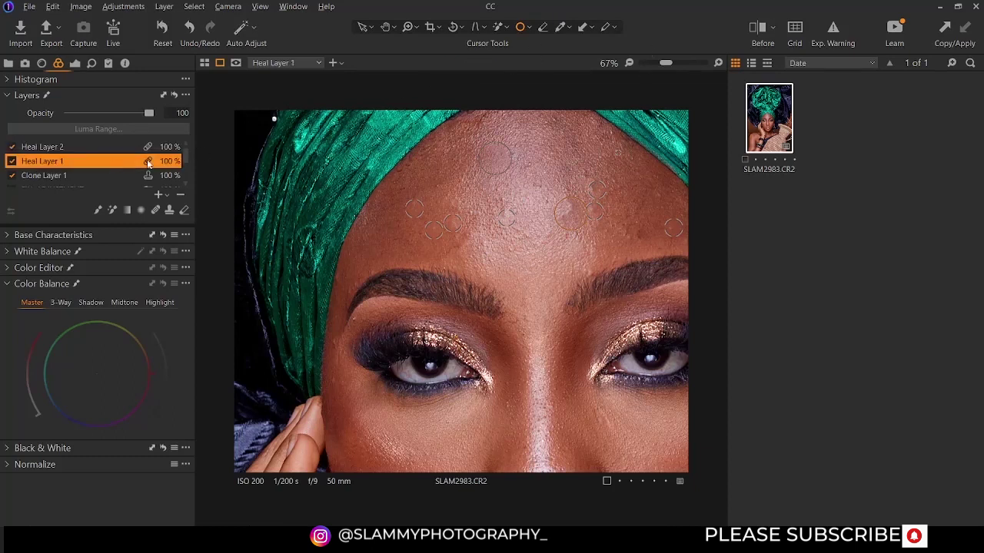
{"action": "left_click", "coordinate": [529, 29]}
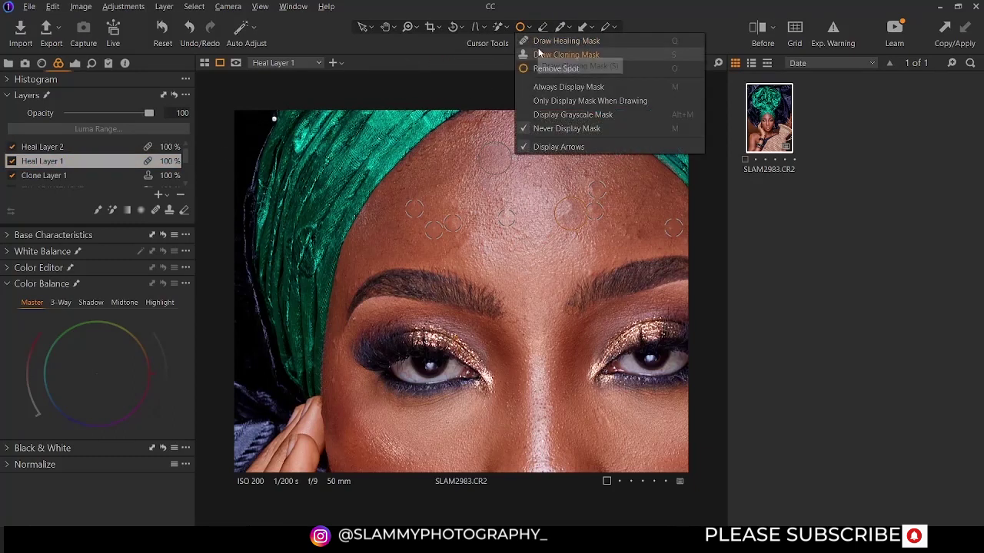
{"action": "left_click", "coordinate": [561, 48]}
{"action": "scroll", "coordinate": [613, 251], "scroll_direction": "down", "scroll_amount": 3}
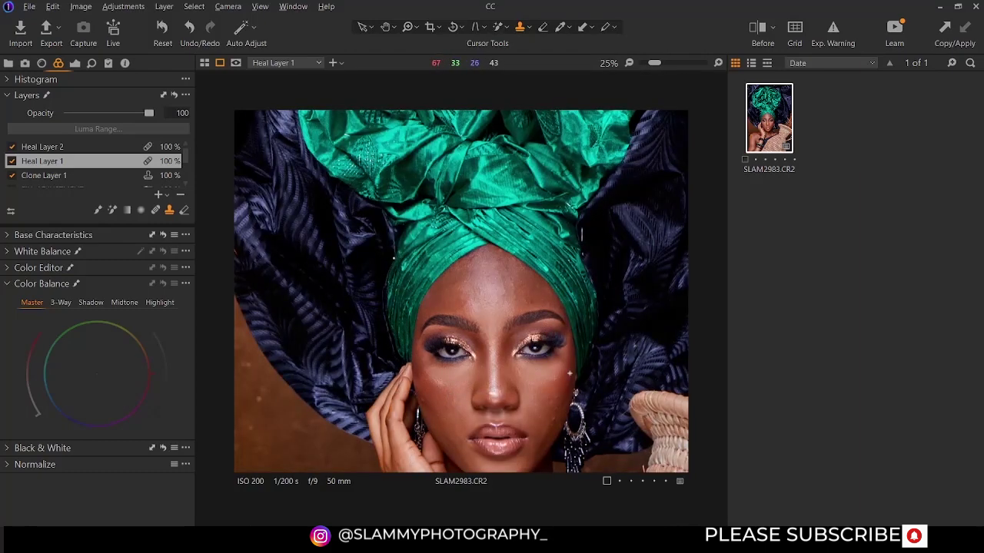
{"action": "left_click", "coordinate": [529, 30]}
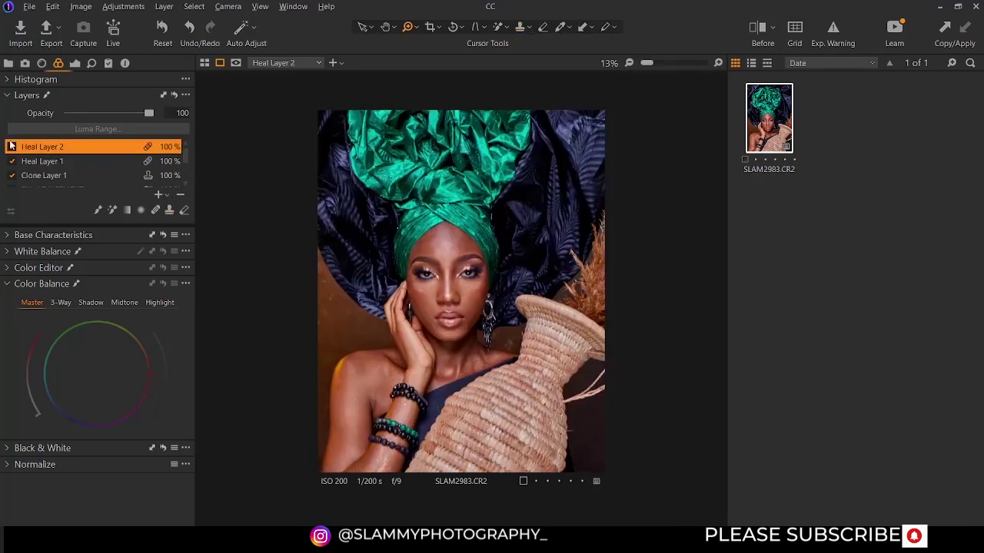
- Delete Heal Layer 2, Heal Layer 1 and Clone Layer 1 from the portrait
{"action": "left_click", "coordinate": [182, 197]}
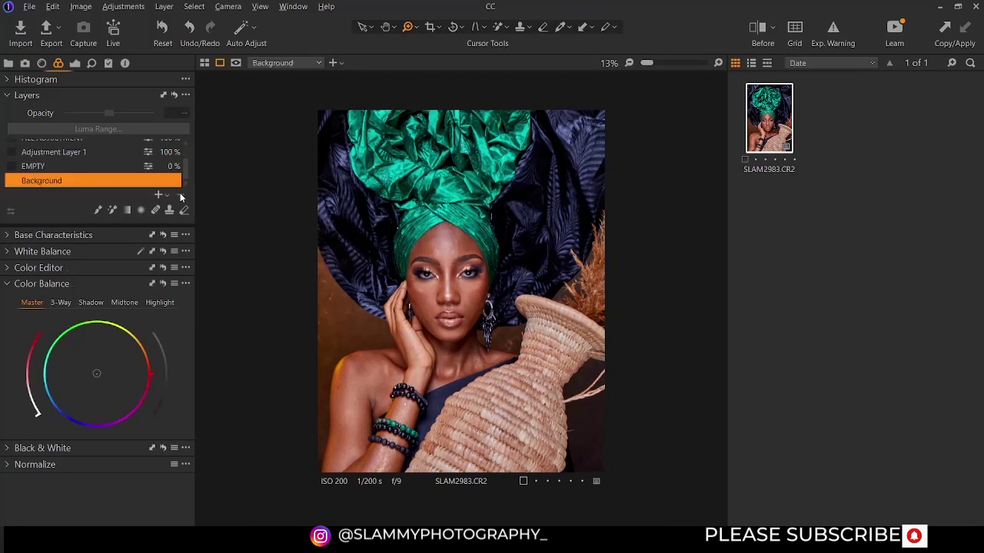
{"action": "left_click", "coordinate": [98, 151]}
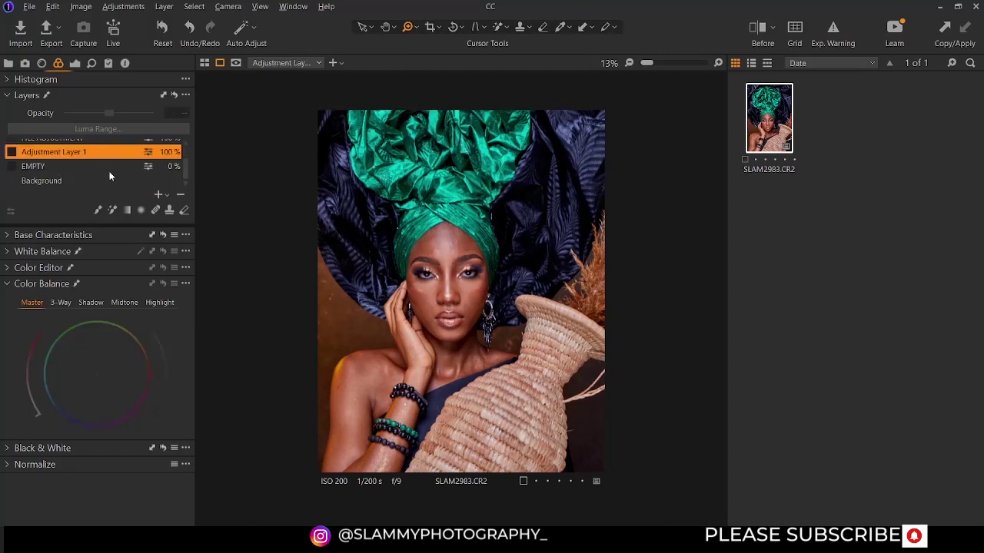
{"action": "scroll", "coordinate": [98, 157], "scroll_direction": "up", "scroll_amount": 1}
{"action": "left_click", "coordinate": [99, 151]}
{"action": "left_click", "coordinate": [179, 196]}
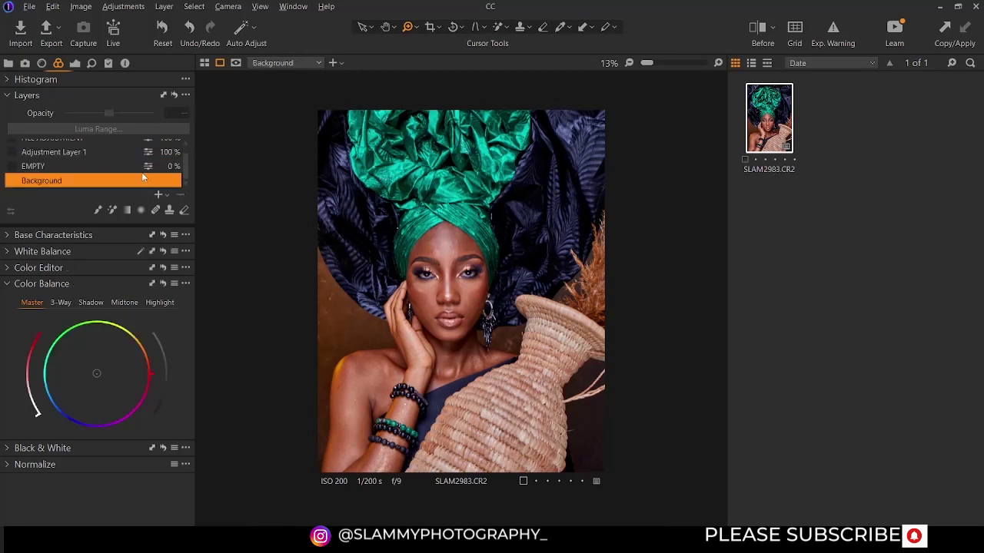
- Delete the FILL ADJUSTMENT, Adjustment Layer 1 and EMPTY layers, leaving only Background, and switch to the Crop tool
{"action": "scroll", "coordinate": [88, 185], "scroll_direction": "up", "scroll_amount": 1}
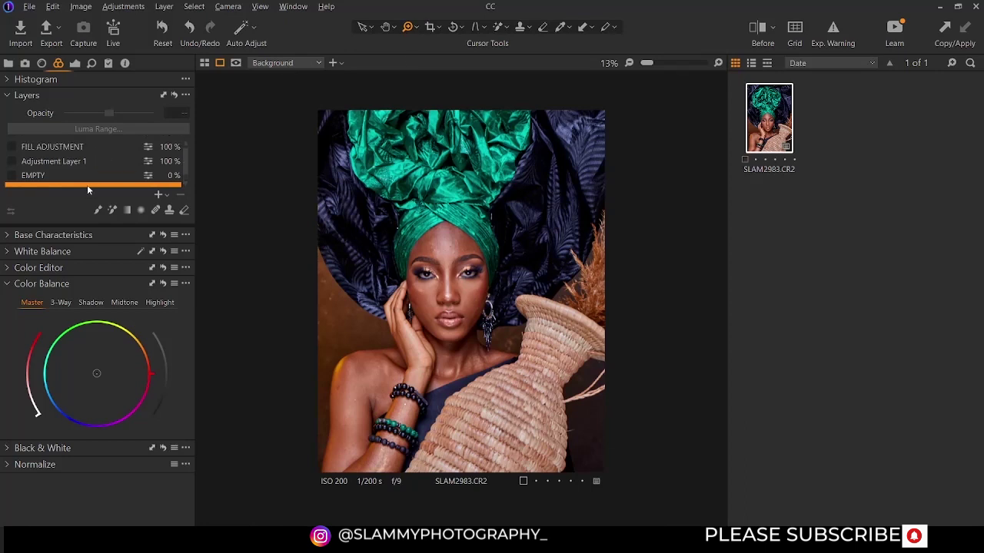
{"action": "left_click", "coordinate": [98, 148]}
{"action": "left_click", "coordinate": [180, 196]}
{"action": "left_click", "coordinate": [112, 147]}
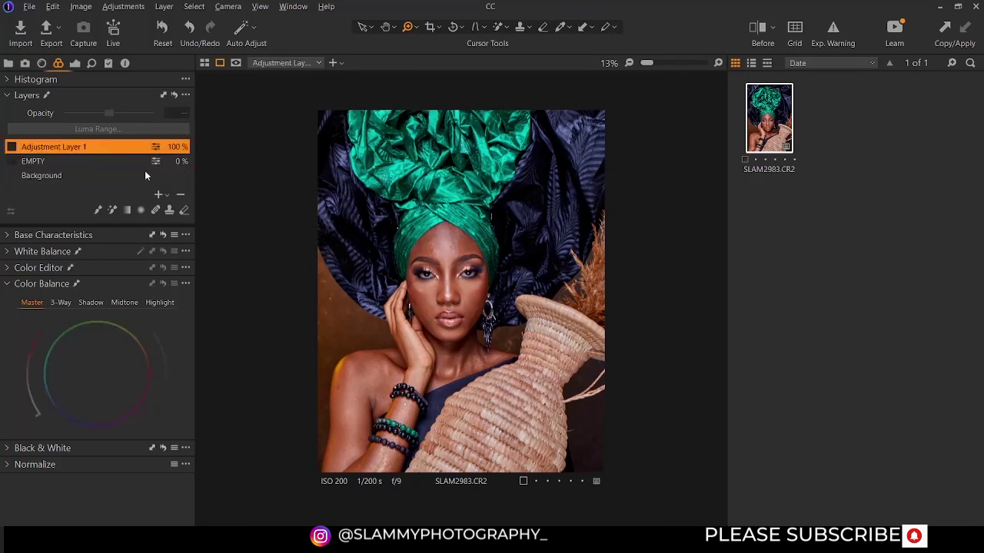
{"action": "left_click", "coordinate": [180, 196]}
{"action": "left_click", "coordinate": [118, 147]}
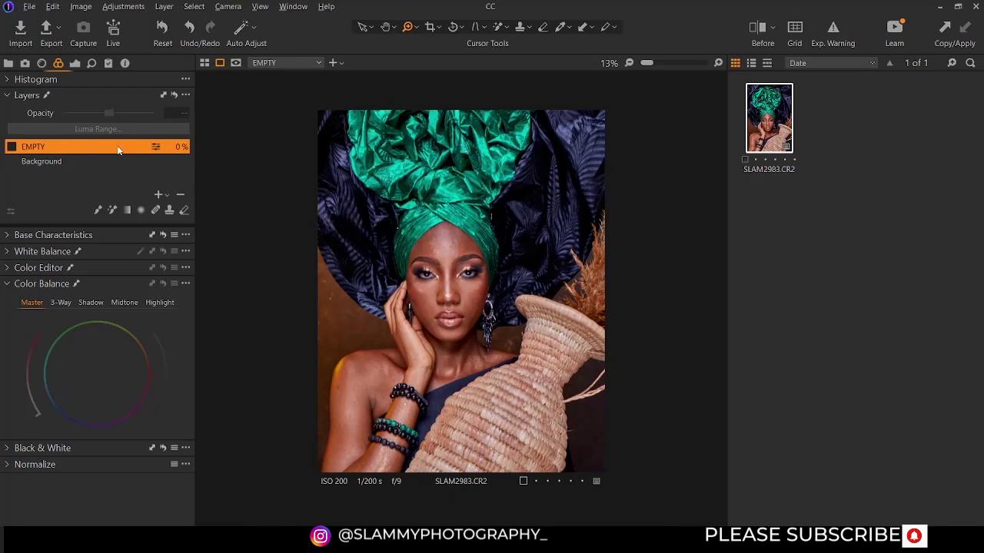
{"action": "left_click", "coordinate": [181, 195]}
{"action": "key", "text": "c"}
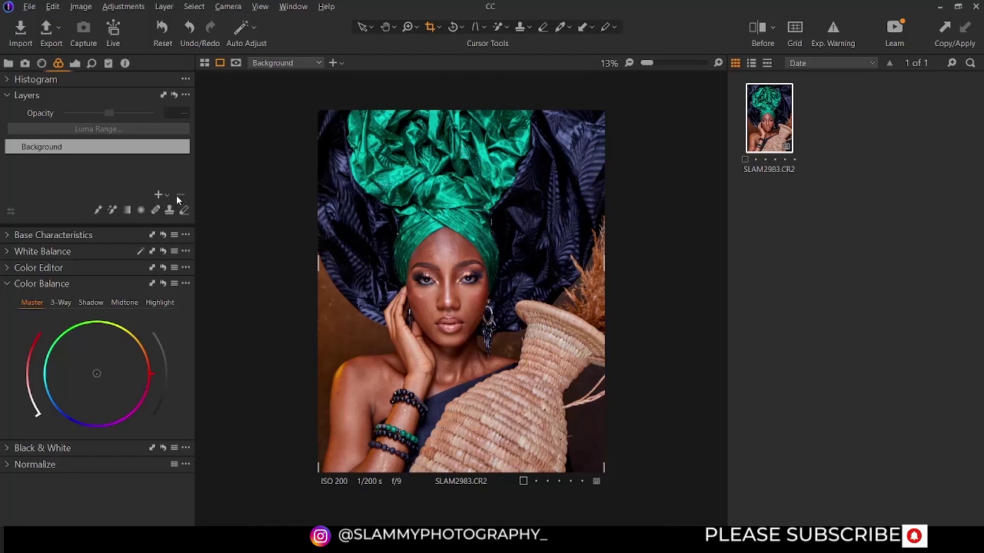
{"action": "left_click", "coordinate": [158, 196]}
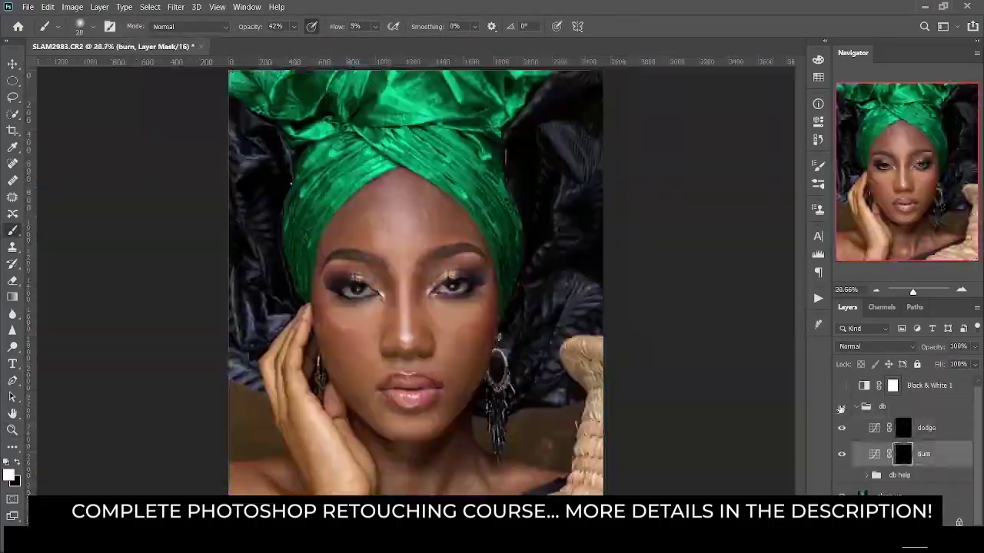
- Switch to Photoshop and open the High Pass filter for the median layer in the fs group
{"action": "left_click", "coordinate": [866, 408]}
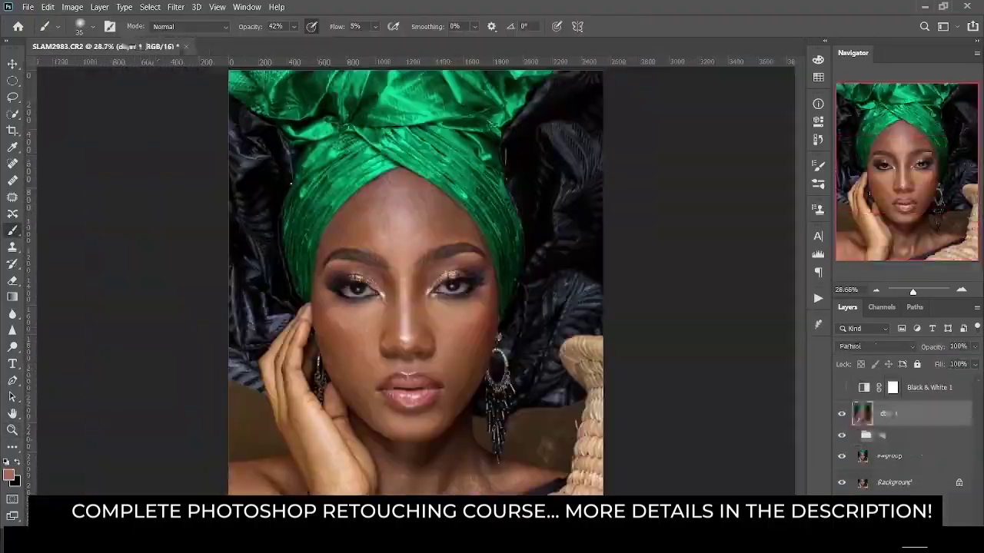
{"action": "left_click", "coordinate": [175, 7]}
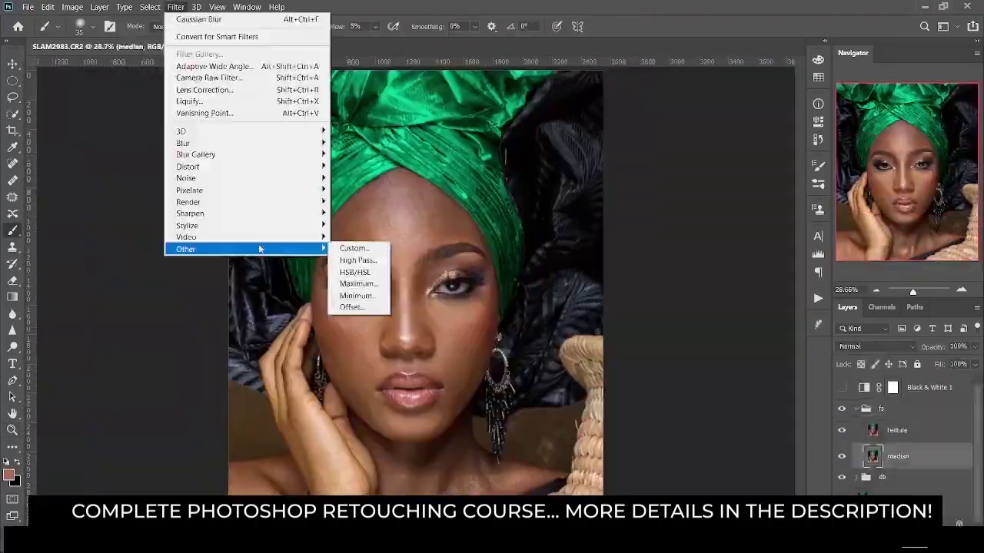
{"action": "left_click", "coordinate": [358, 259]}
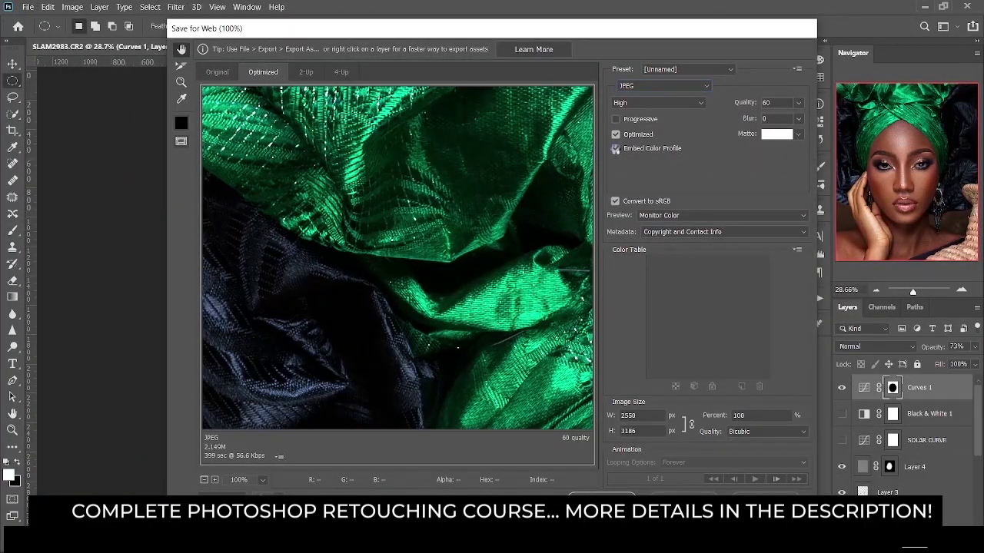
- Embed the color profile in the JPEG web export and set its resampling quality to Bicubic Sharper
{"action": "left_click", "coordinate": [616, 149]}
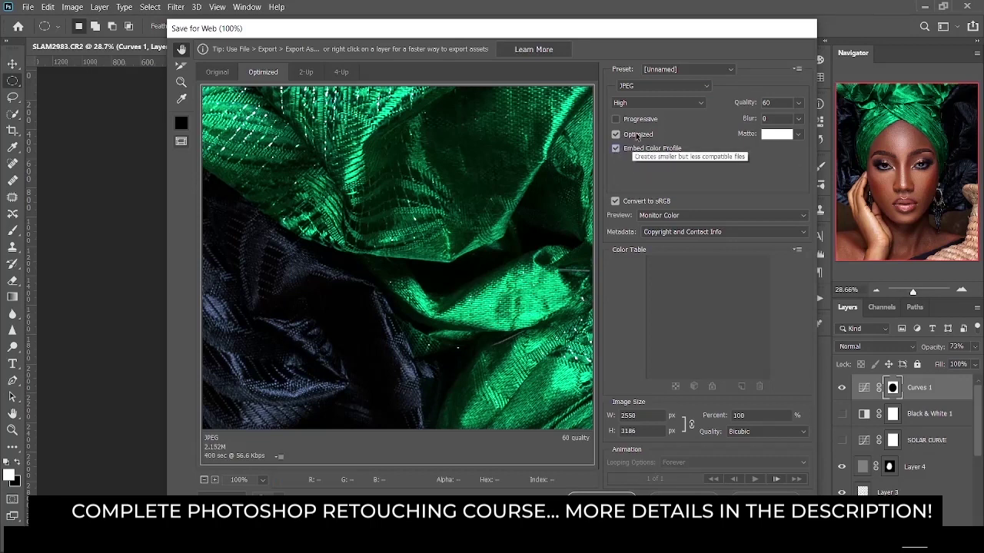
{"action": "left_click", "coordinate": [743, 432]}
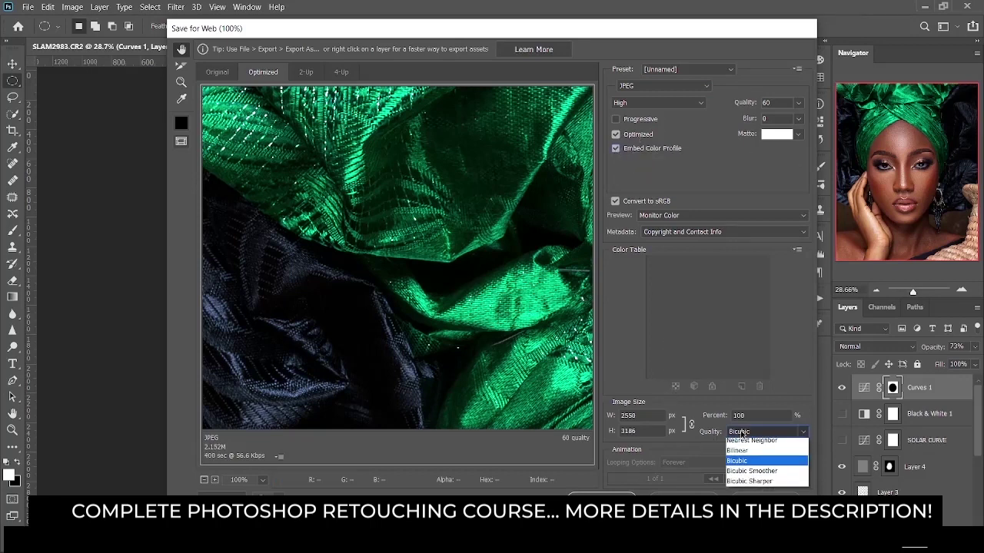
{"action": "left_click", "coordinate": [745, 485]}
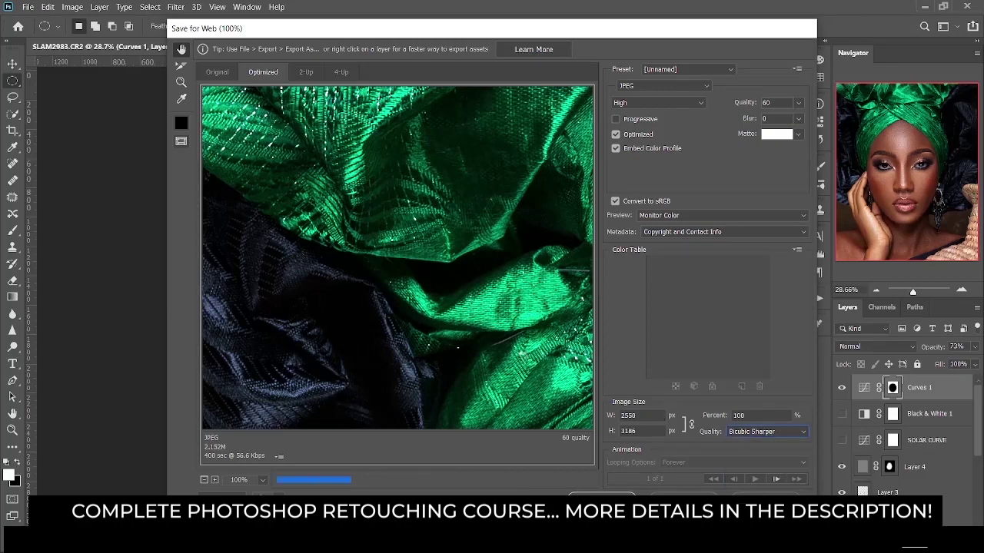
- Examine the skin texture around the eyes, cheeks, forehead and nose in the 100% export preview
{"action": "left_click_drag", "start_coordinate": [530, 359], "coordinate": [371, 272]}
{"action": "left_click_drag", "start_coordinate": [468, 342], "coordinate": [313, 173]}
{"action": "left_click_drag", "start_coordinate": [431, 338], "coordinate": [370, 160]}
{"action": "left_click_drag", "start_coordinate": [410, 256], "coordinate": [399, 131]}
{"action": "left_click_drag", "start_coordinate": [378, 312], "coordinate": [361, 153]}
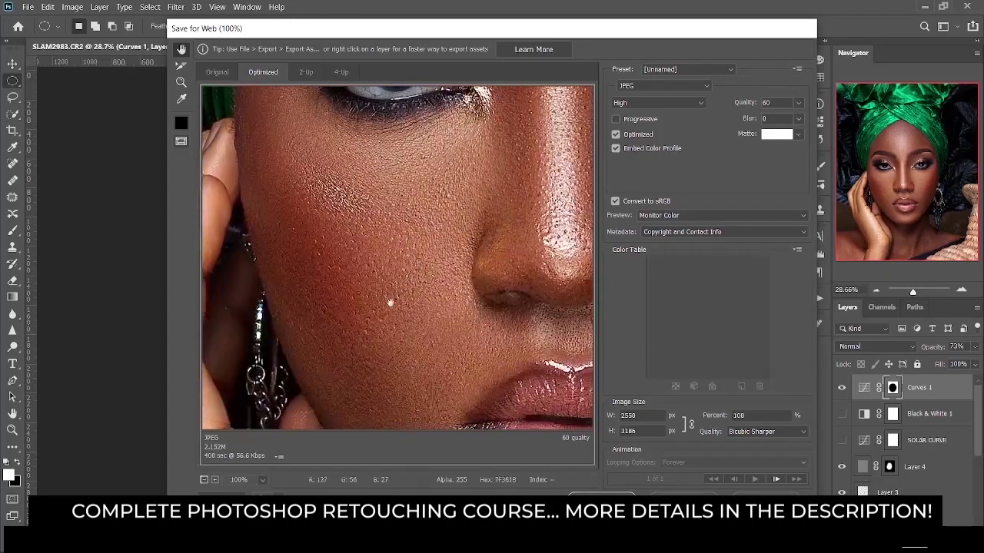
{"action": "left_click_drag", "start_coordinate": [389, 296], "coordinate": [277, 235]}
{"action": "left_click_drag", "start_coordinate": [420, 240], "coordinate": [406, 439]}
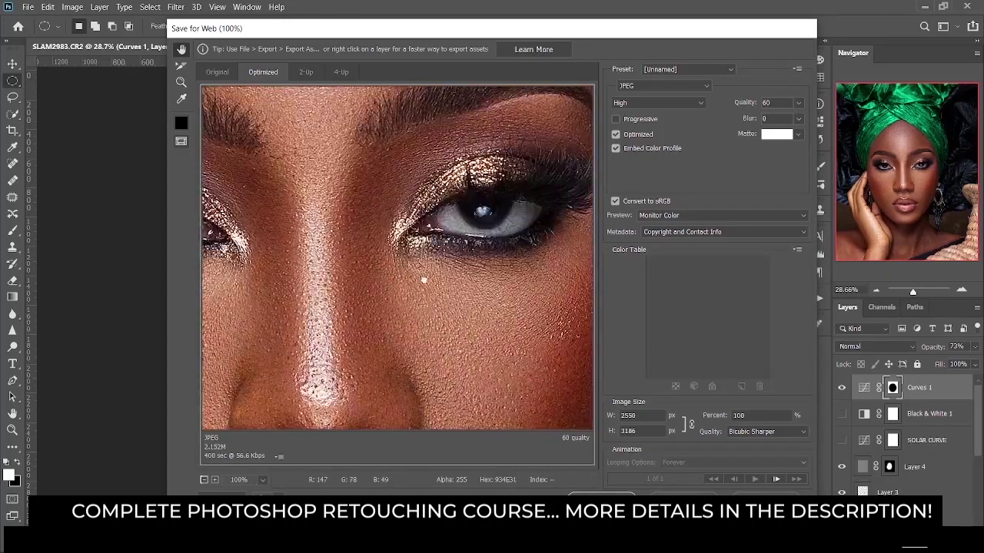
{"action": "left_click_drag", "start_coordinate": [419, 282], "coordinate": [453, 412]}
{"action": "left_click_drag", "start_coordinate": [269, 192], "coordinate": [430, 259]}
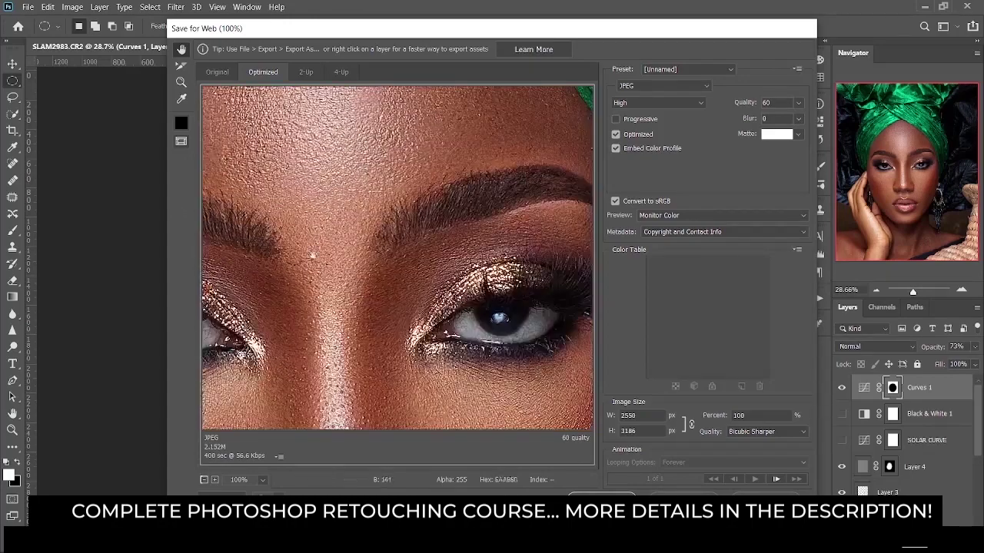
{"action": "left_click_drag", "start_coordinate": [392, 320], "coordinate": [385, 222]}
{"action": "left_click_drag", "start_coordinate": [342, 354], "coordinate": [336, 248]}
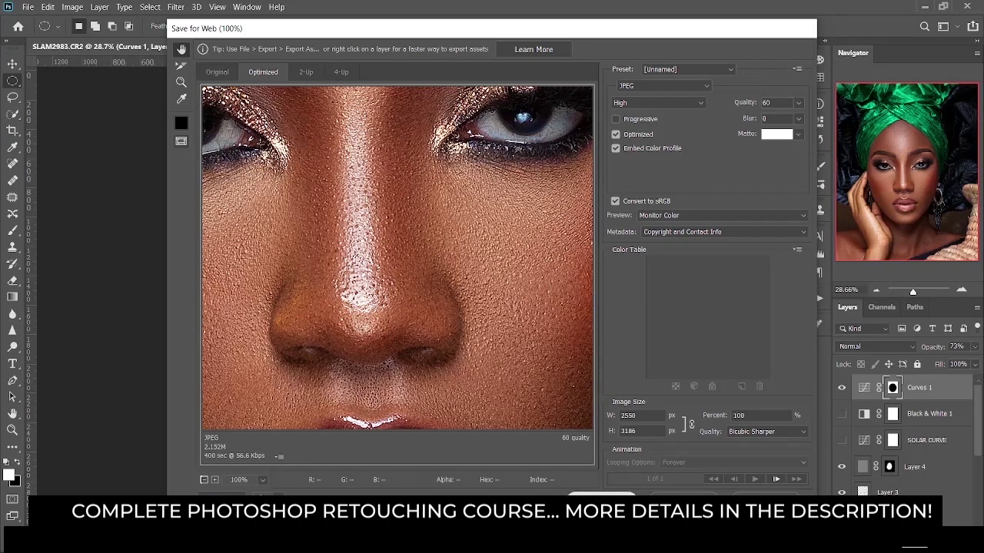
- Save the optimized JPEG as SLAM2983 in the Documents folder
{"action": "left_click", "coordinate": [587, 494]}
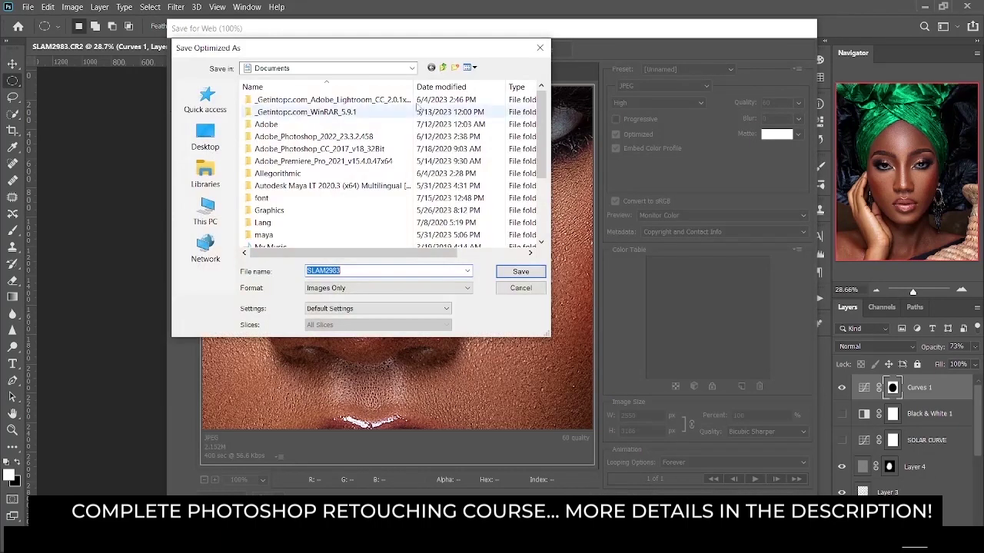
{"action": "scroll", "coordinate": [366, 222], "scroll_direction": "down", "scroll_amount": 3}
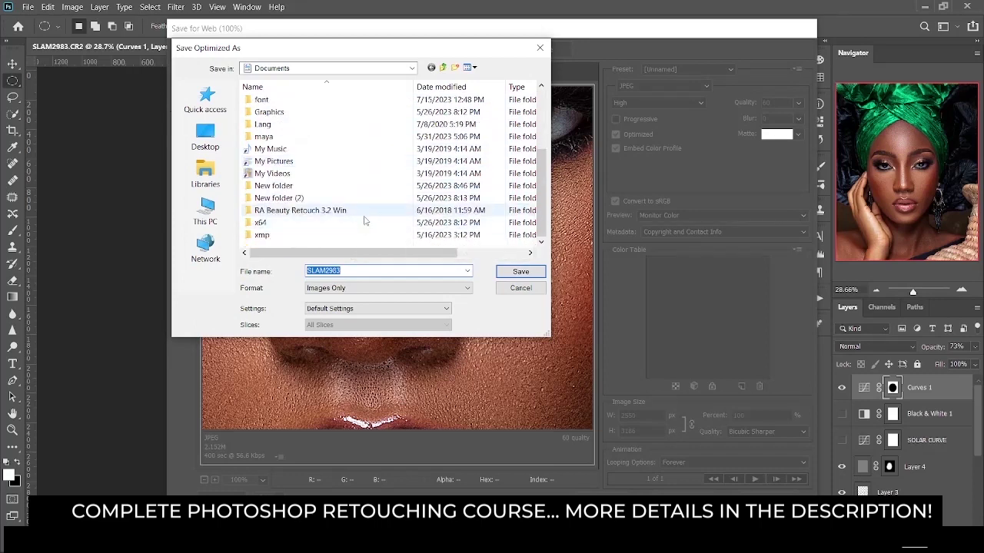
{"action": "left_click", "coordinate": [521, 272]}
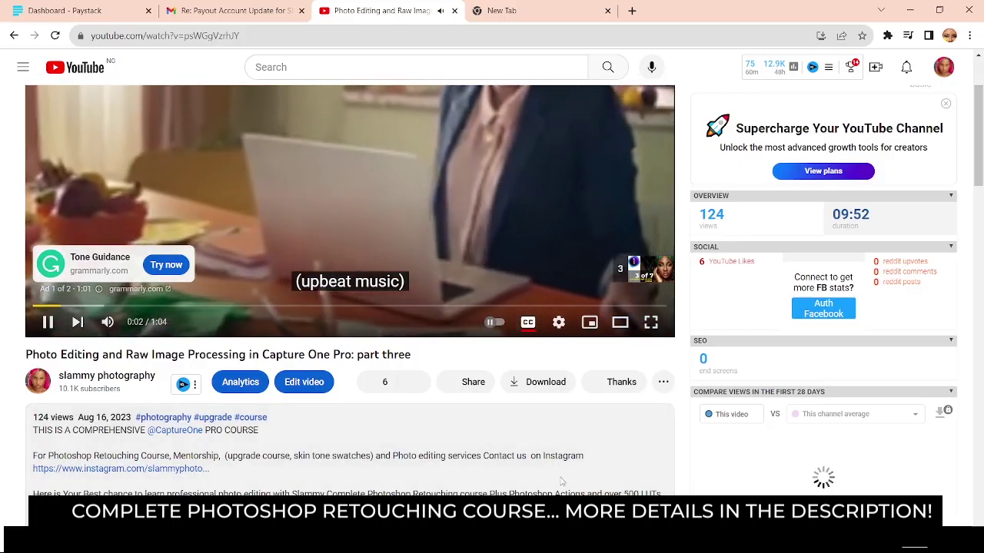
- Switch to the browser, open the Instagram profile linked in the YouTube video's description and browse its post grid
{"action": "scroll", "coordinate": [102, 429], "scroll_direction": "down", "scroll_amount": 1}
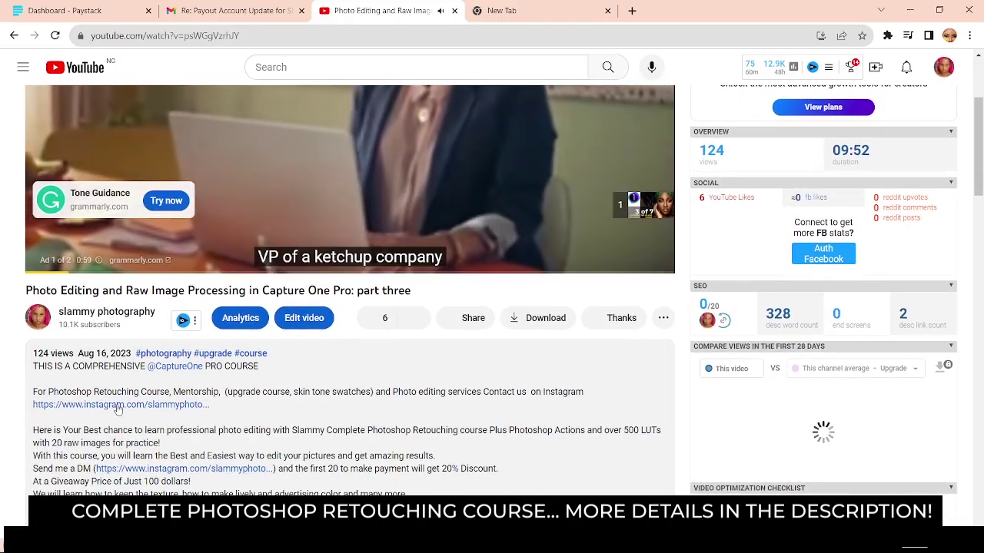
{"action": "left_click", "coordinate": [108, 404]}
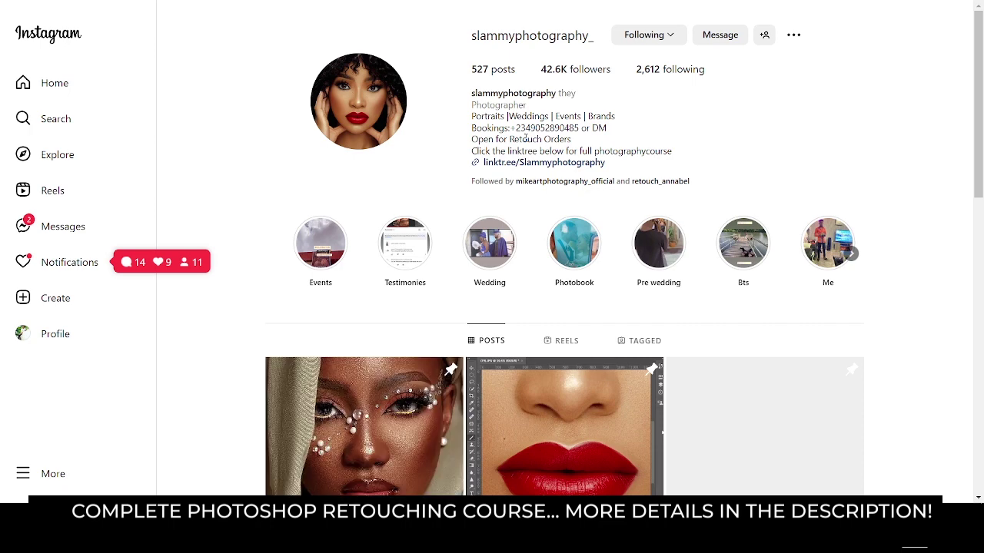
{"action": "scroll", "coordinate": [533, 269], "scroll_direction": "down", "scroll_amount": 6}
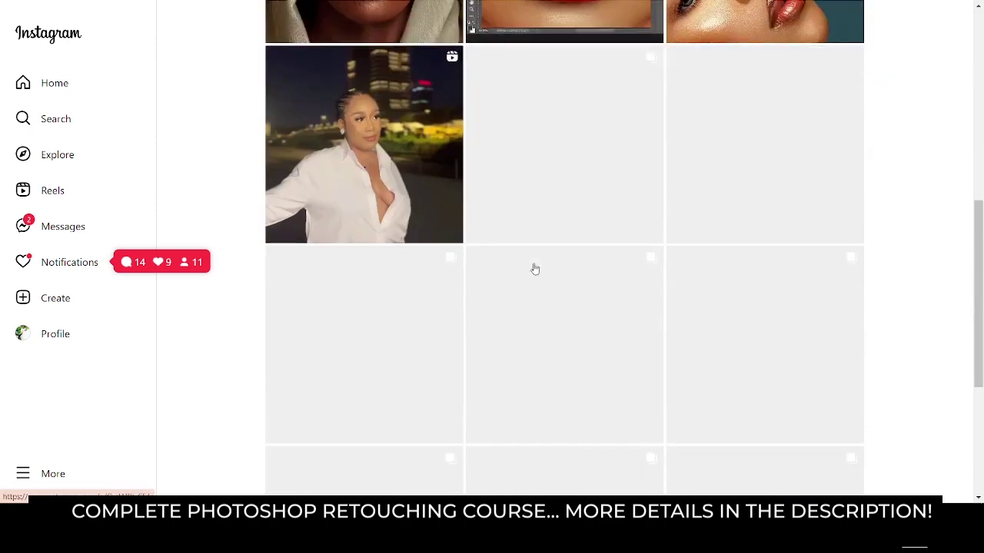
{"action": "scroll", "coordinate": [533, 268], "scroll_direction": "up", "scroll_amount": 2}
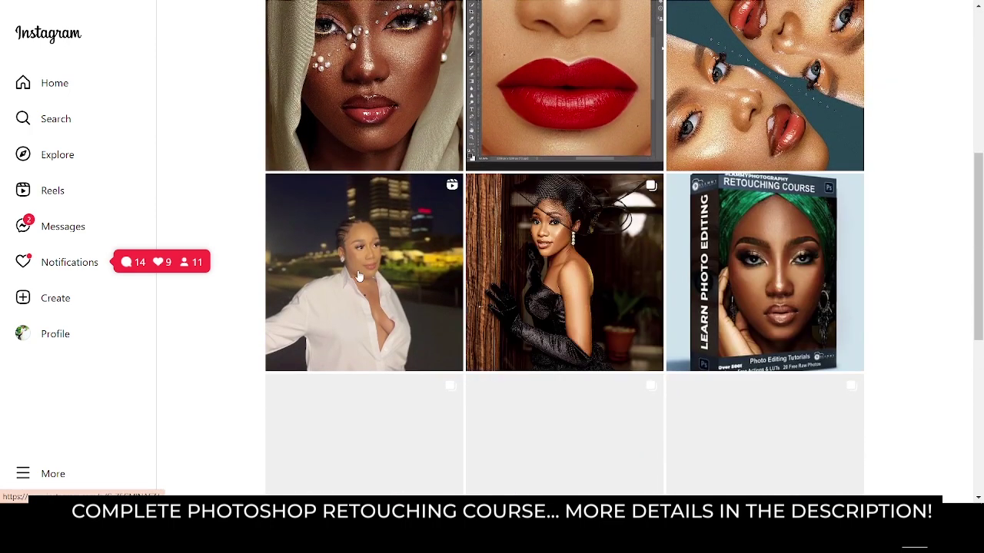
- View the profile's reel about the "Amazing experience shooting" session with its comments, and close it
{"action": "scroll", "coordinate": [523, 266], "scroll_direction": "up", "scroll_amount": 2}
{"action": "left_click", "coordinate": [540, 277]}
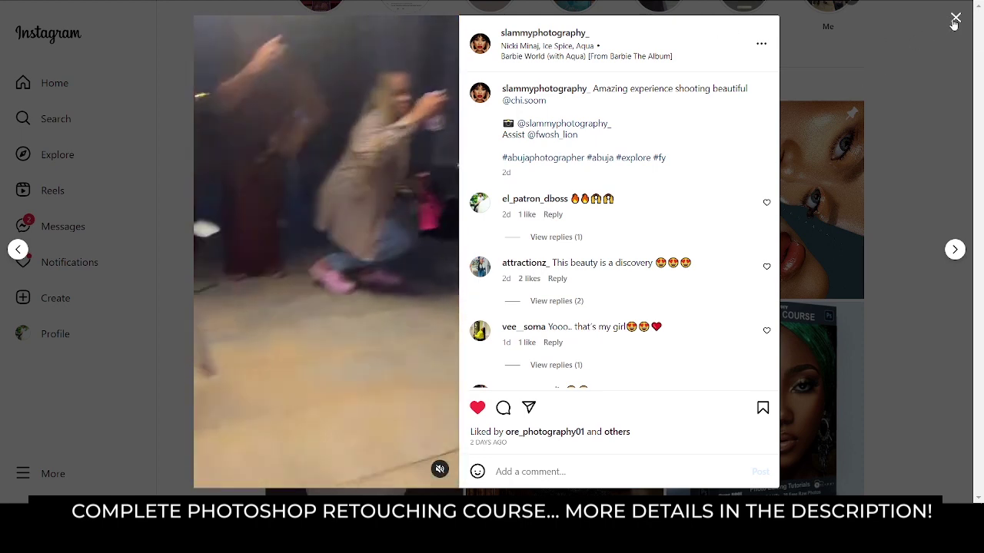
{"action": "left_click", "coordinate": [954, 20]}
- Open a direct message conversation with the profile's owner and clear the Turn on Notifications prompt
{"action": "scroll", "coordinate": [704, 136], "scroll_direction": "up", "scroll_amount": 4}
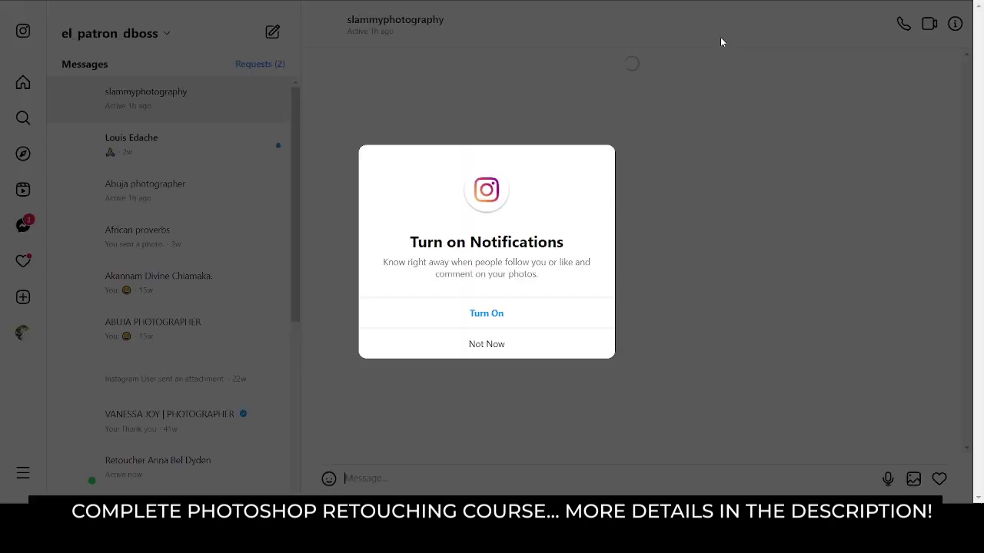
{"action": "left_click", "coordinate": [470, 321]}
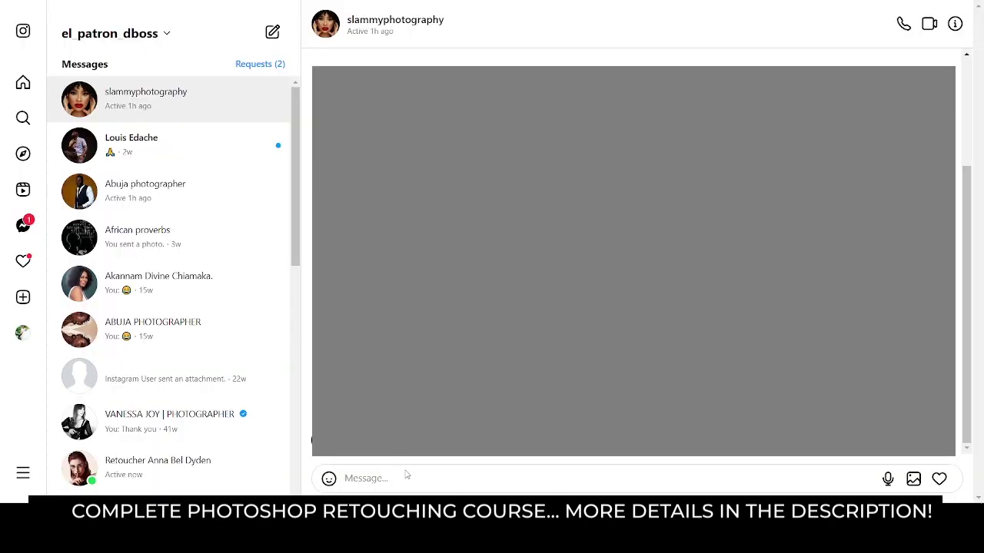